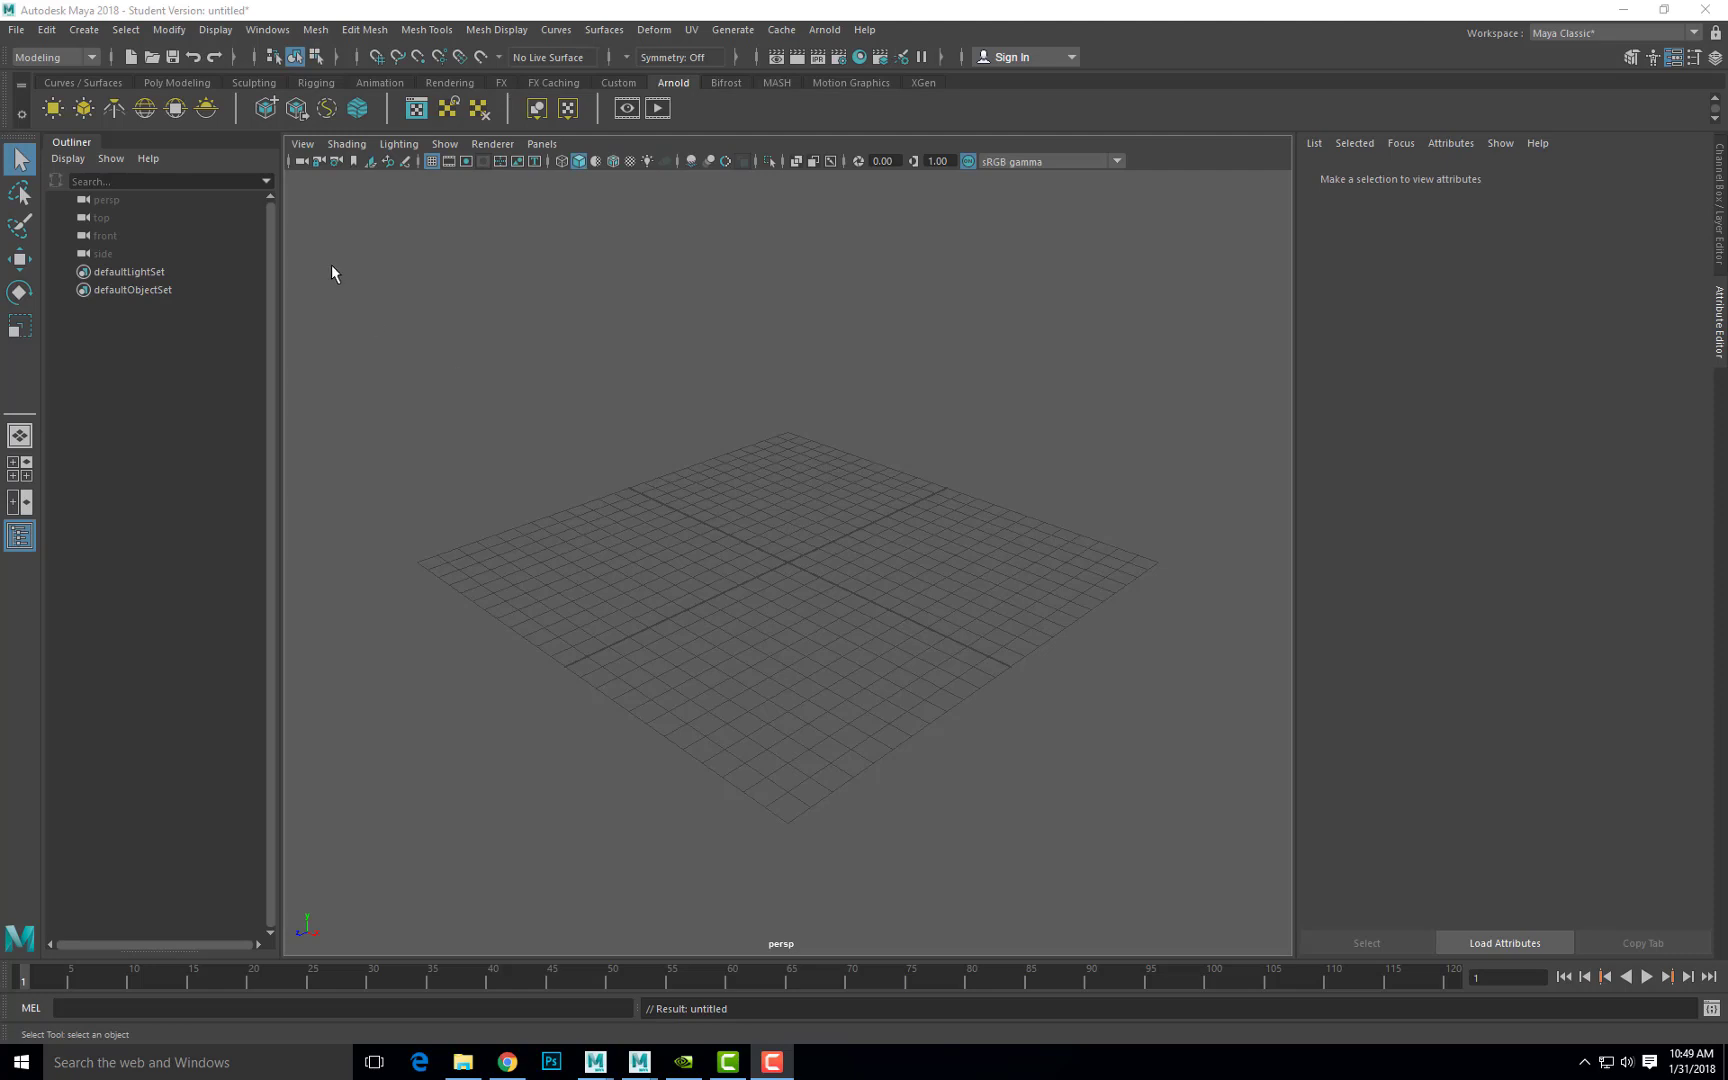
- Switch the shelf to the Poly Modeling tools
left_click(178, 83)
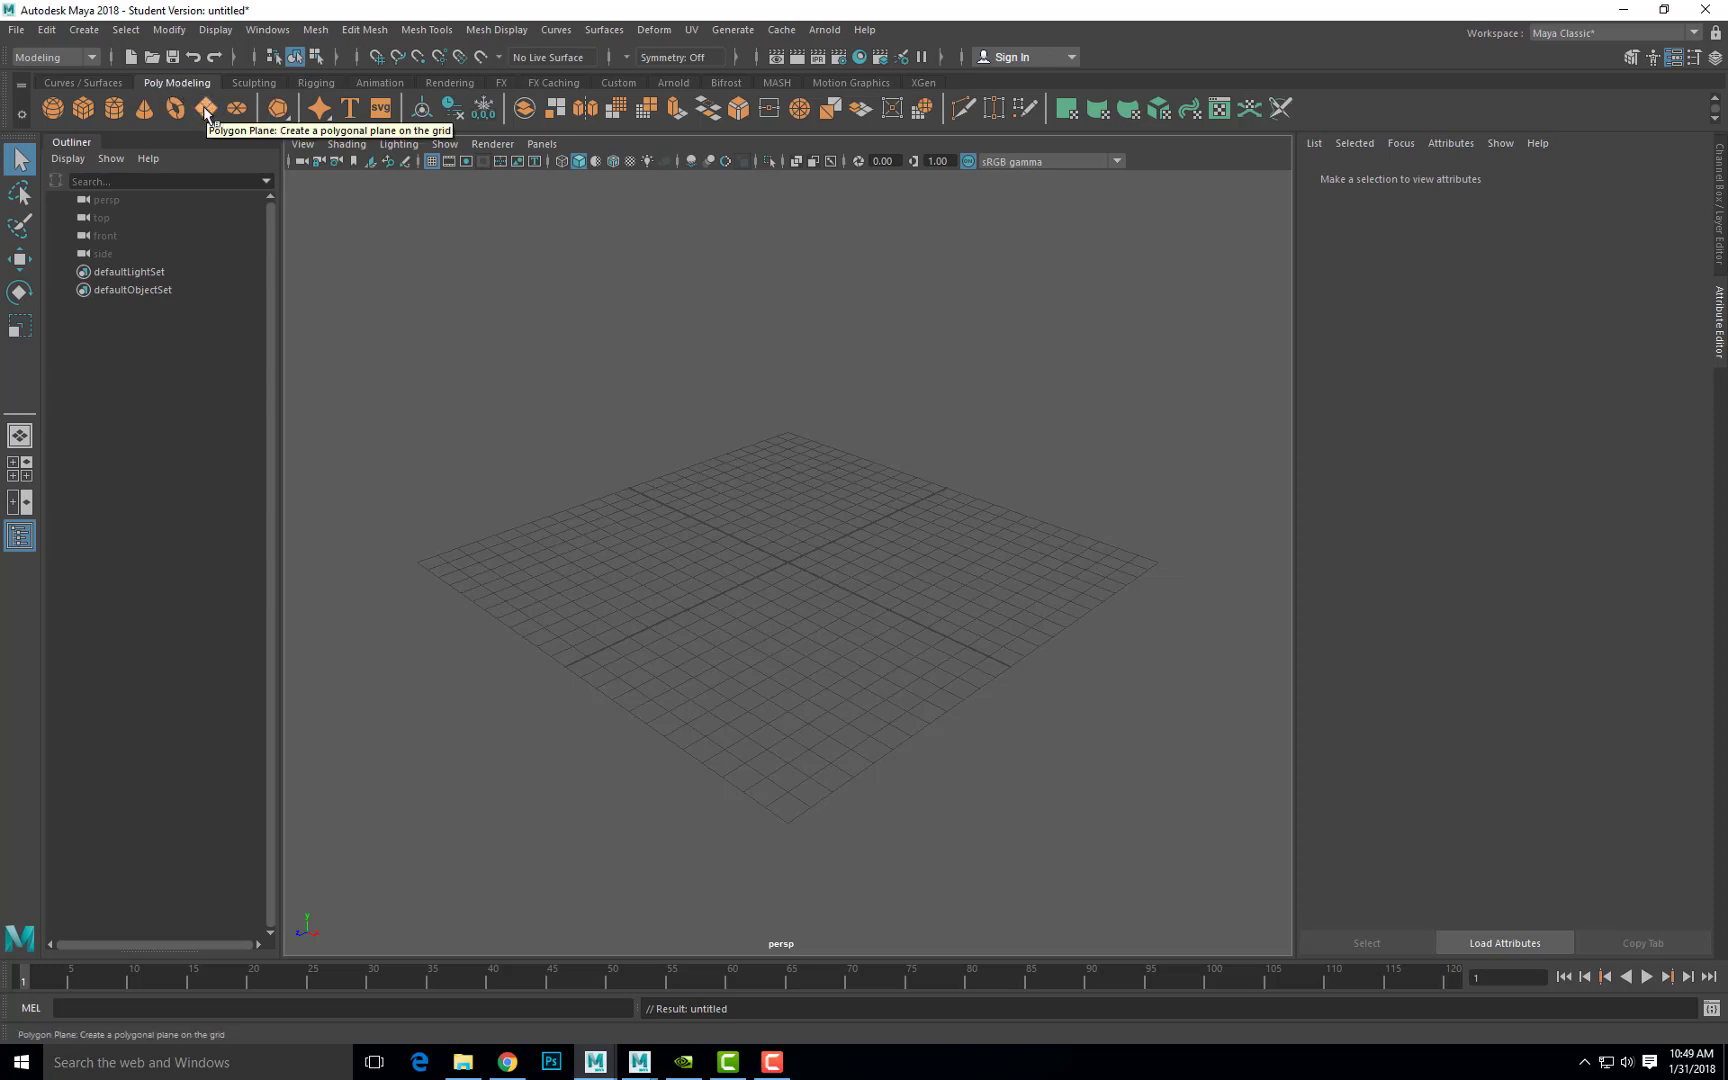
- Create a polygon plane and scale it up uniformly to about 17.5
left_click(205, 108)
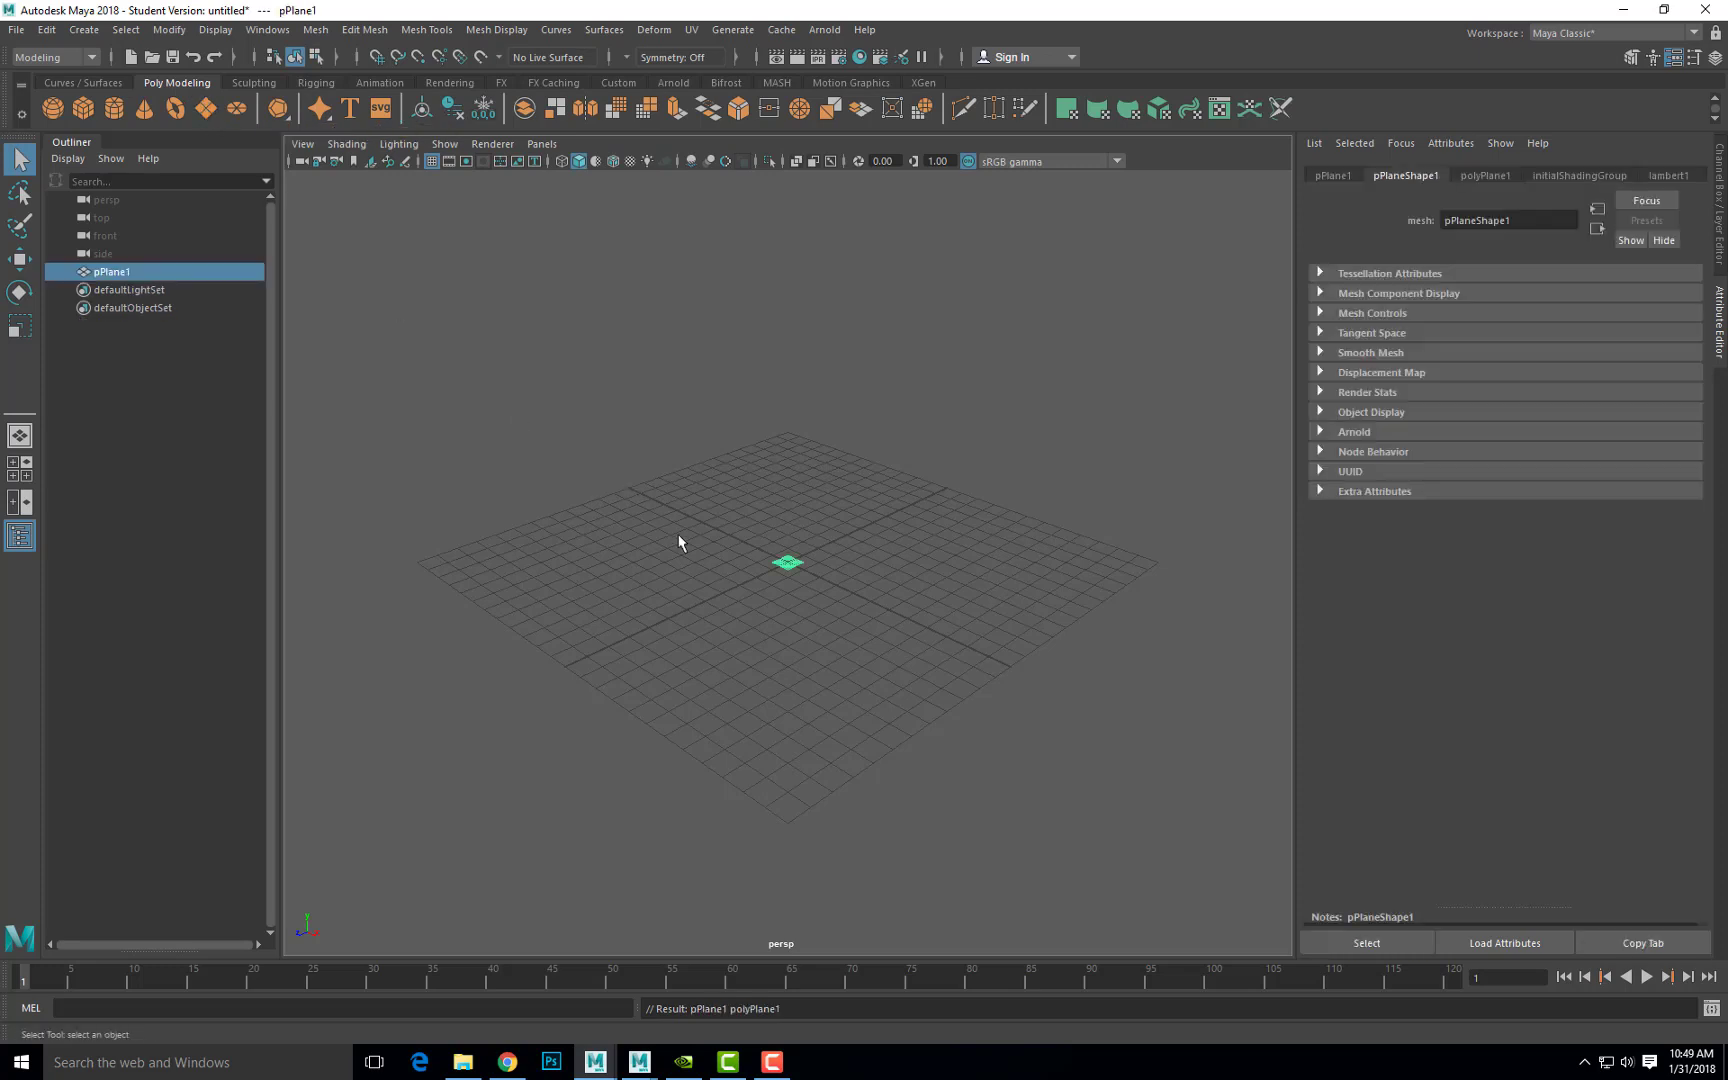
key("r")
left_click_drag(788, 563, 1150, 562)
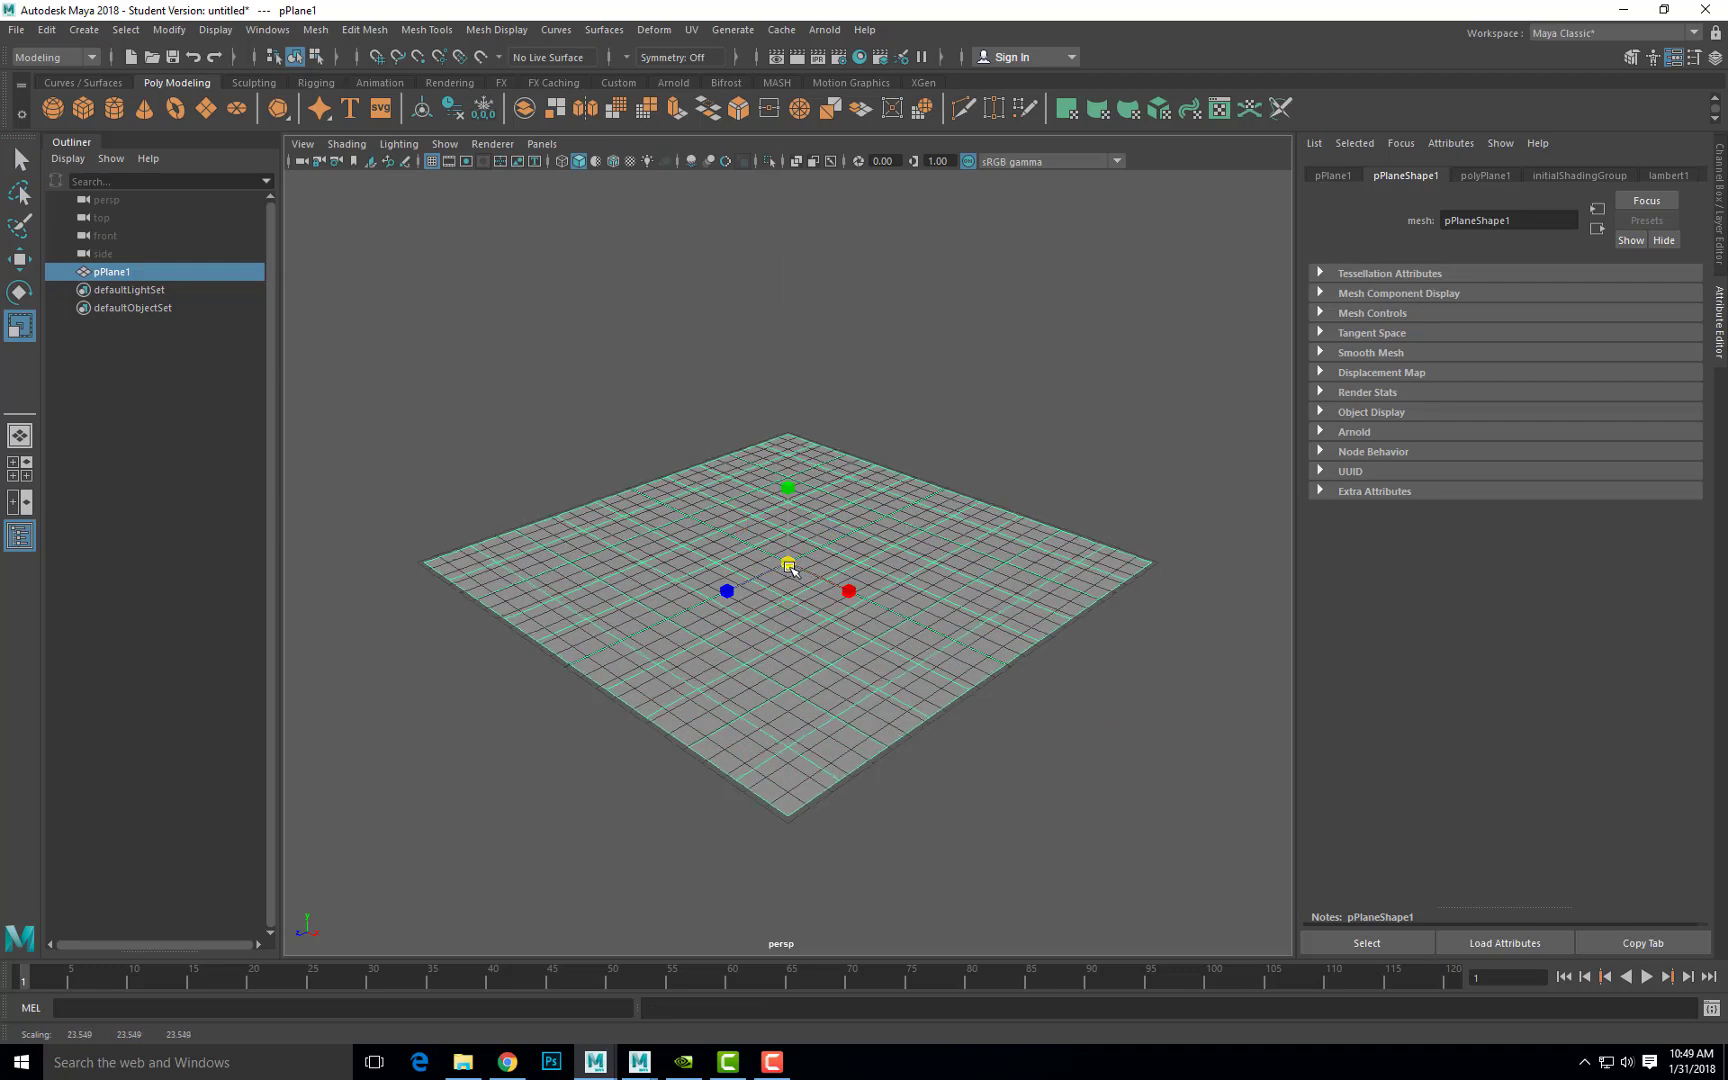
key("q")
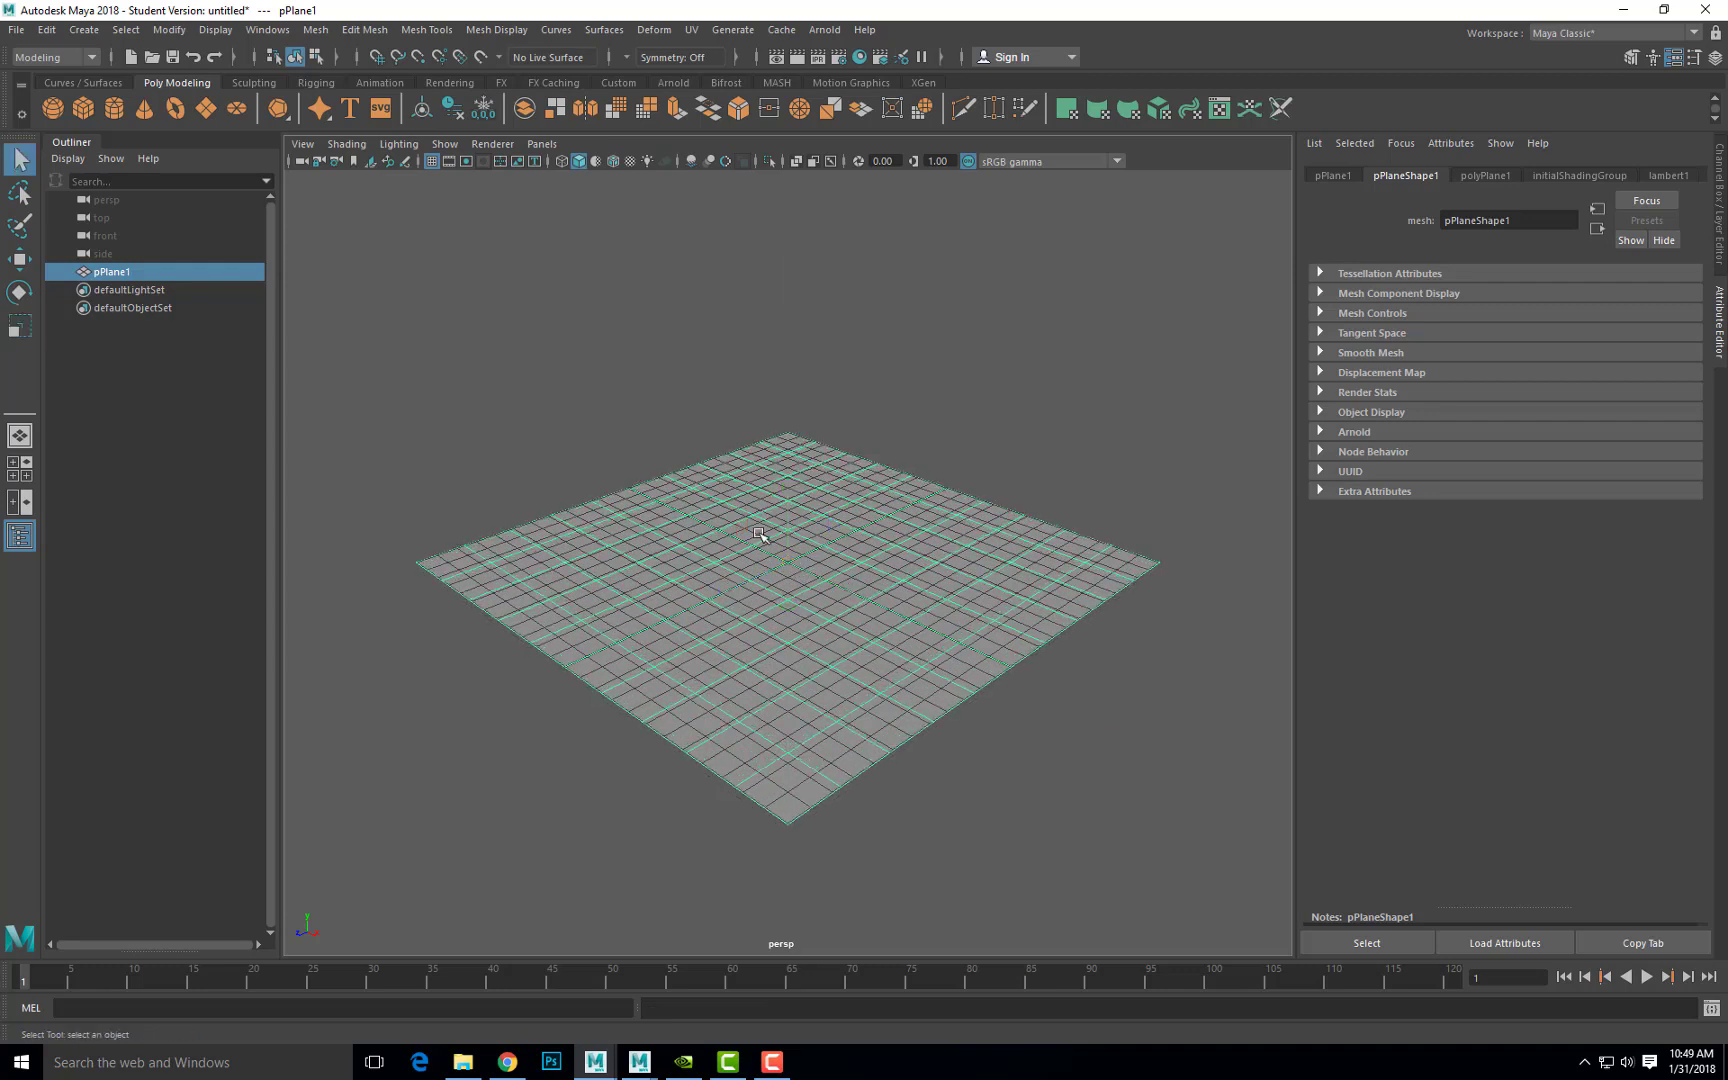
- Create a polygon sphere, raise it to Y 2.586 above the plane, then deselect it
left_click(52, 108)
key("w")
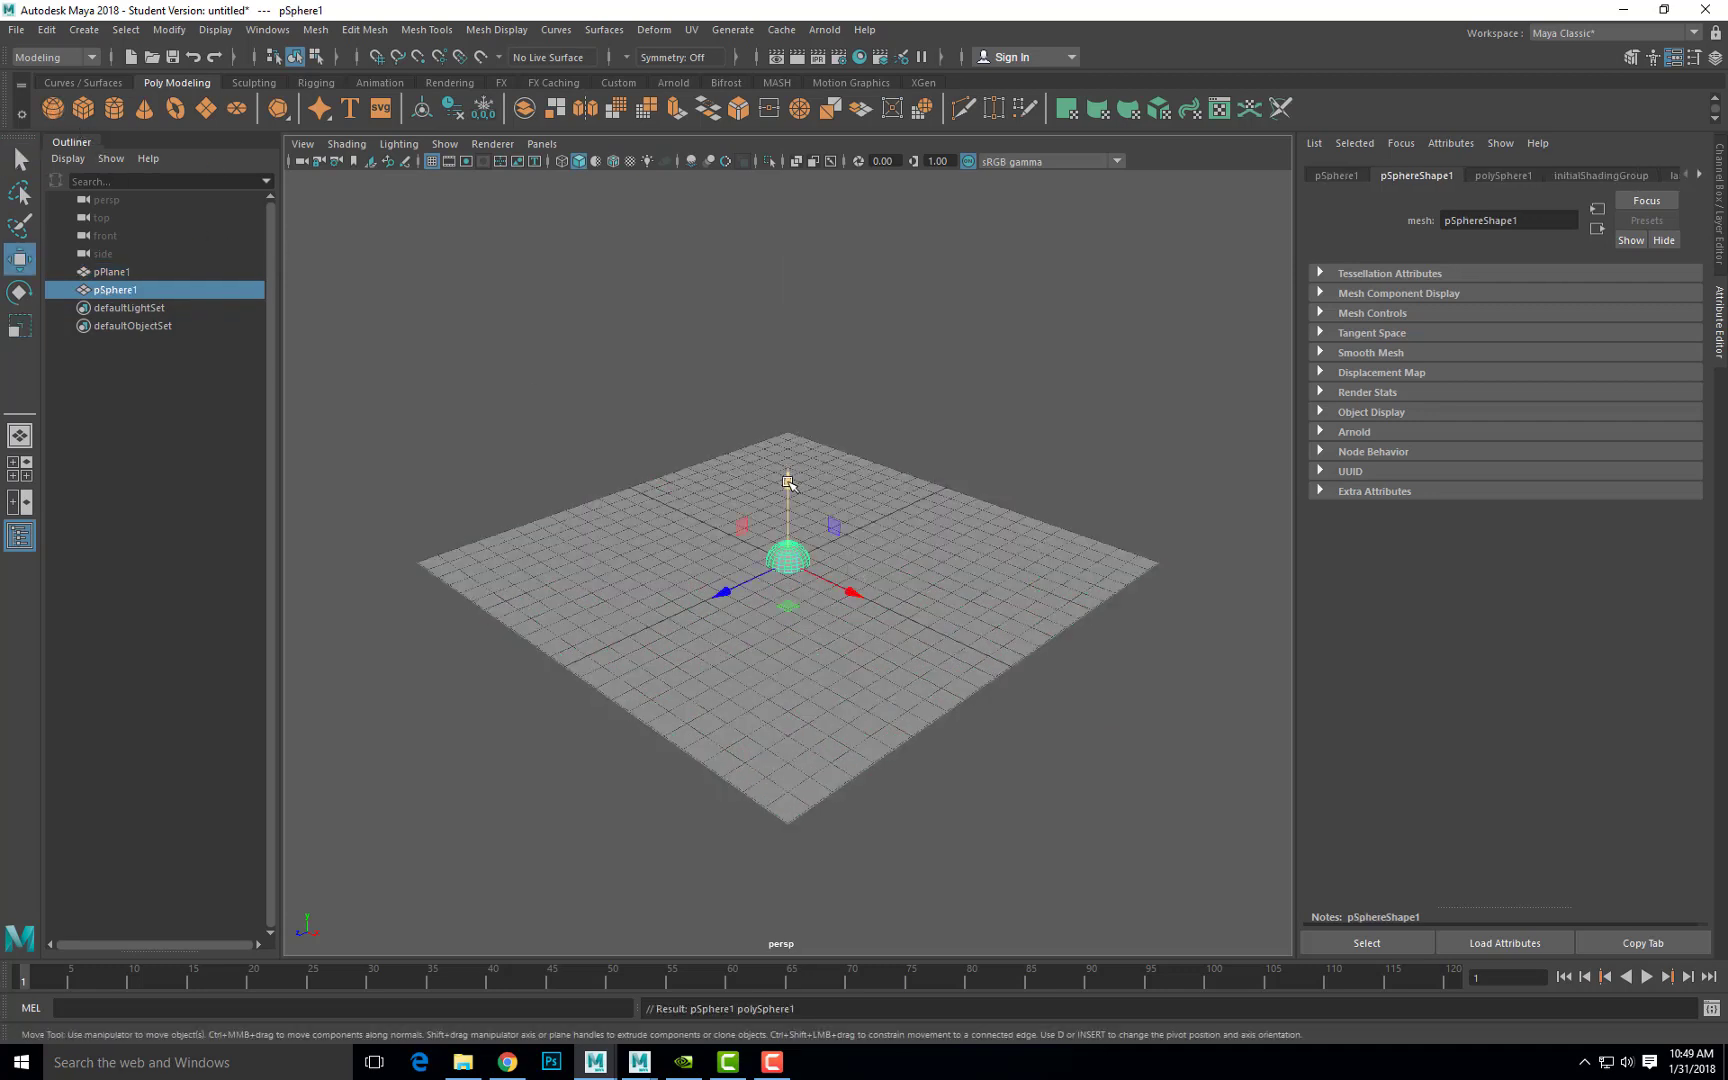
left_click_drag(788, 477, 787, 427)
key("q")
scroll(858, 560, "up", 5)
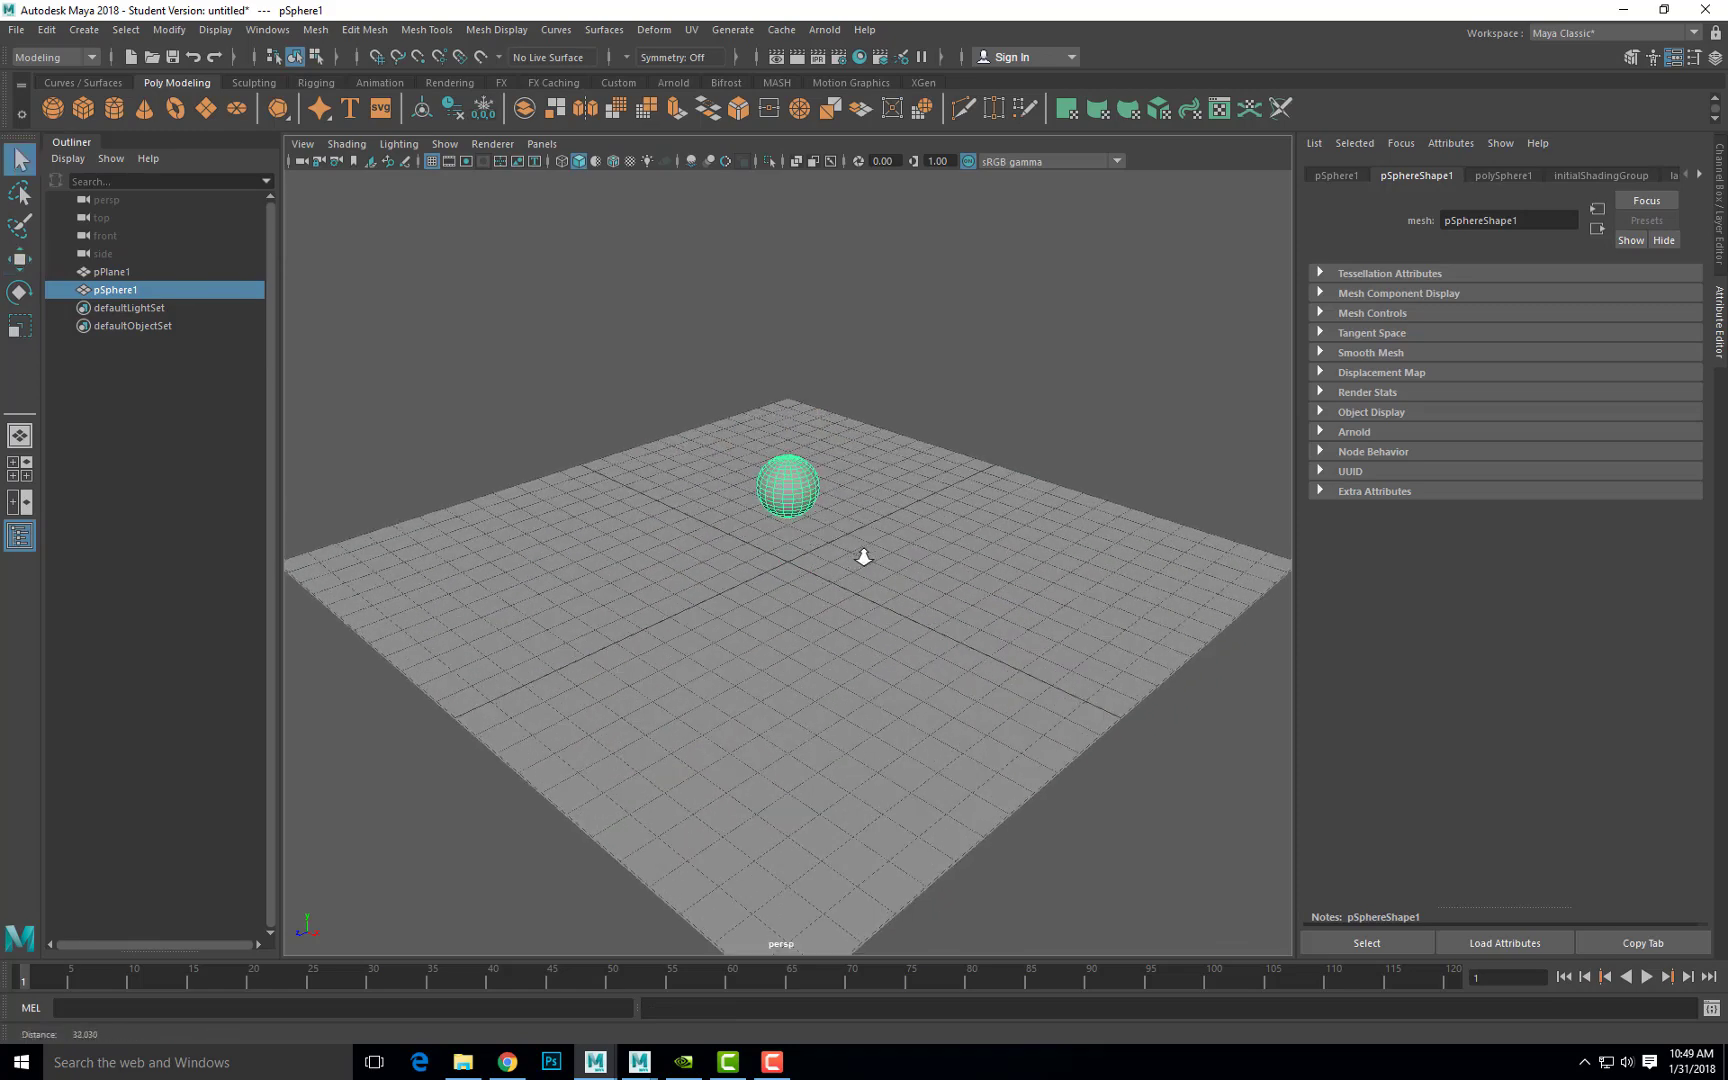
left_click_drag(848, 575, 878, 400, "alt")
left_click(914, 411)
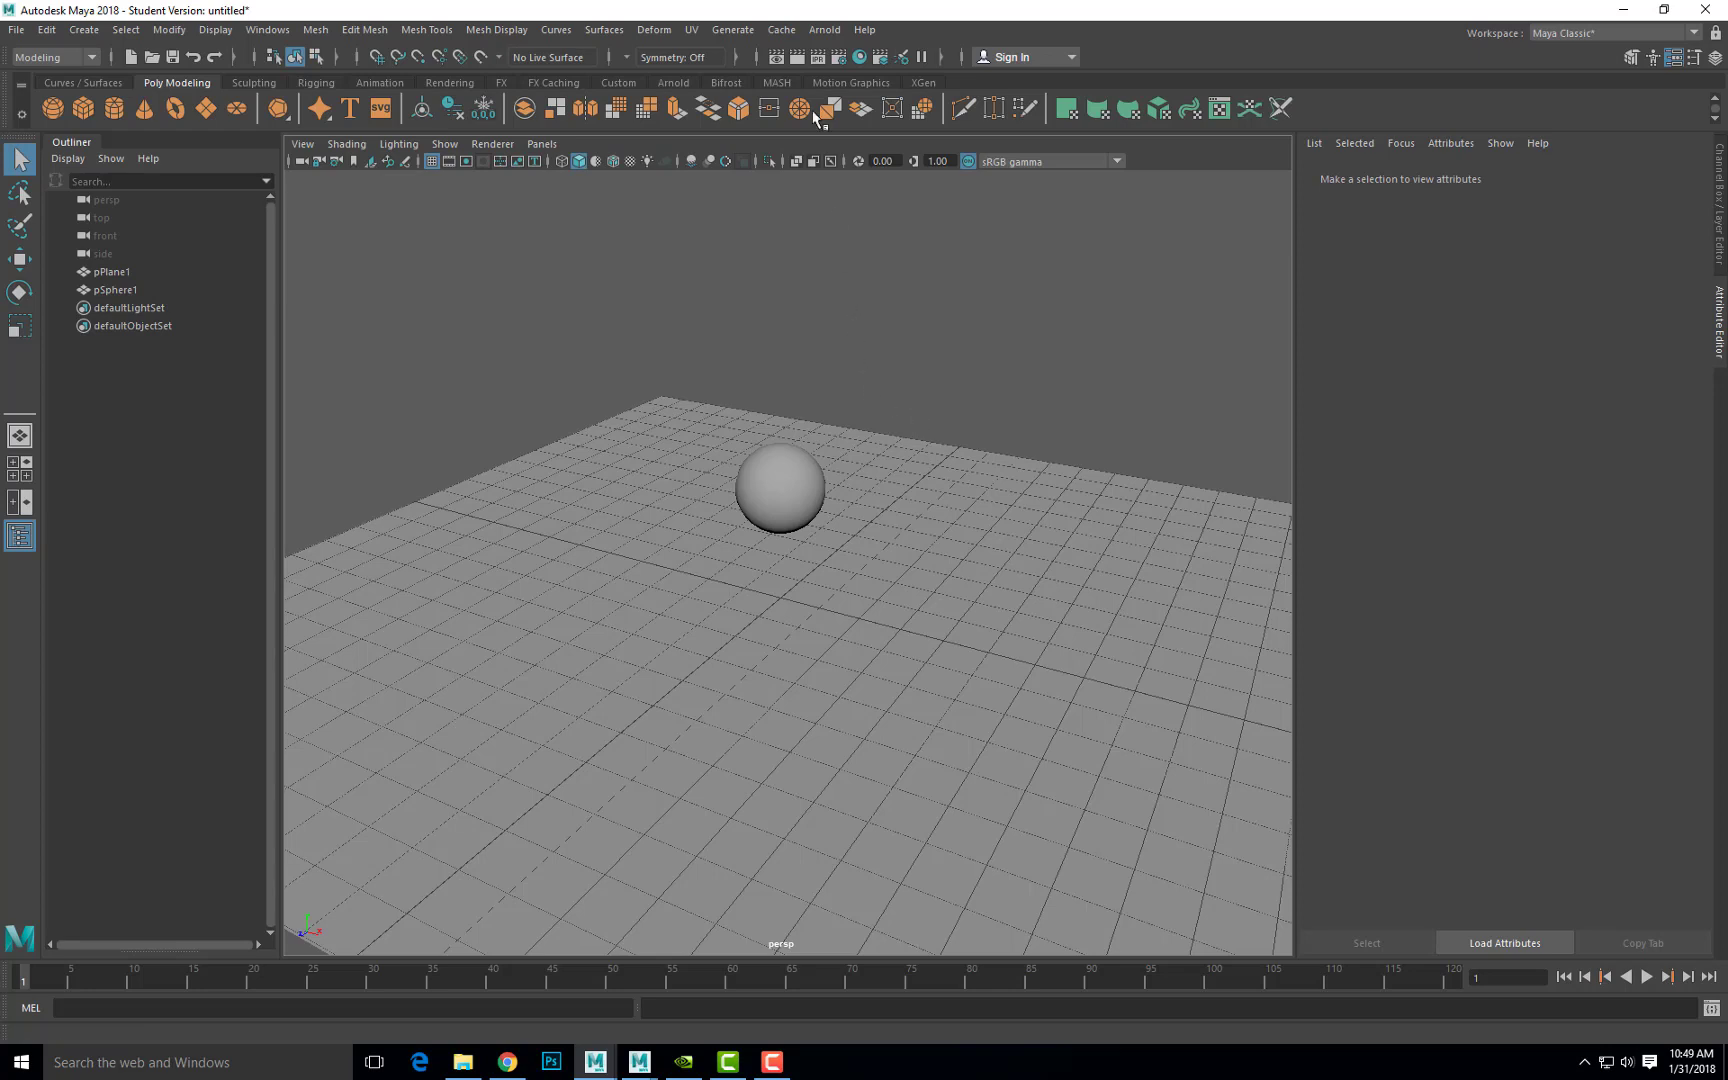
- Add aiSkyDomeLight1 from Arnold > Lights, show the Arnold shelf, and zoom out to inspect the dome
left_click(829, 30)
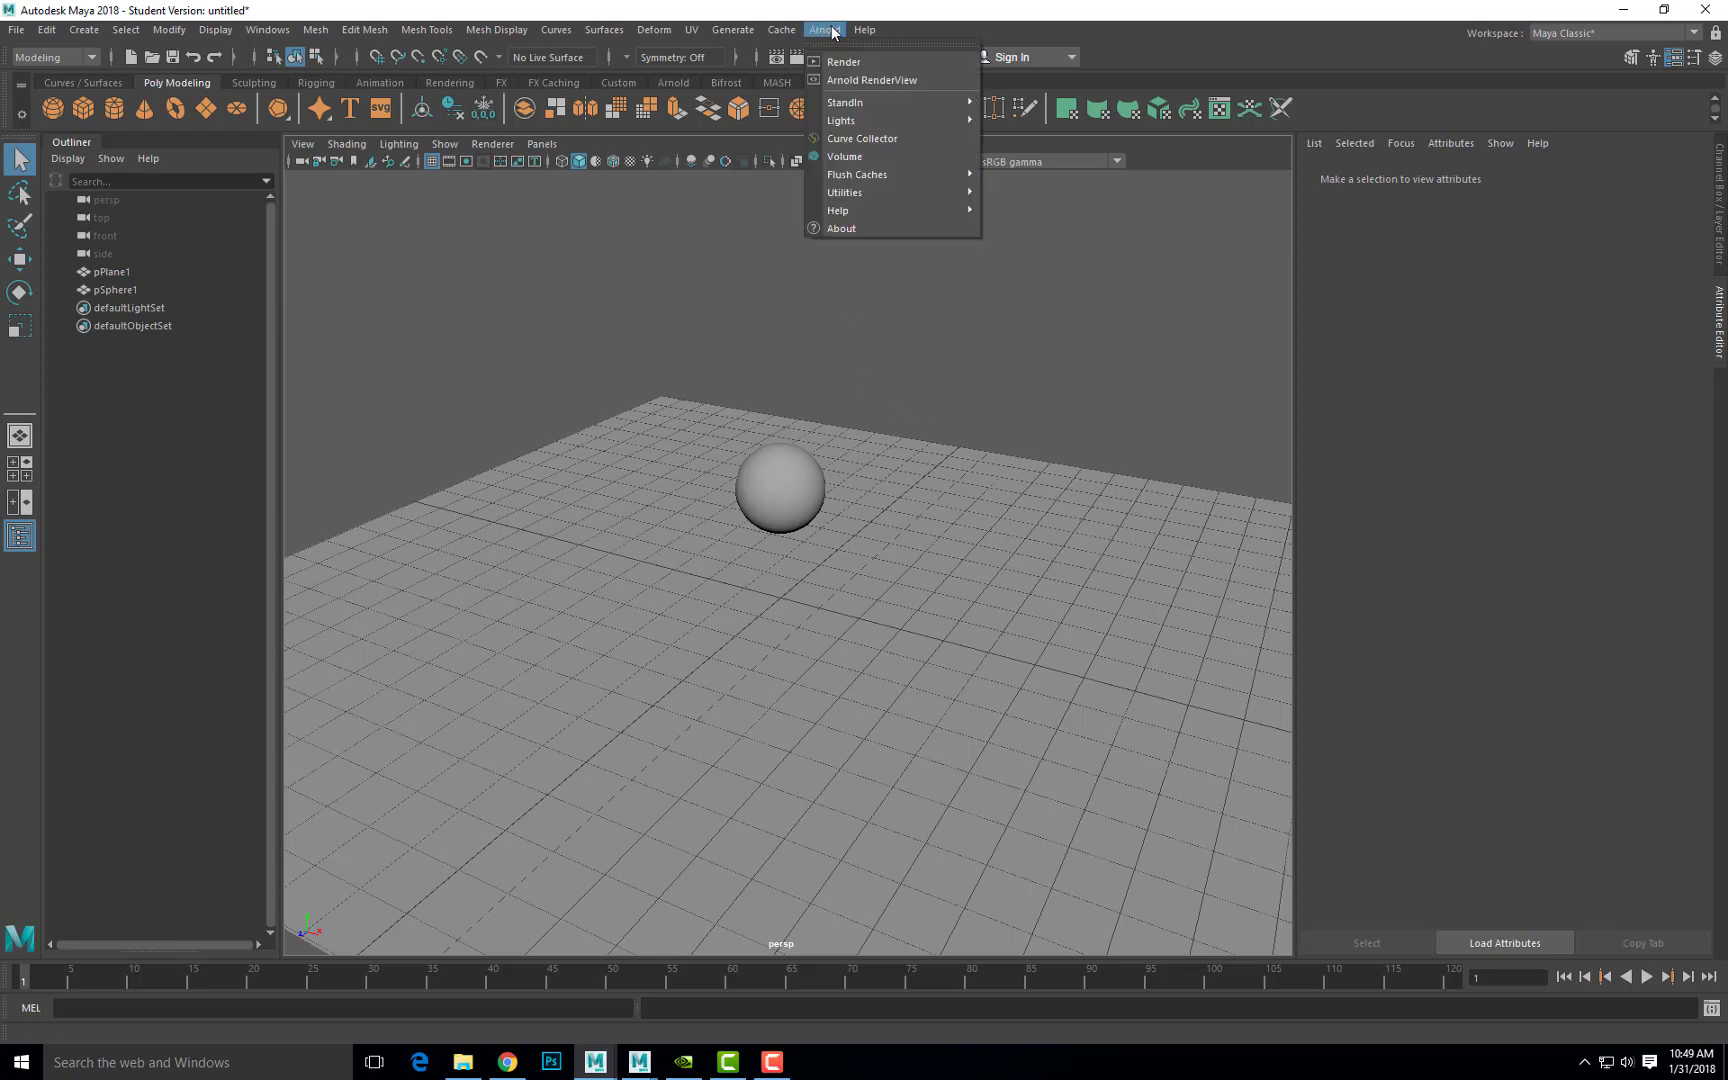
mouse_move(850, 120)
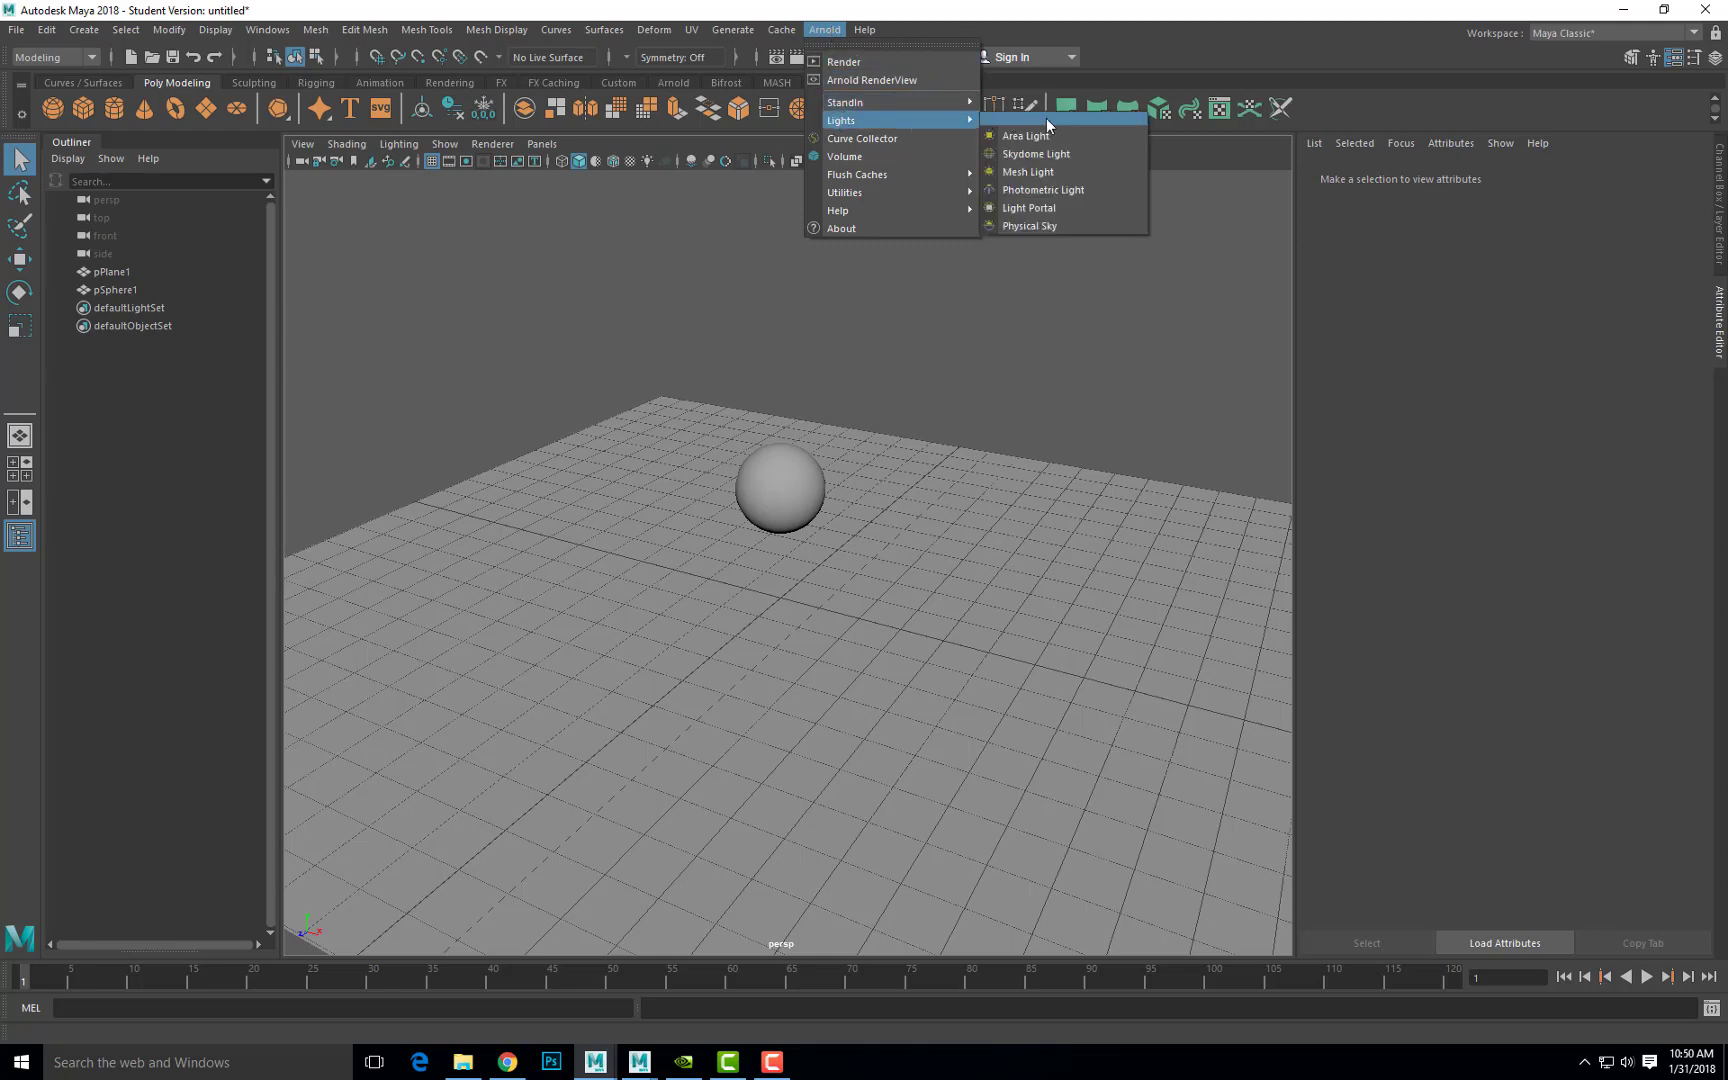
left_click(1098, 155)
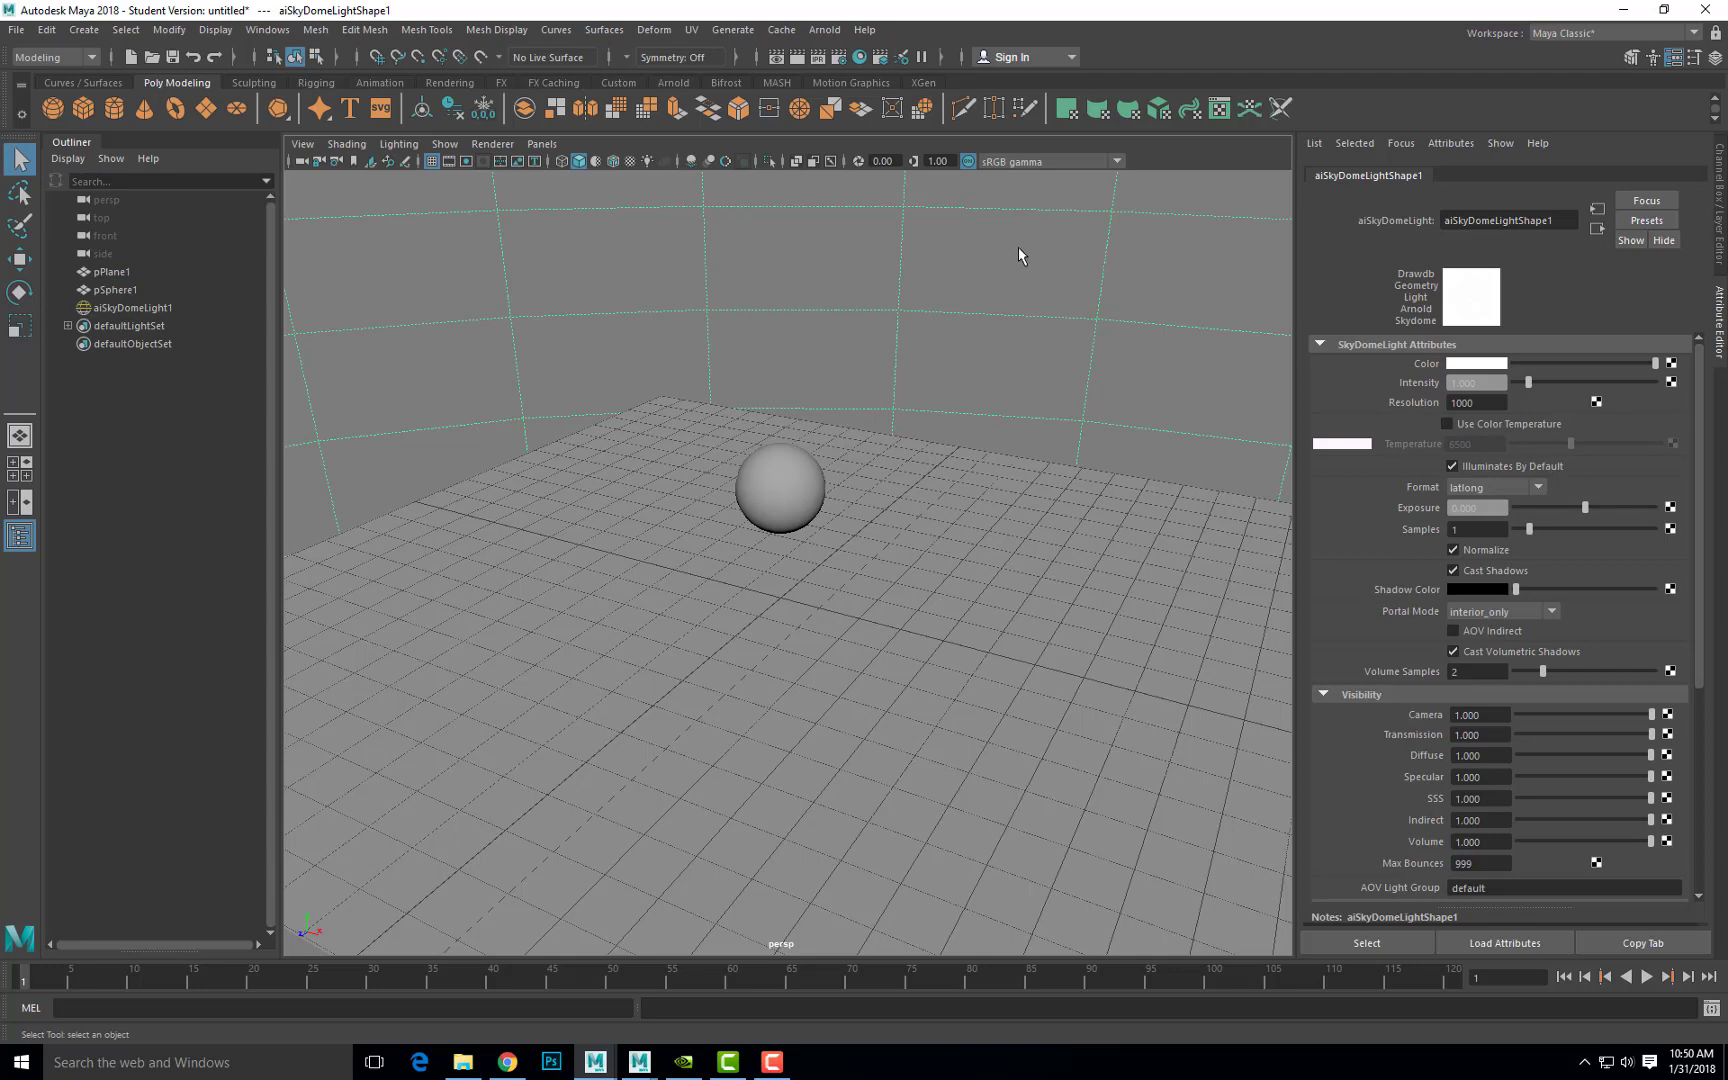
left_click(673, 84)
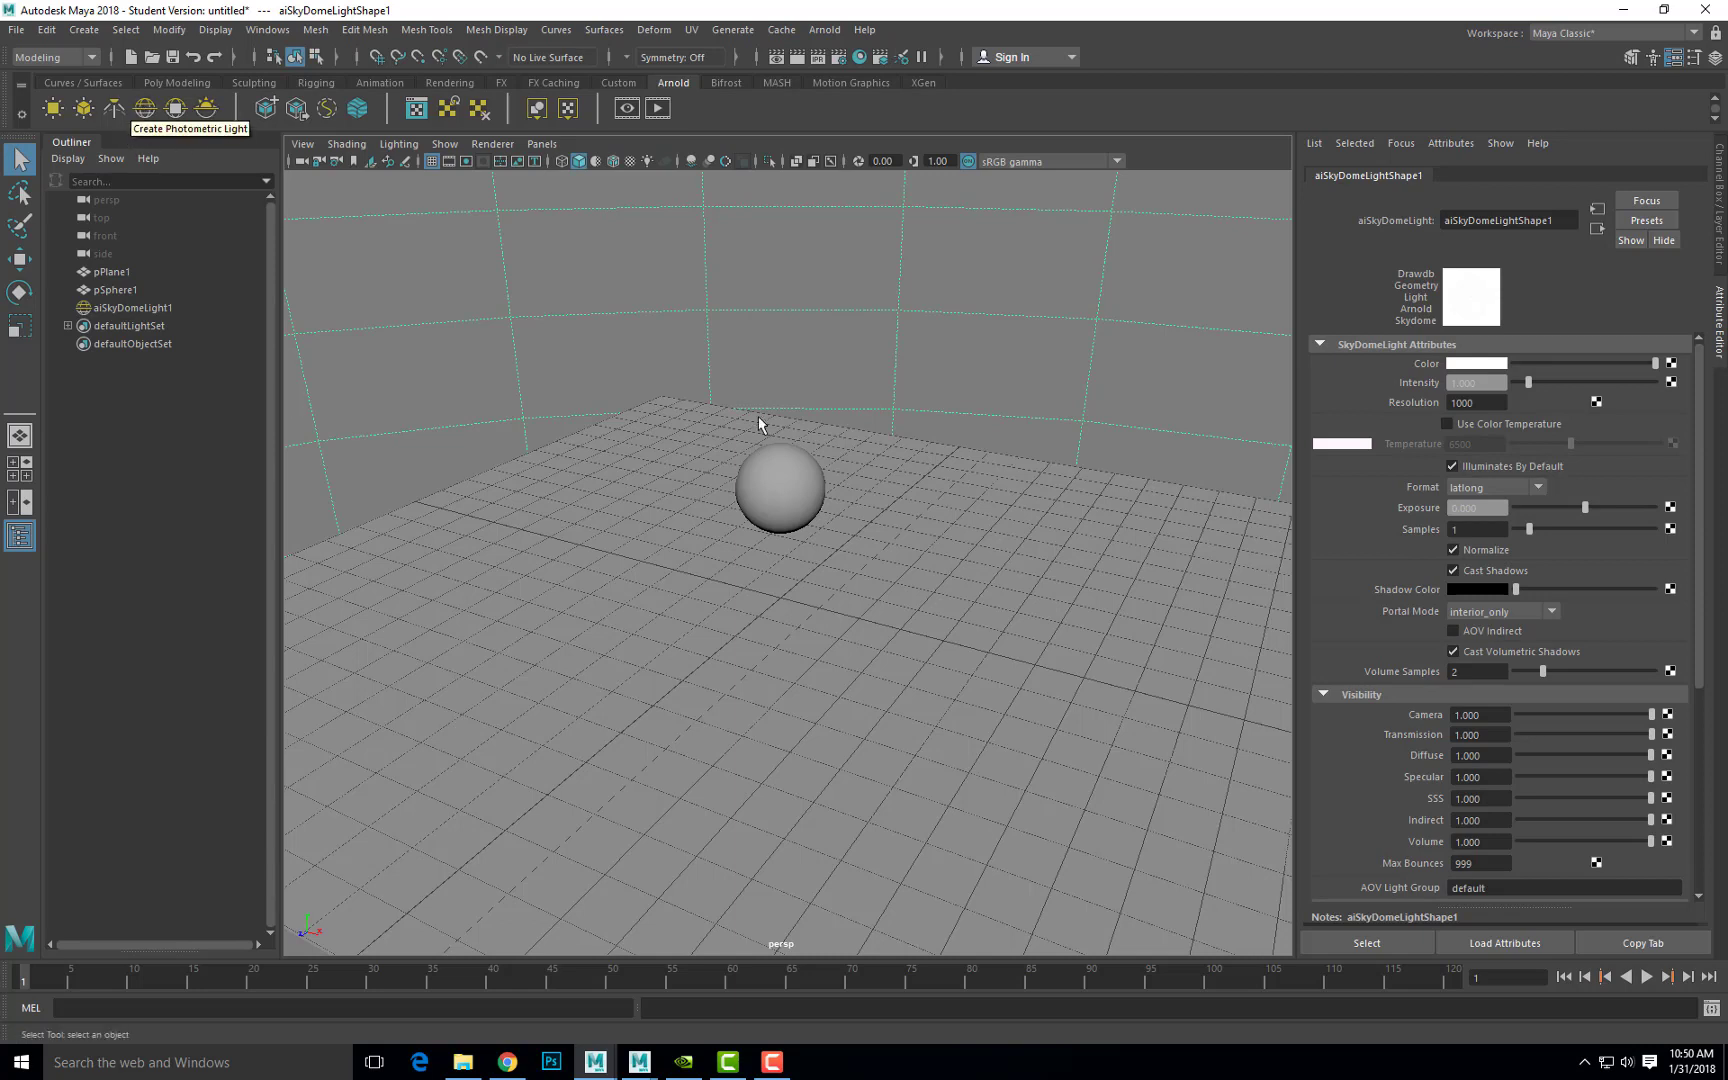
scroll(990, 568, "down", 15)
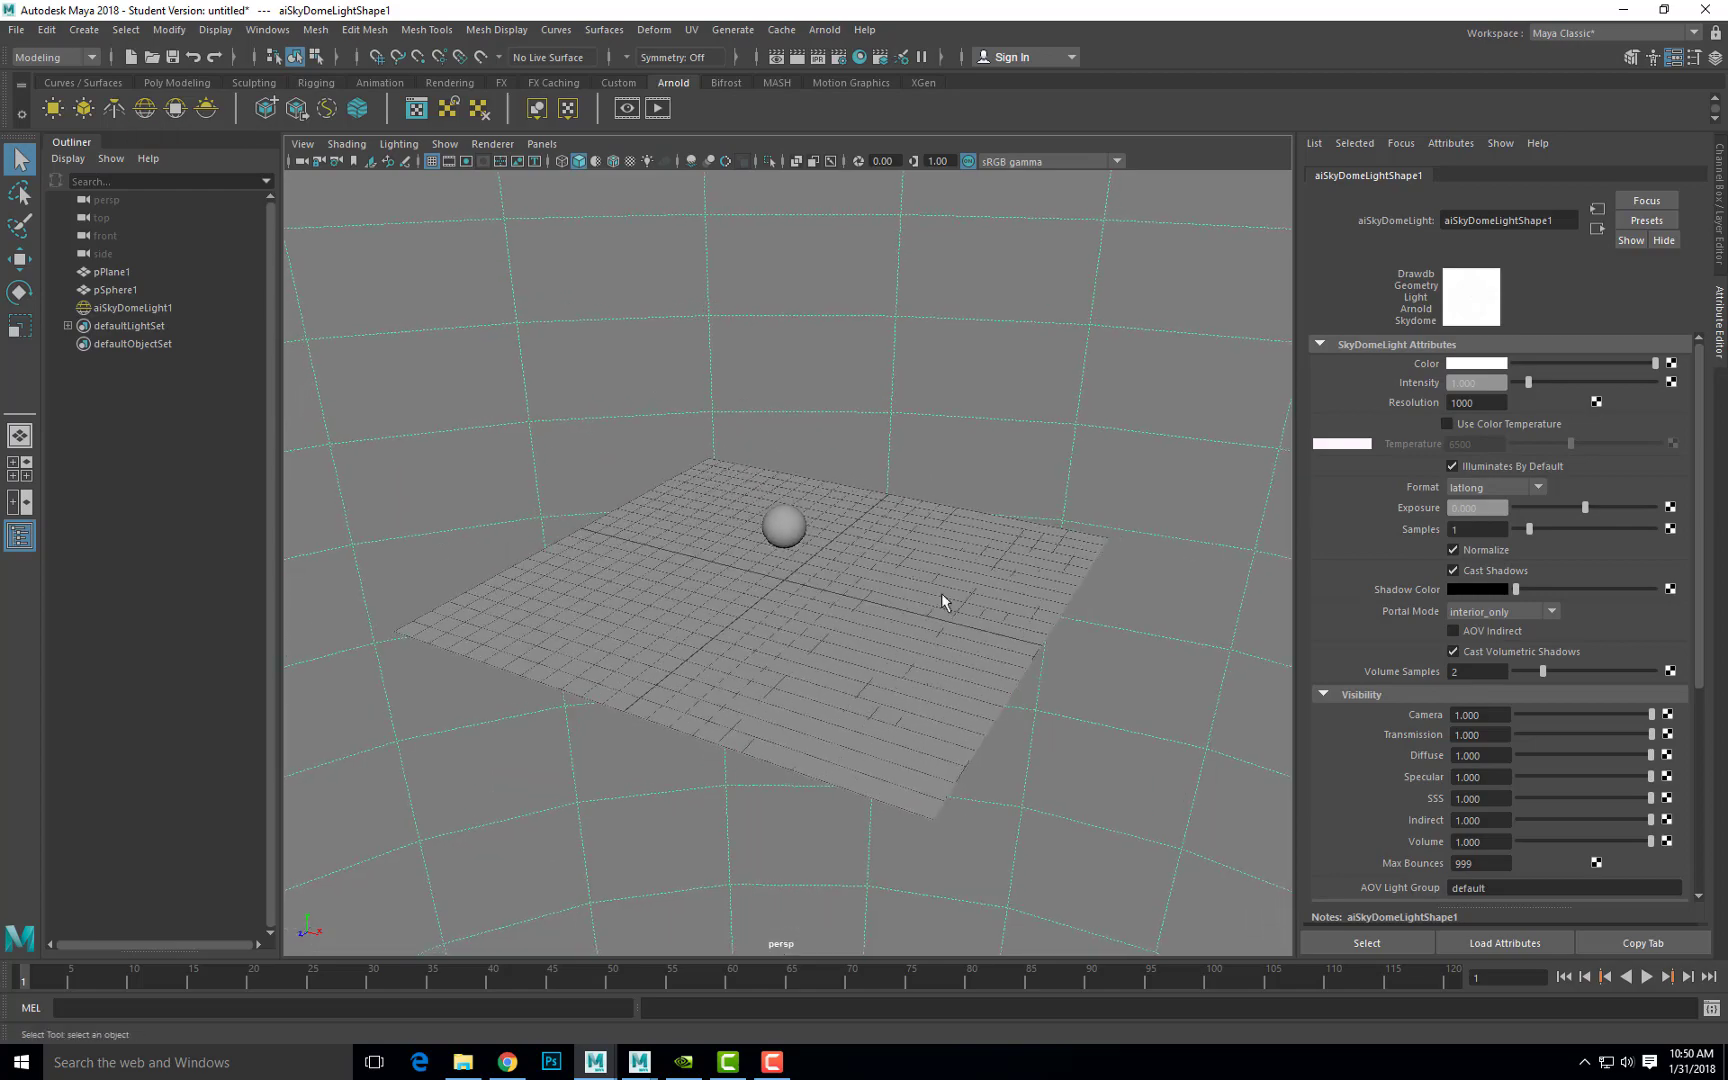
scroll(697, 583, "down", 10)
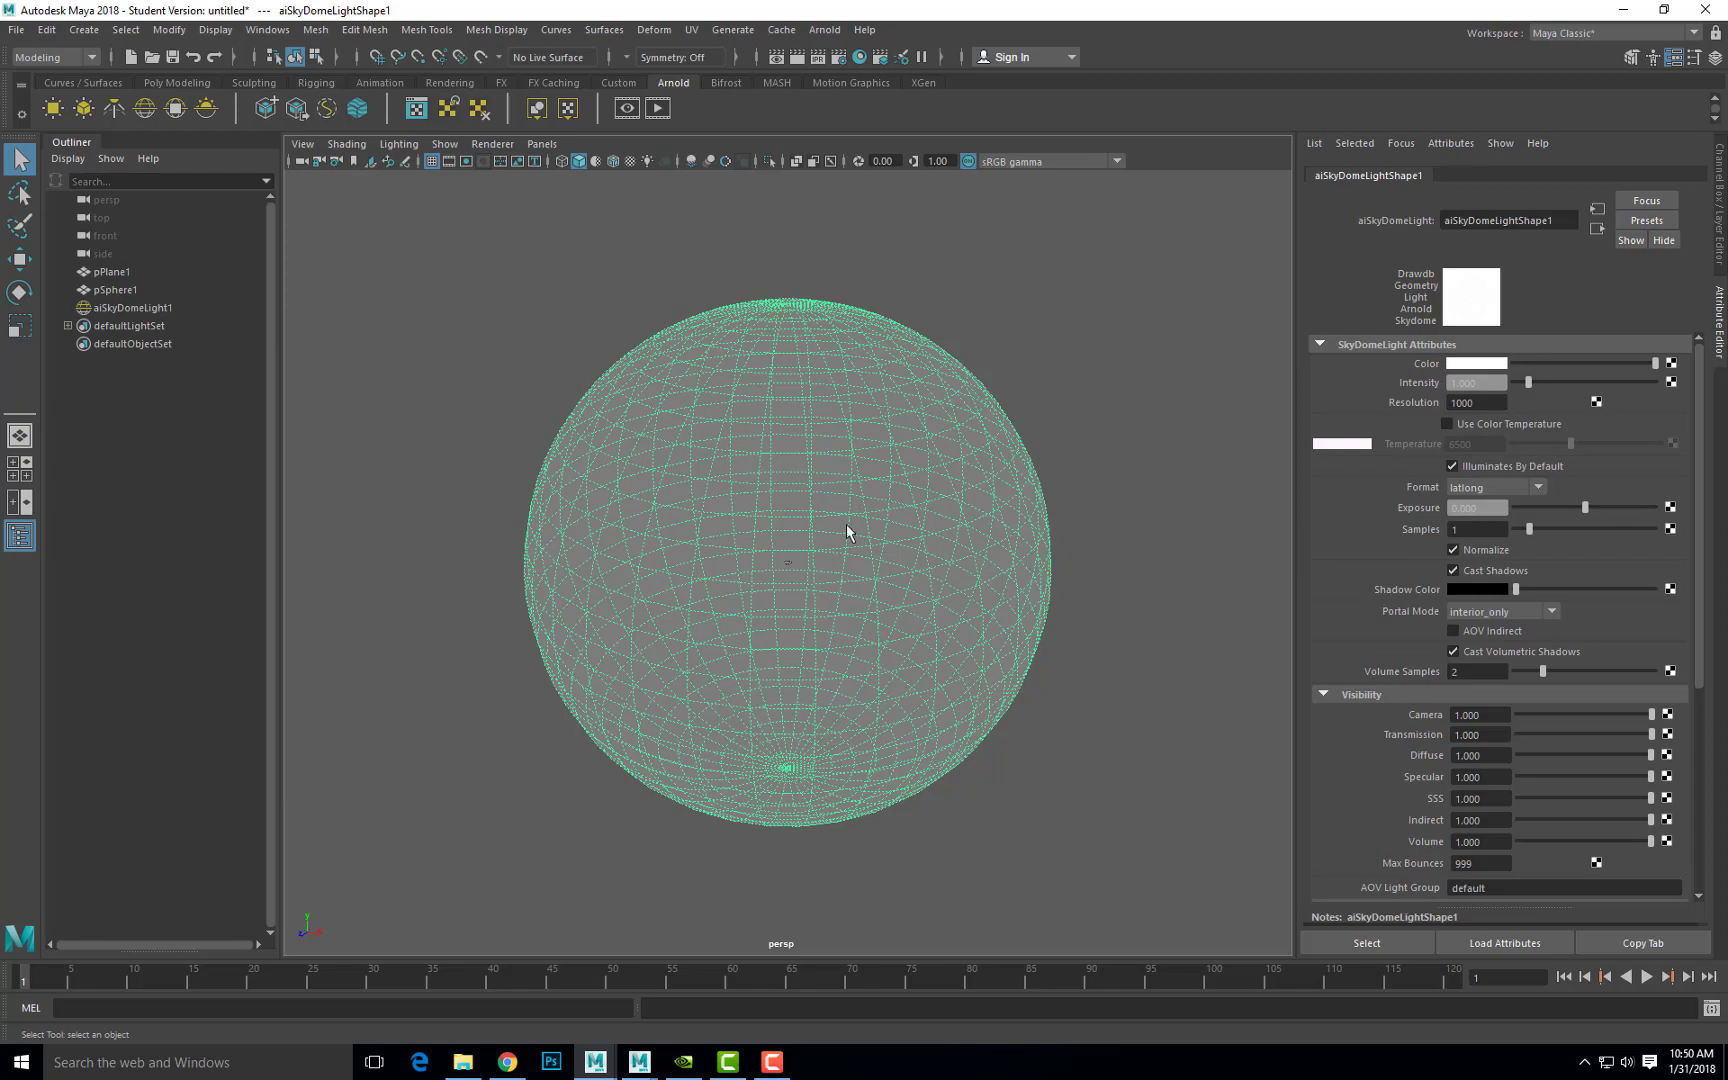
scroll(697, 524, "up", 20)
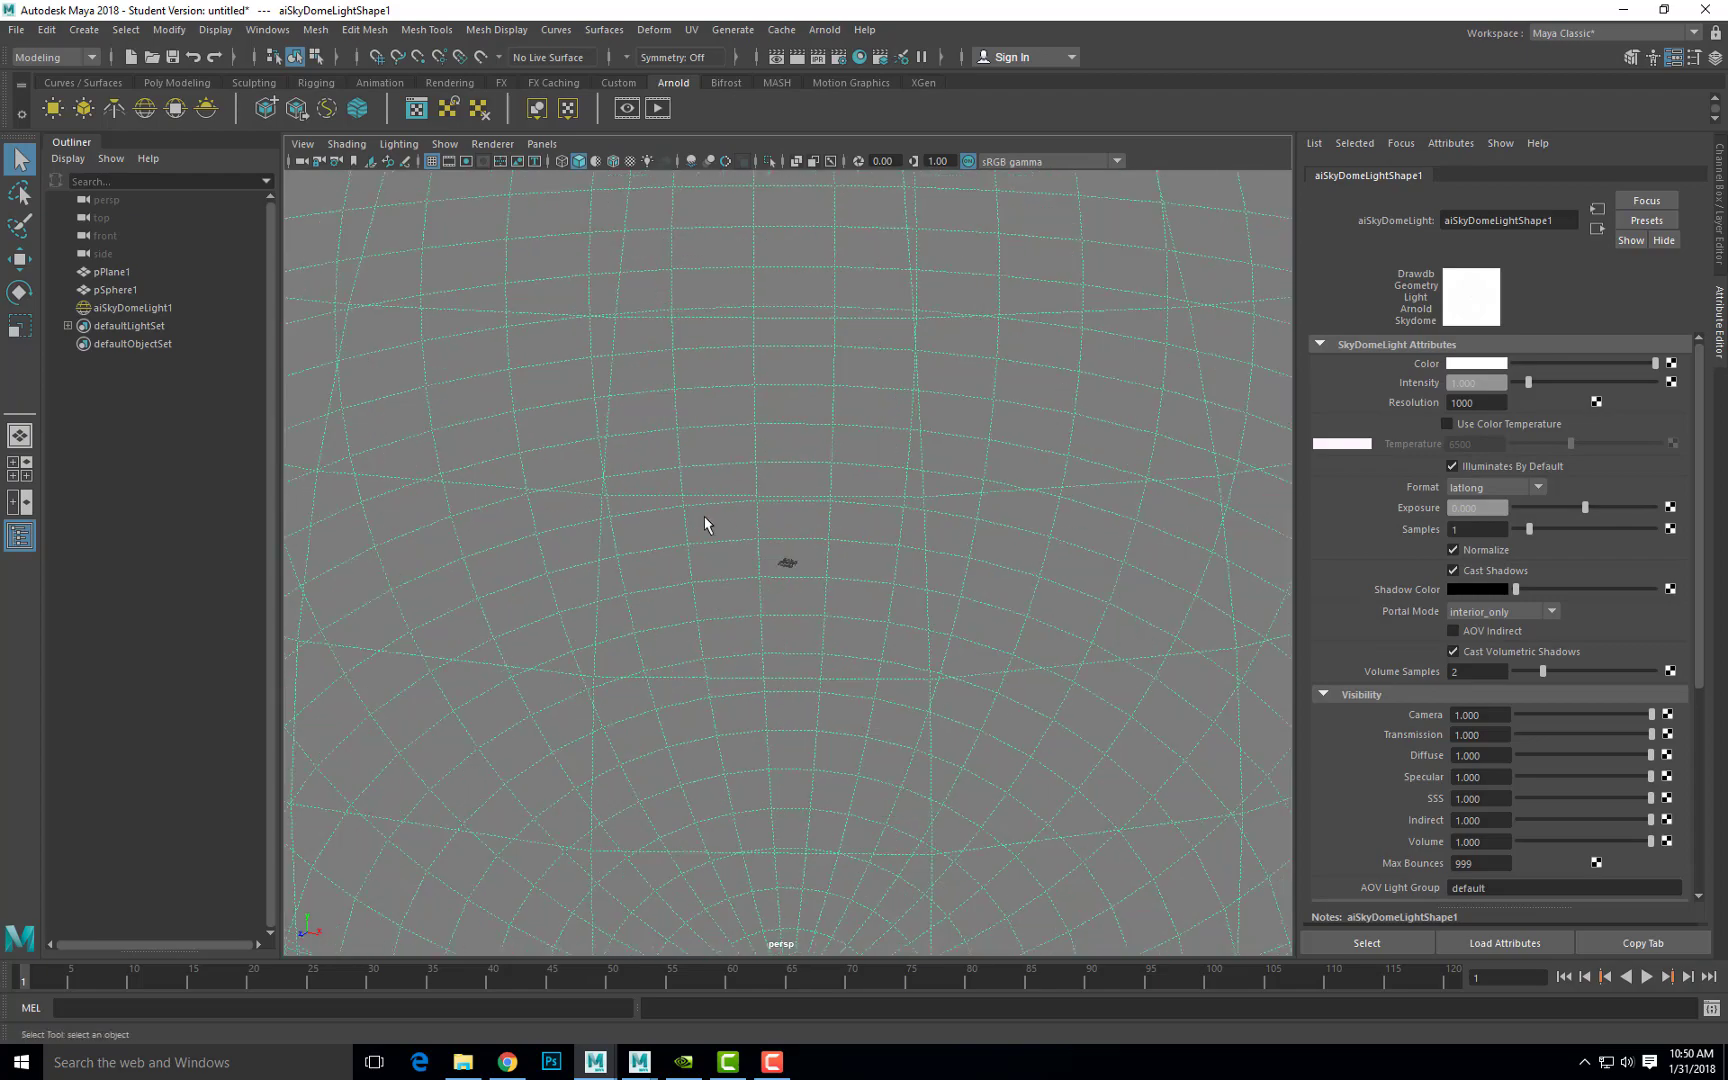
scroll(945, 629, "up", 4)
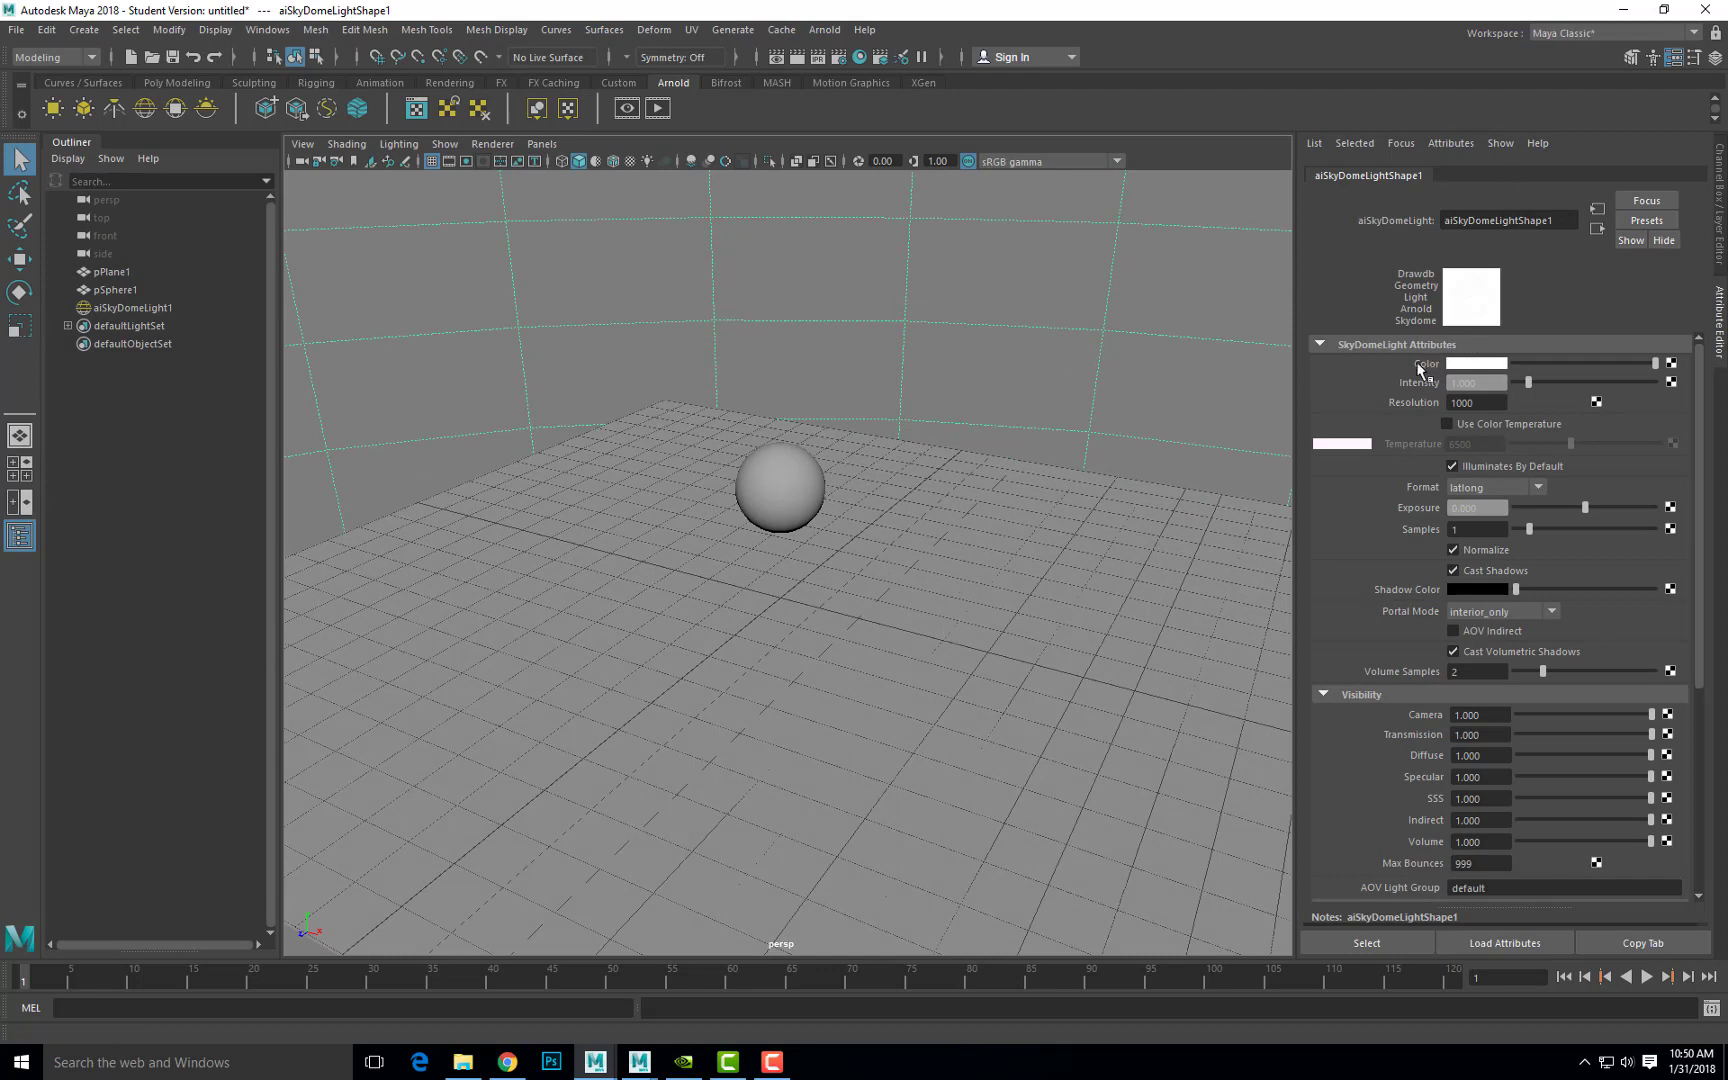
- Connect a File texture to the skydome Color and load HDRImages/Lights345-Sphere.exr
left_click(1671, 364)
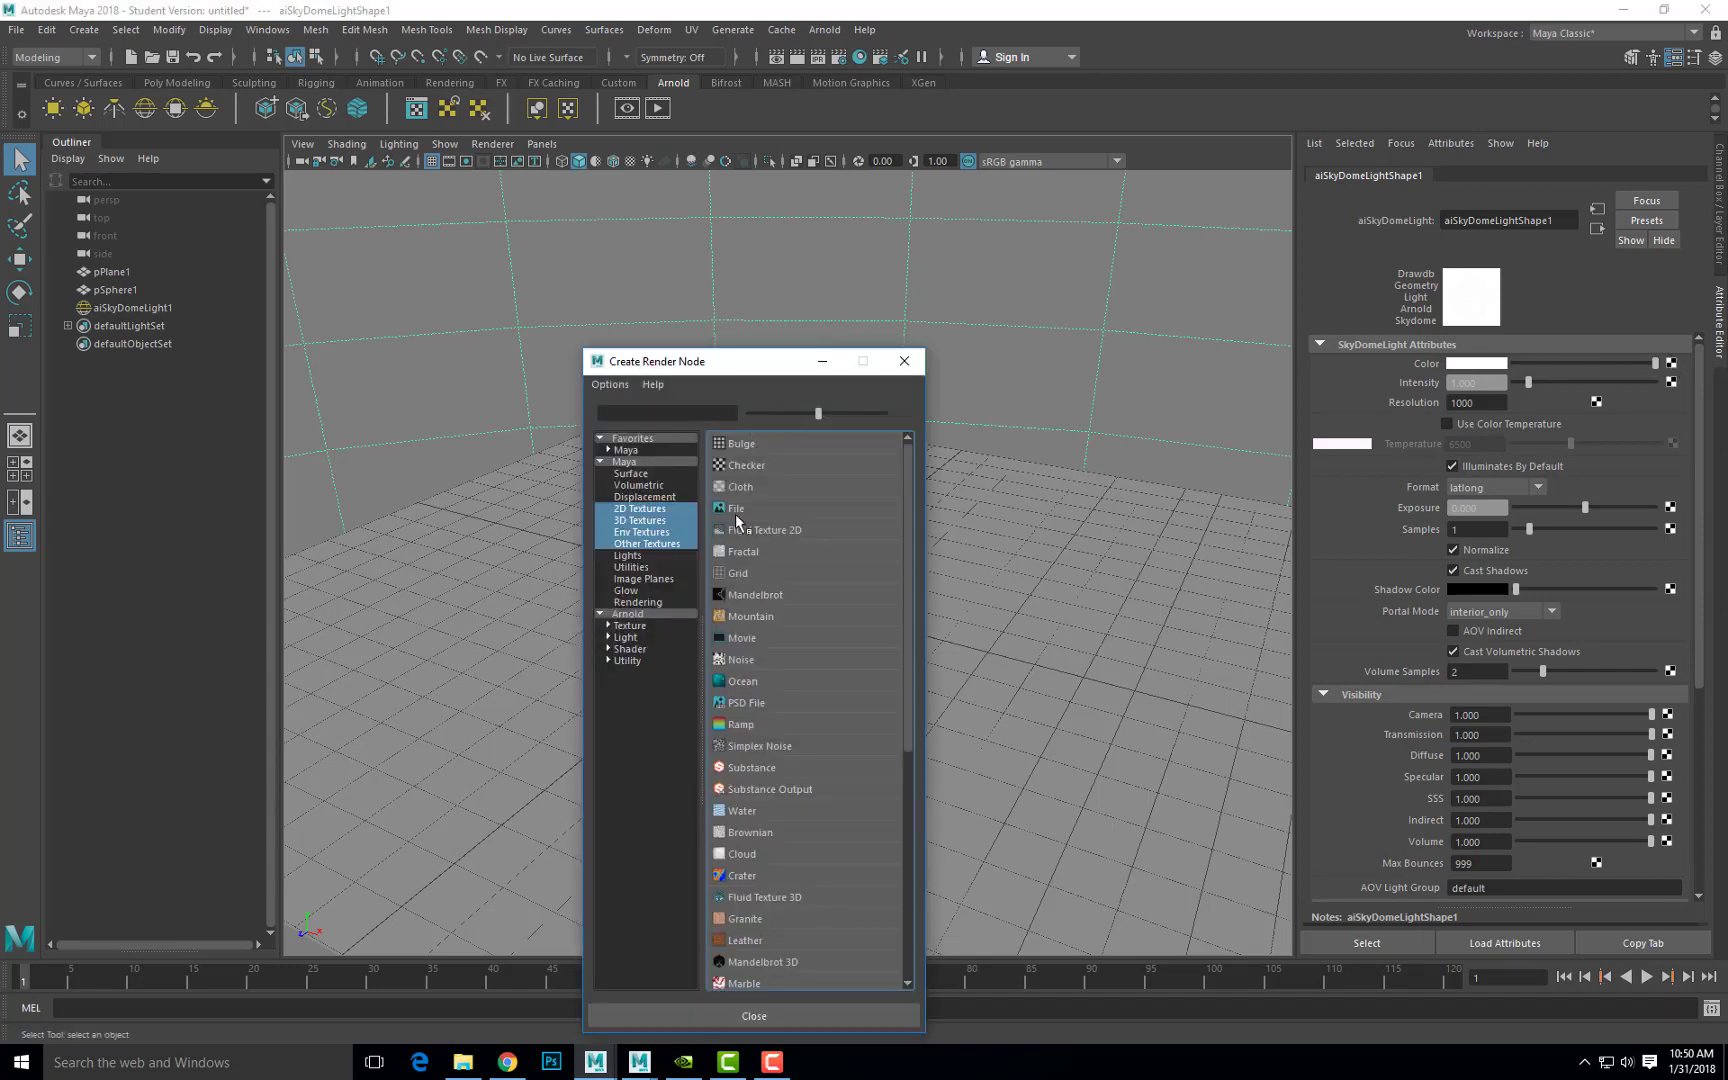
left_click(770, 507)
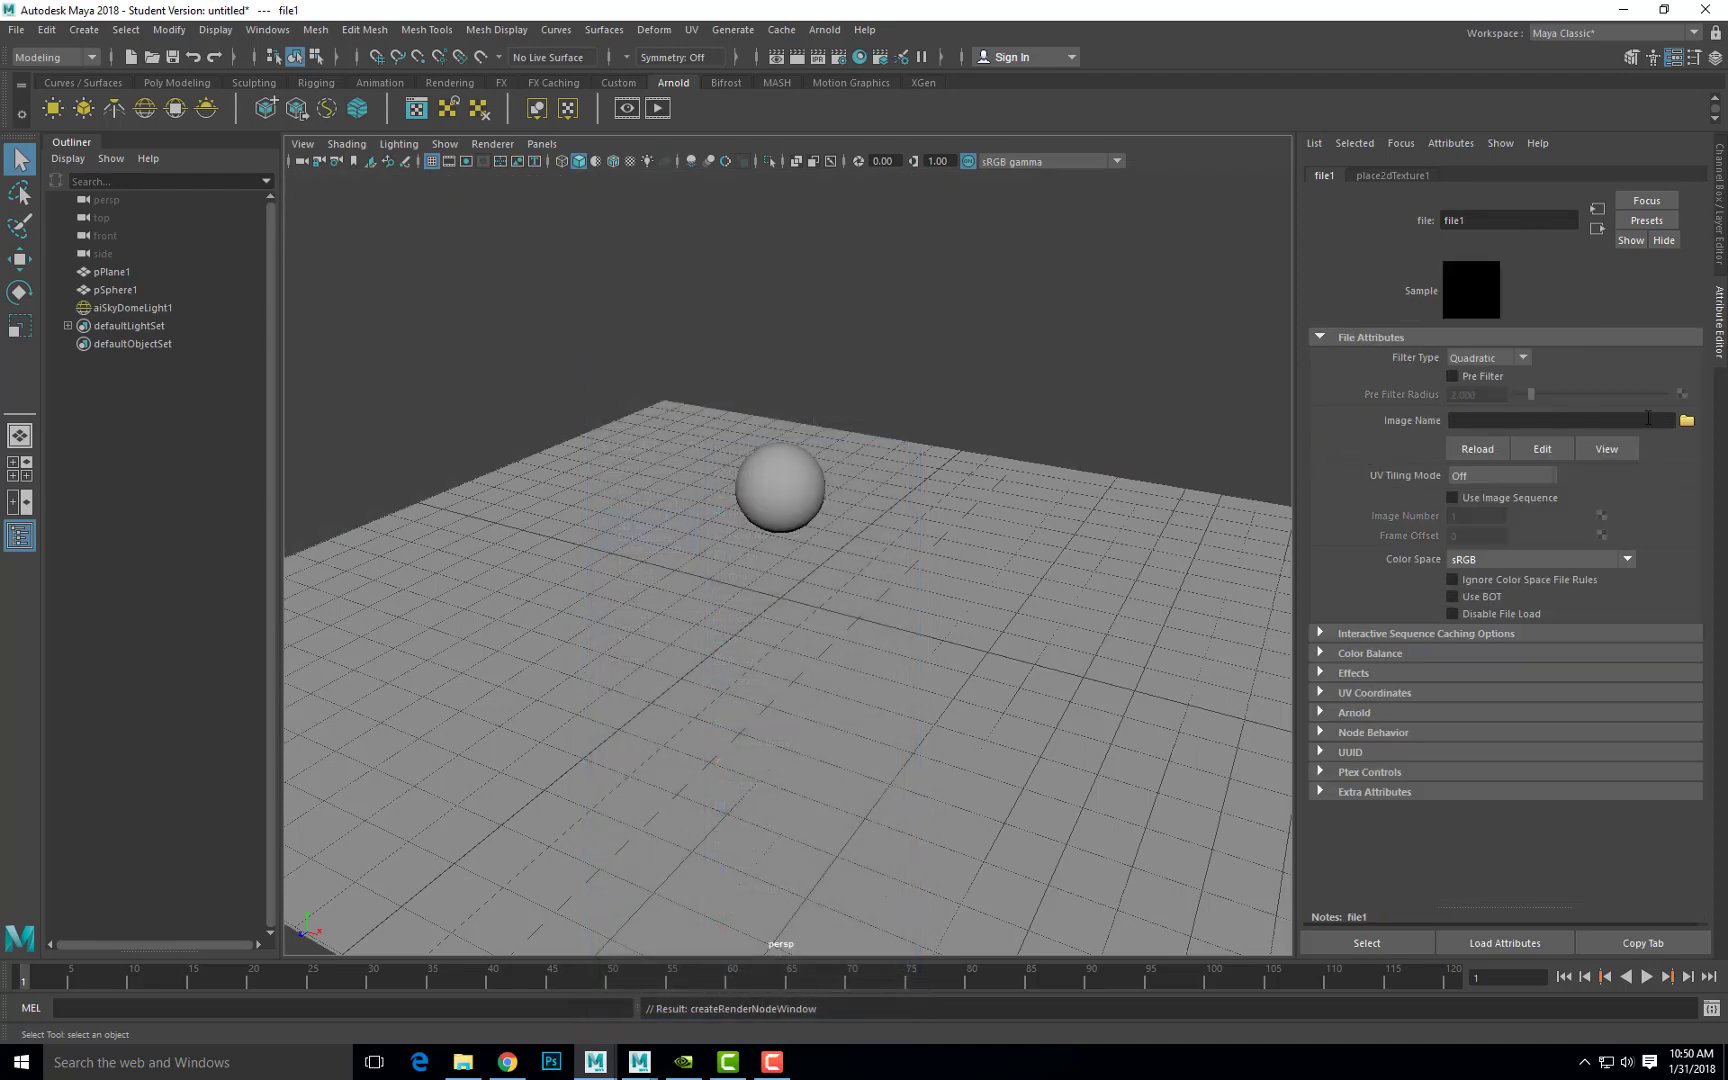
left_click(1686, 421)
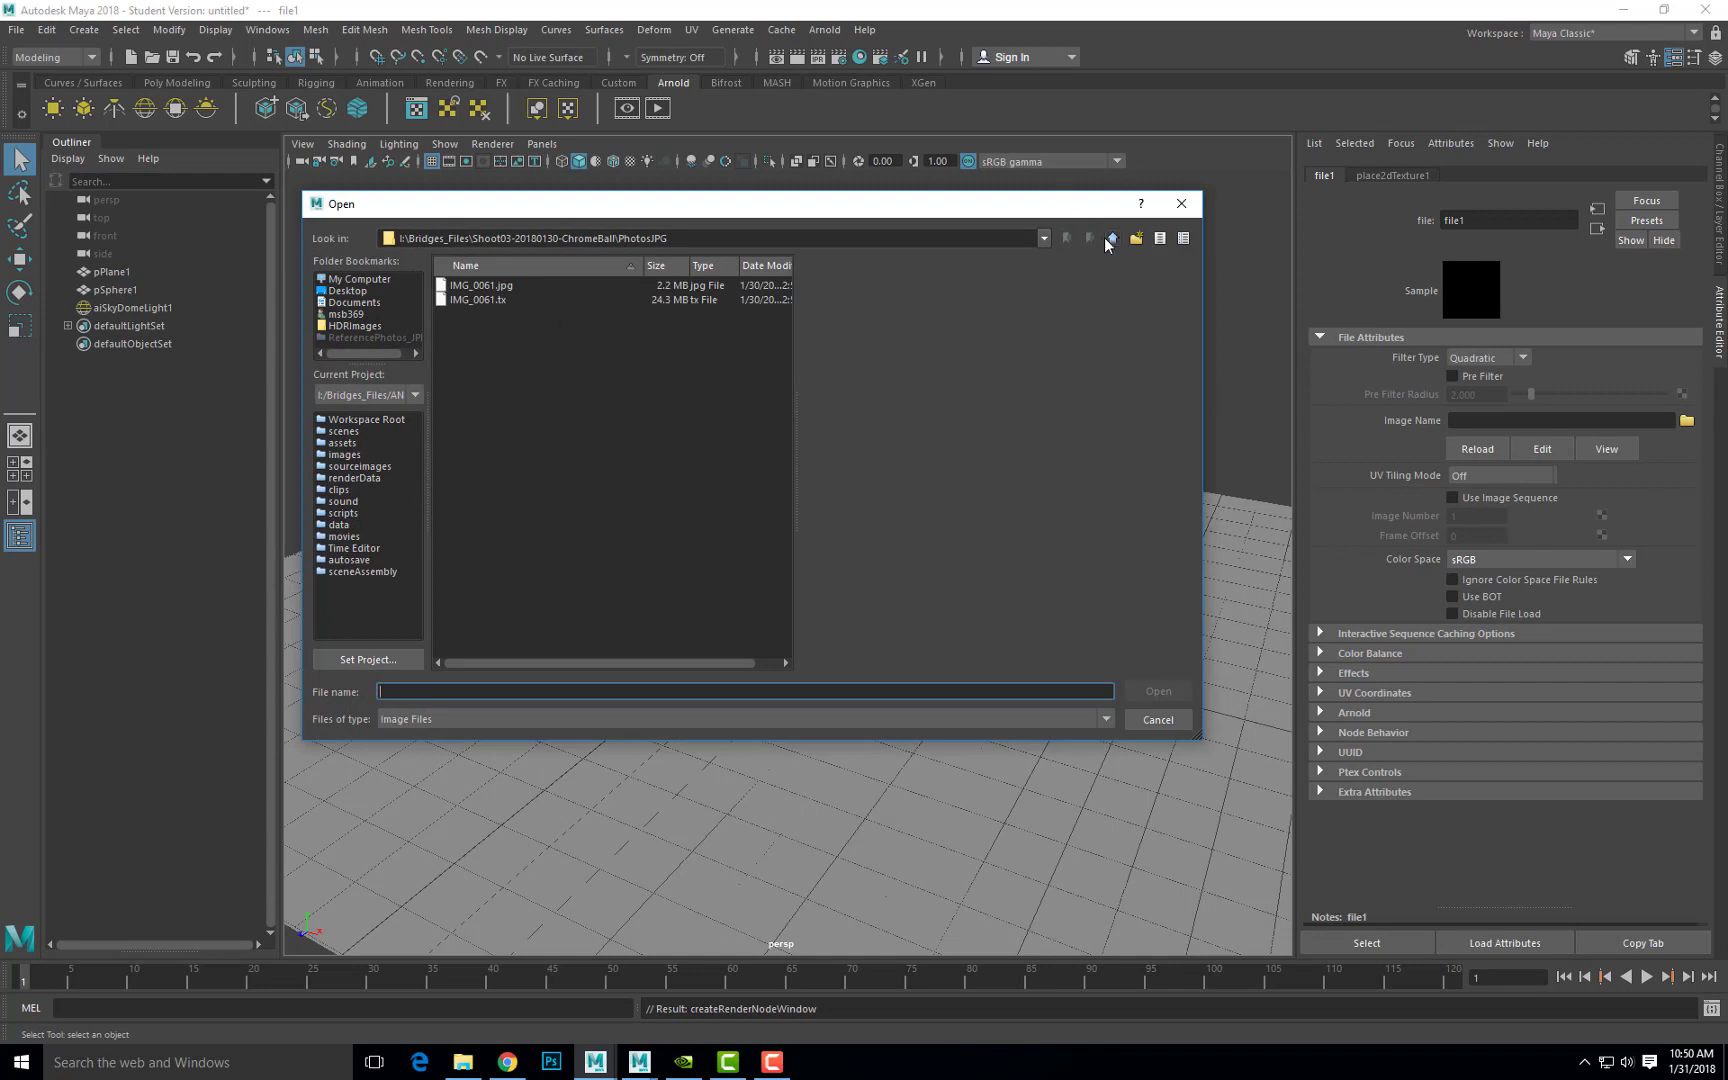
left_click(1112, 239)
left_click(465, 287)
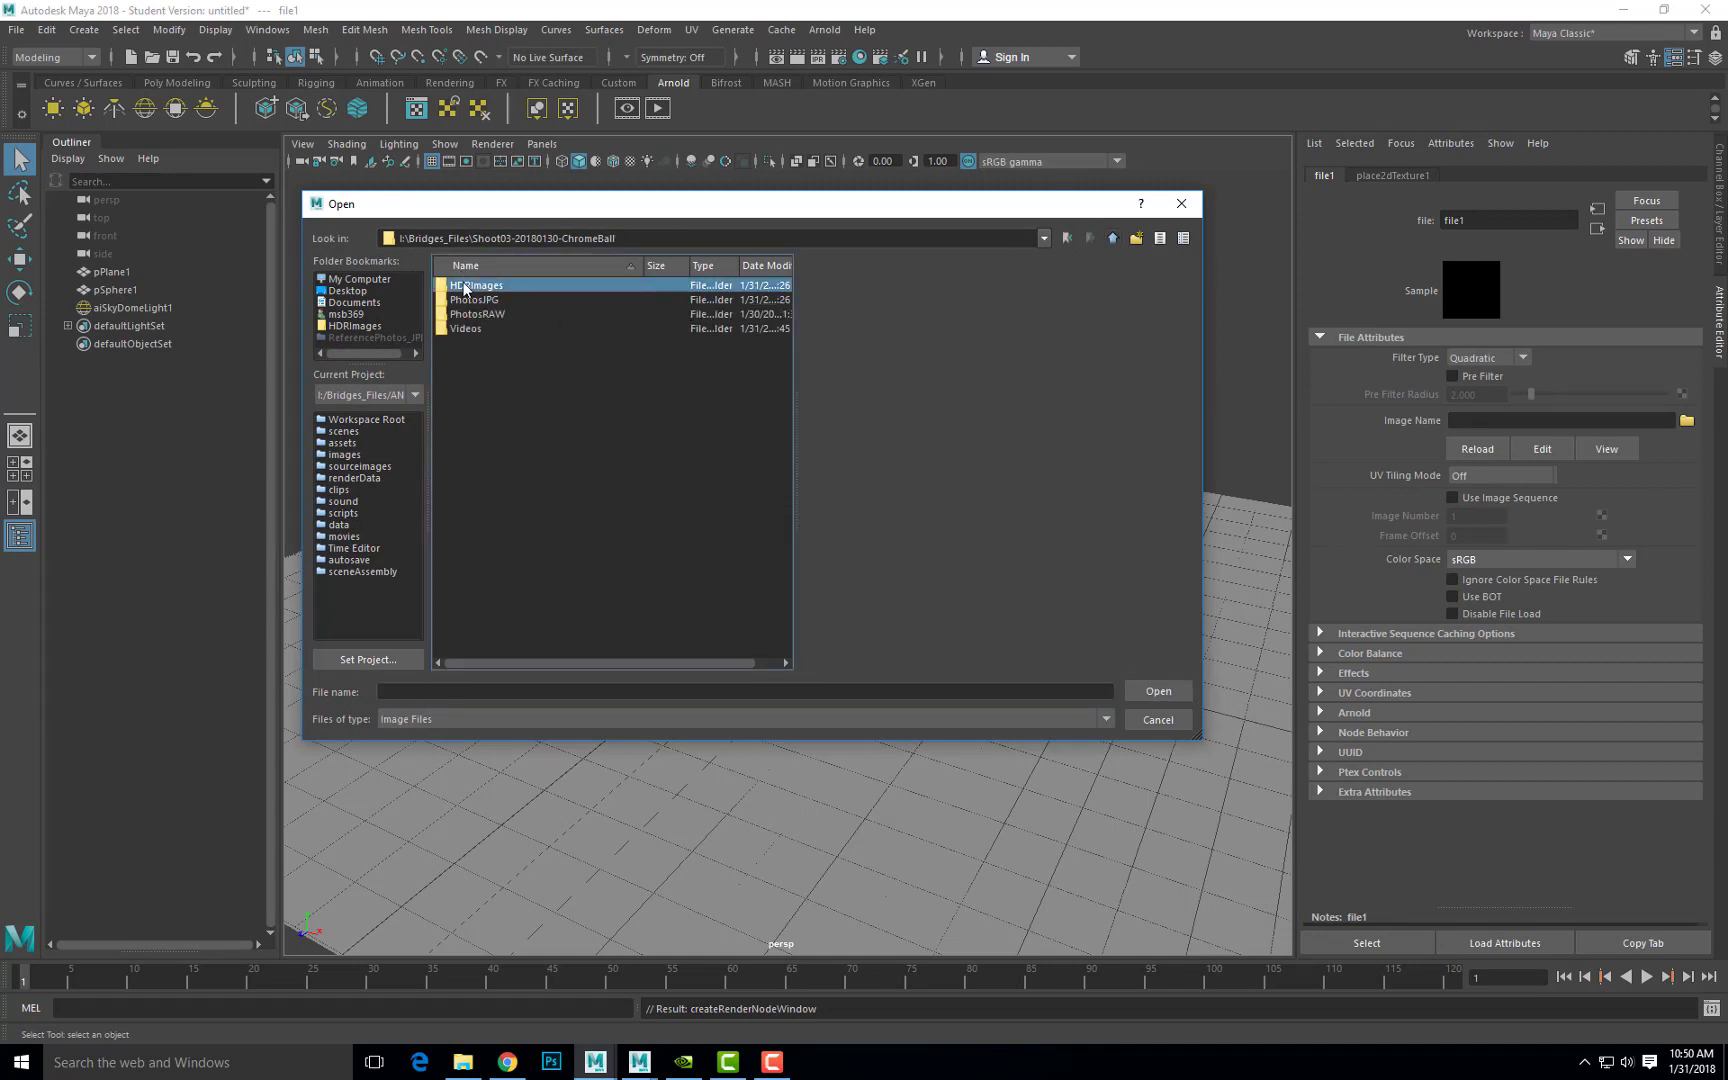
double_click(465, 287)
left_click(591, 327)
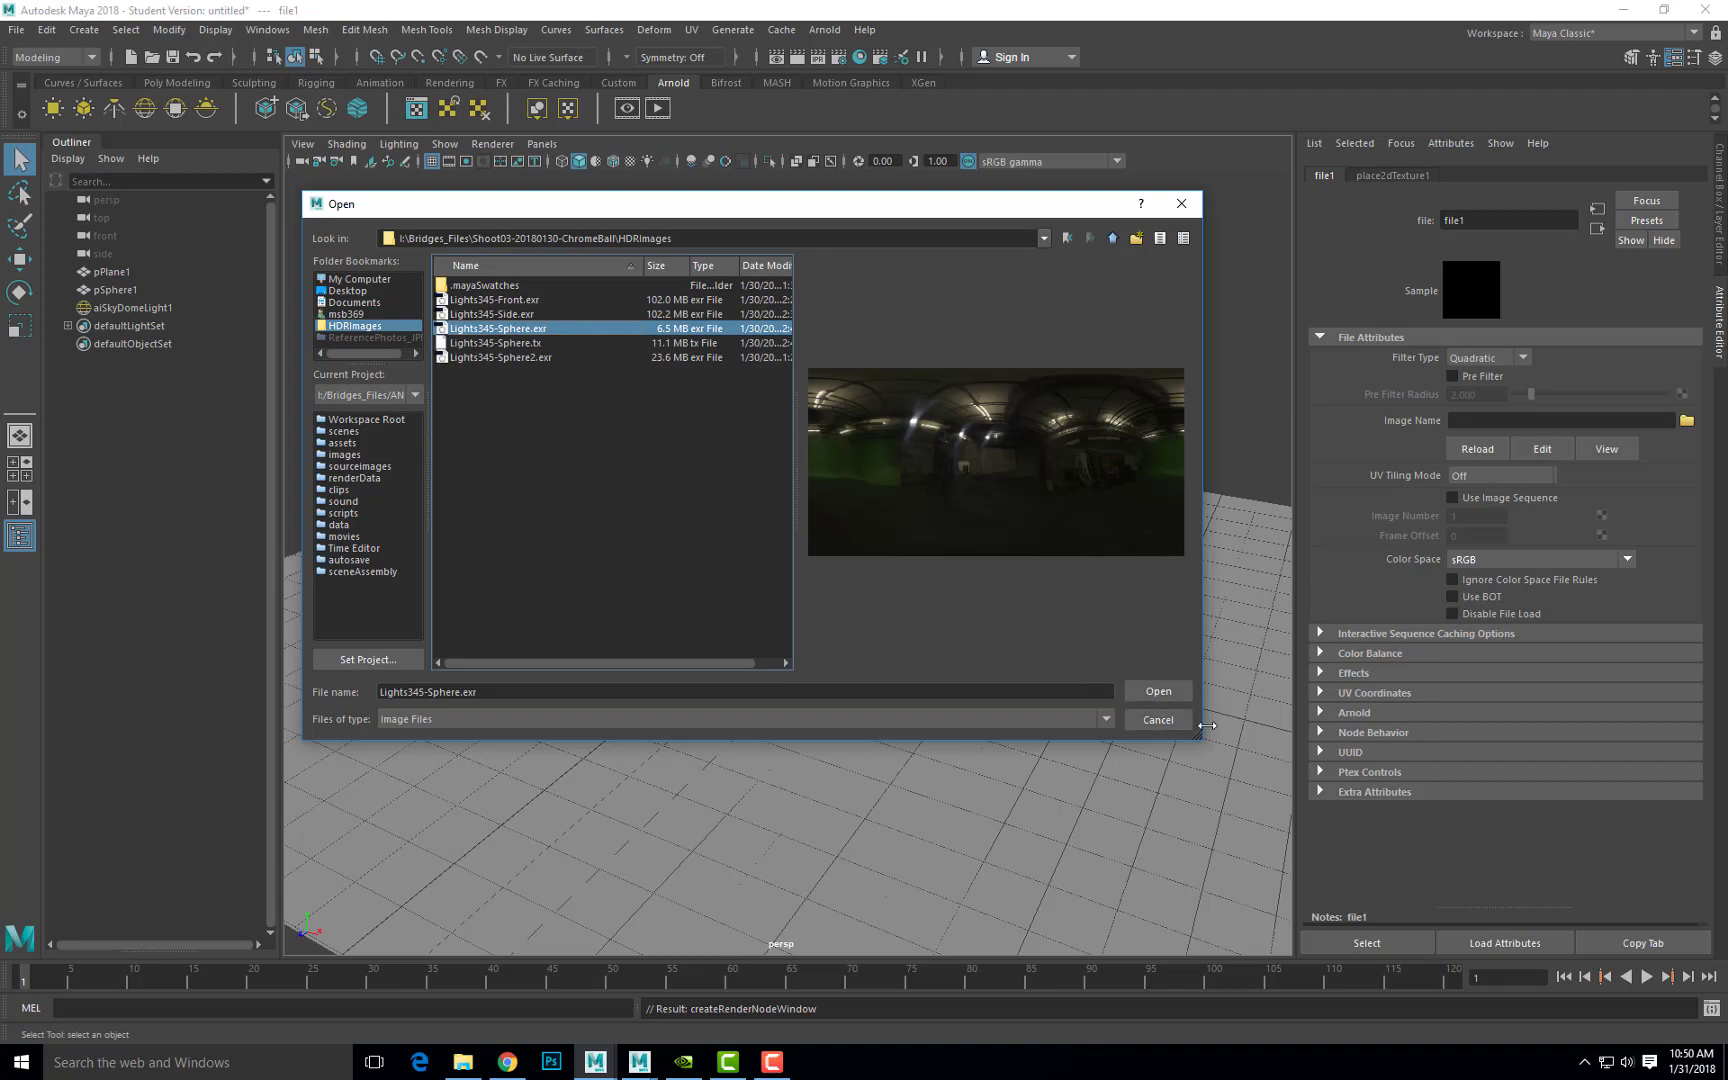
left_click(1158, 691)
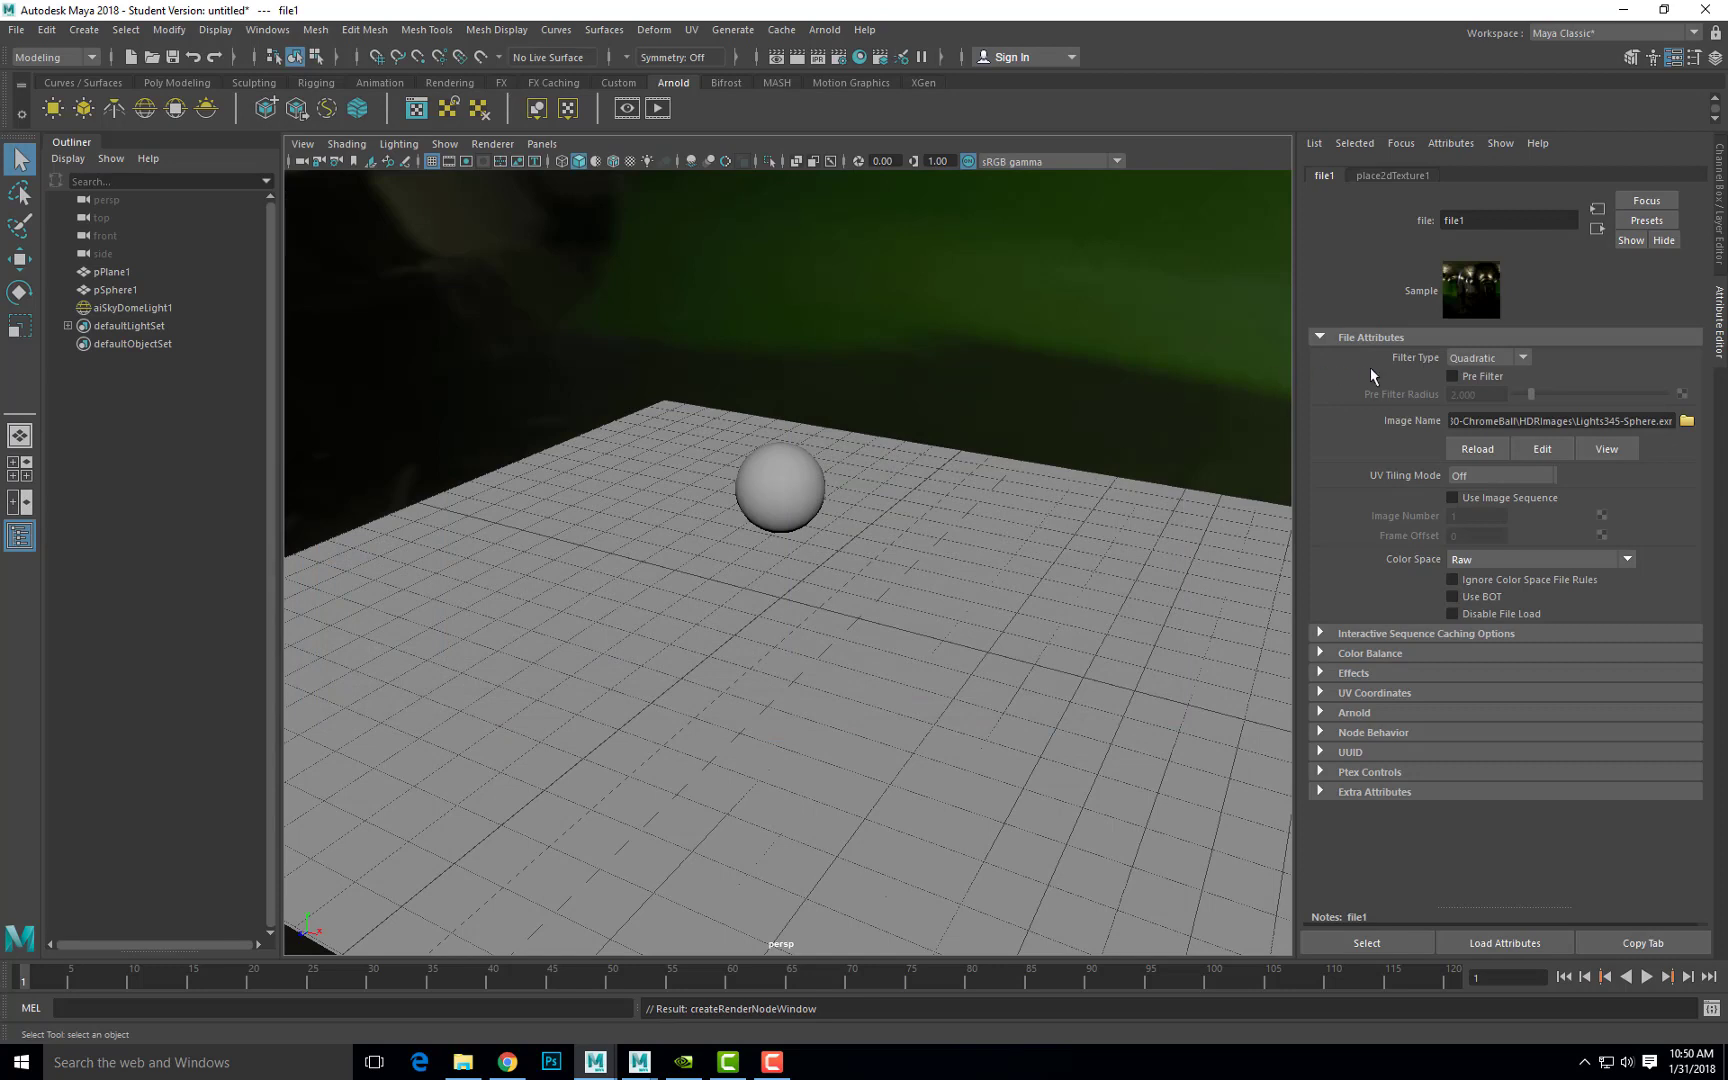
- Set file1's Filter Type to Off and view the dome from outside
left_click(1490, 358)
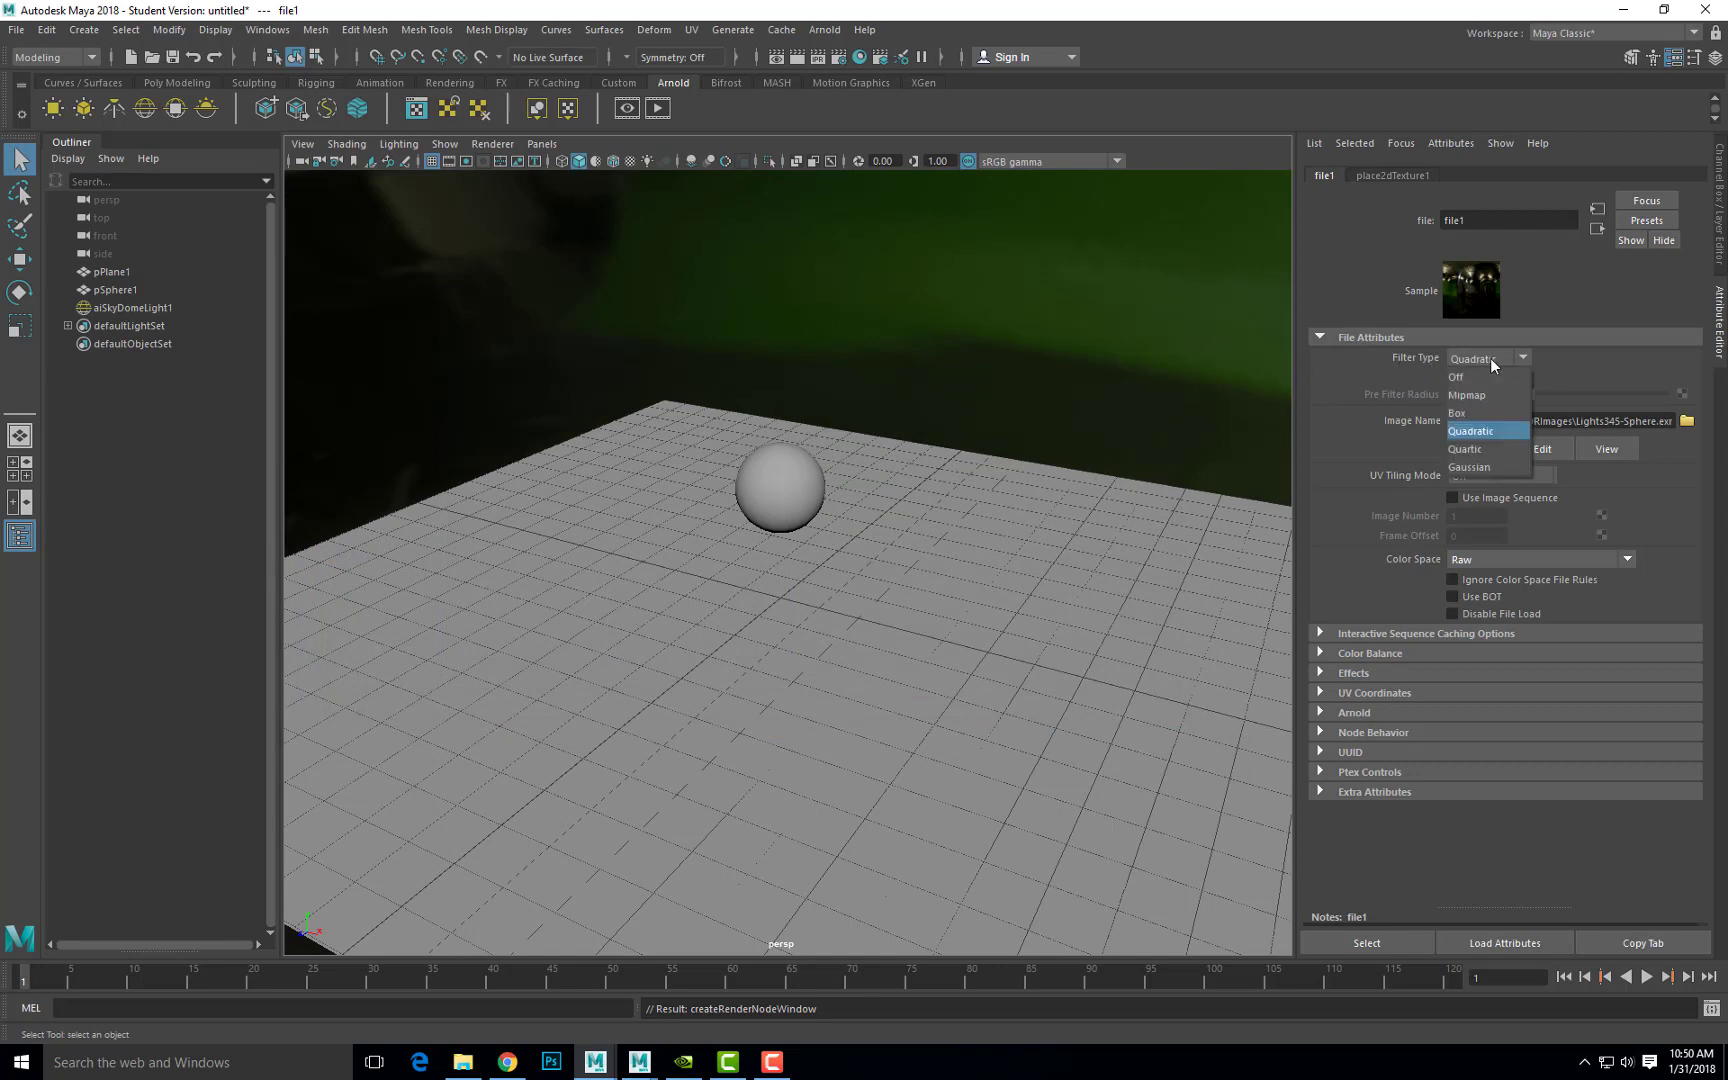
left_click(1490, 371)
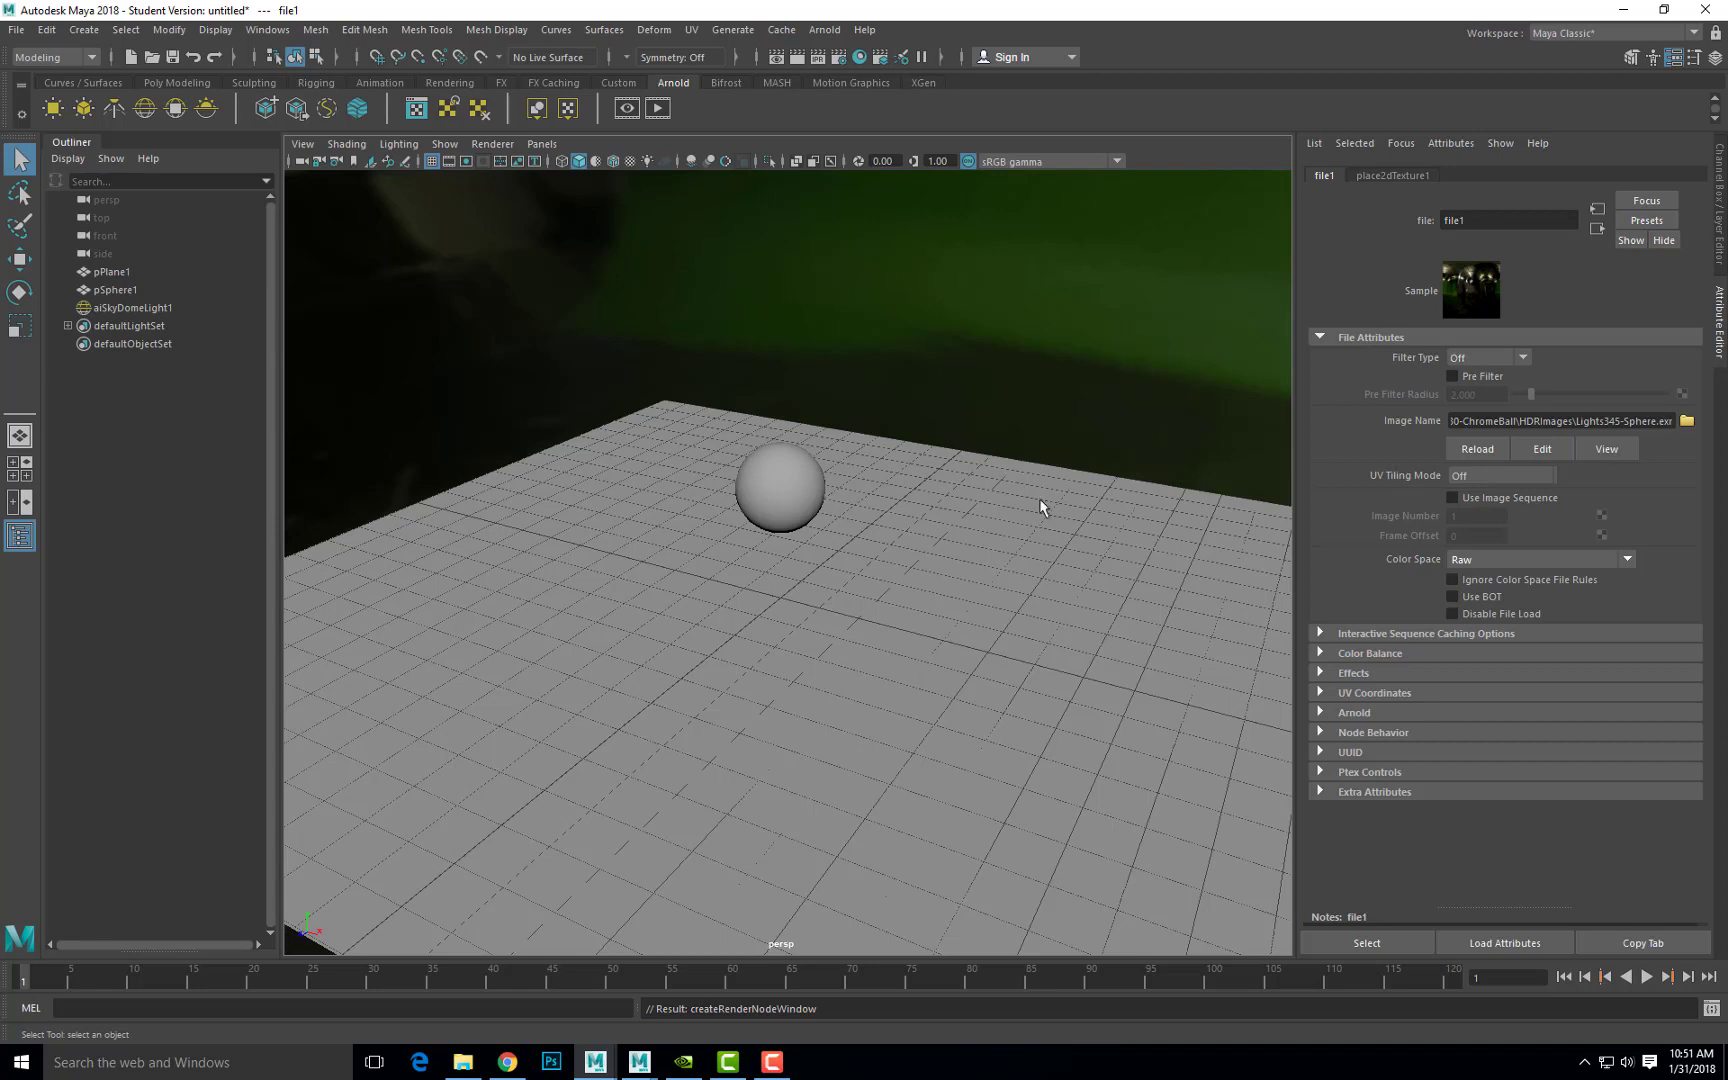
scroll(1040, 498, "down", 10)
scroll(993, 546, "down", 10)
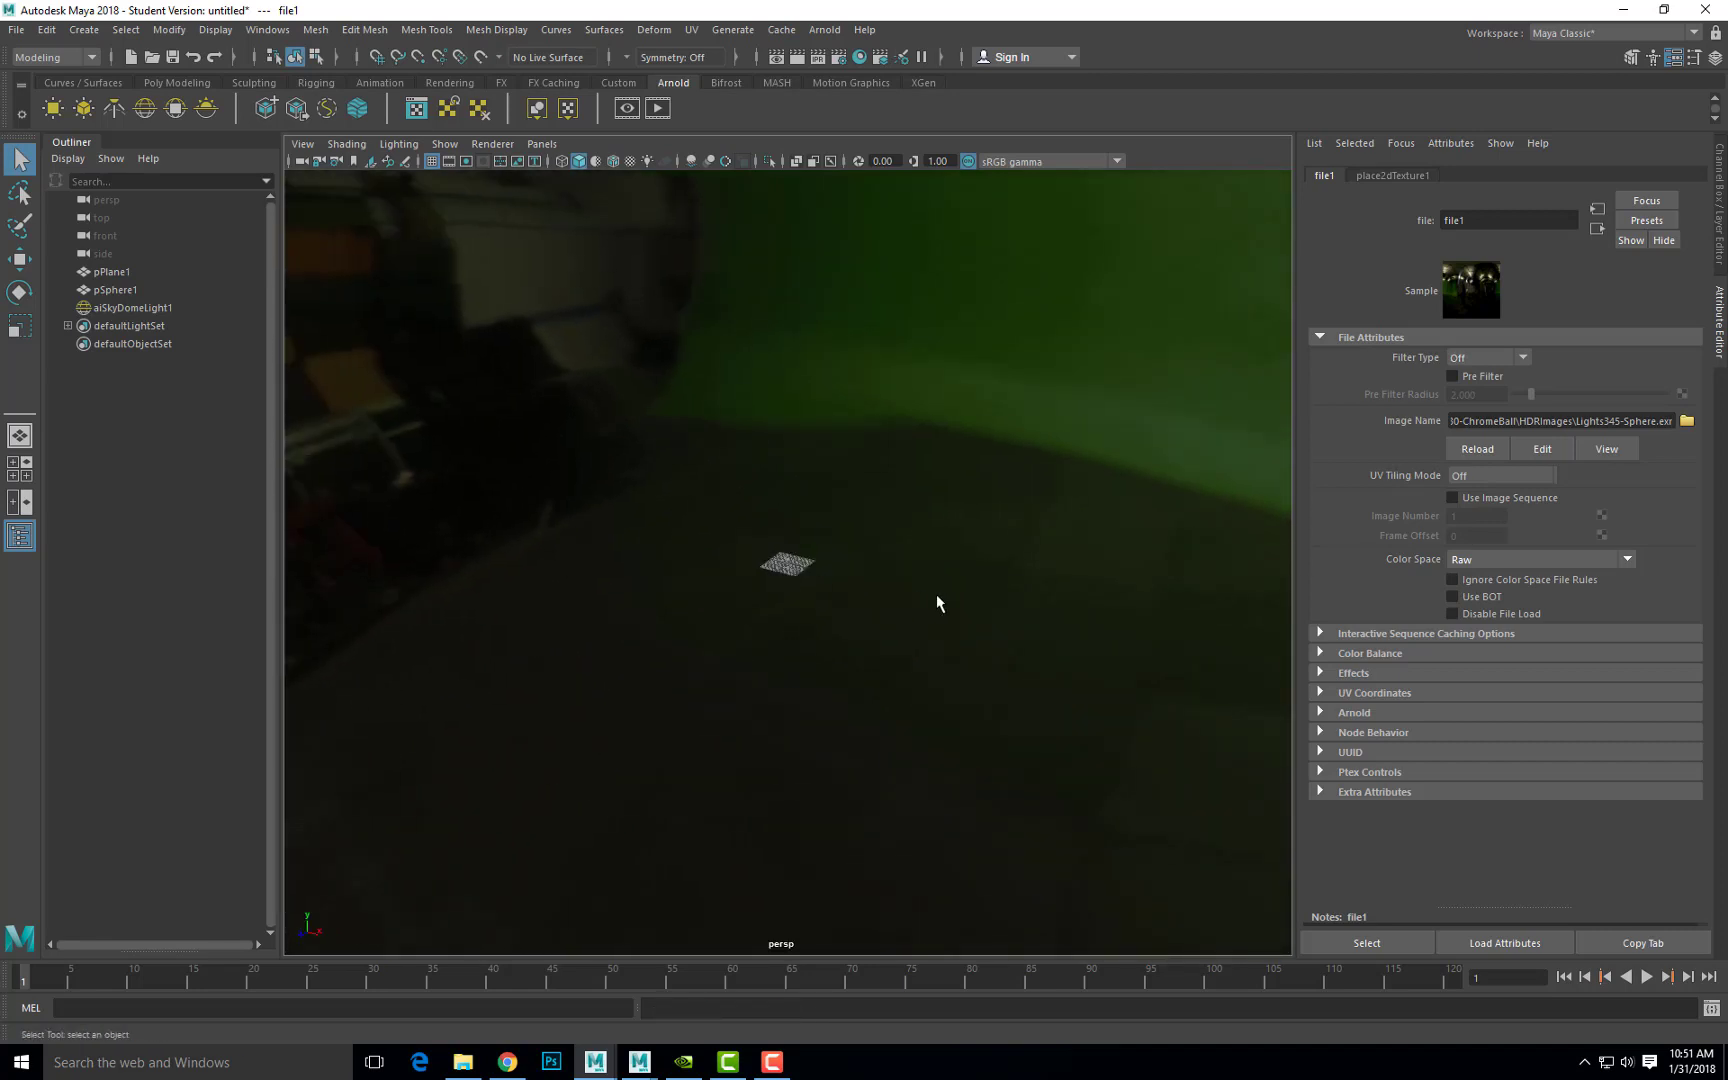
scroll(802, 579, "down", 5)
left_click_drag(802, 579, 735, 525, "alt")
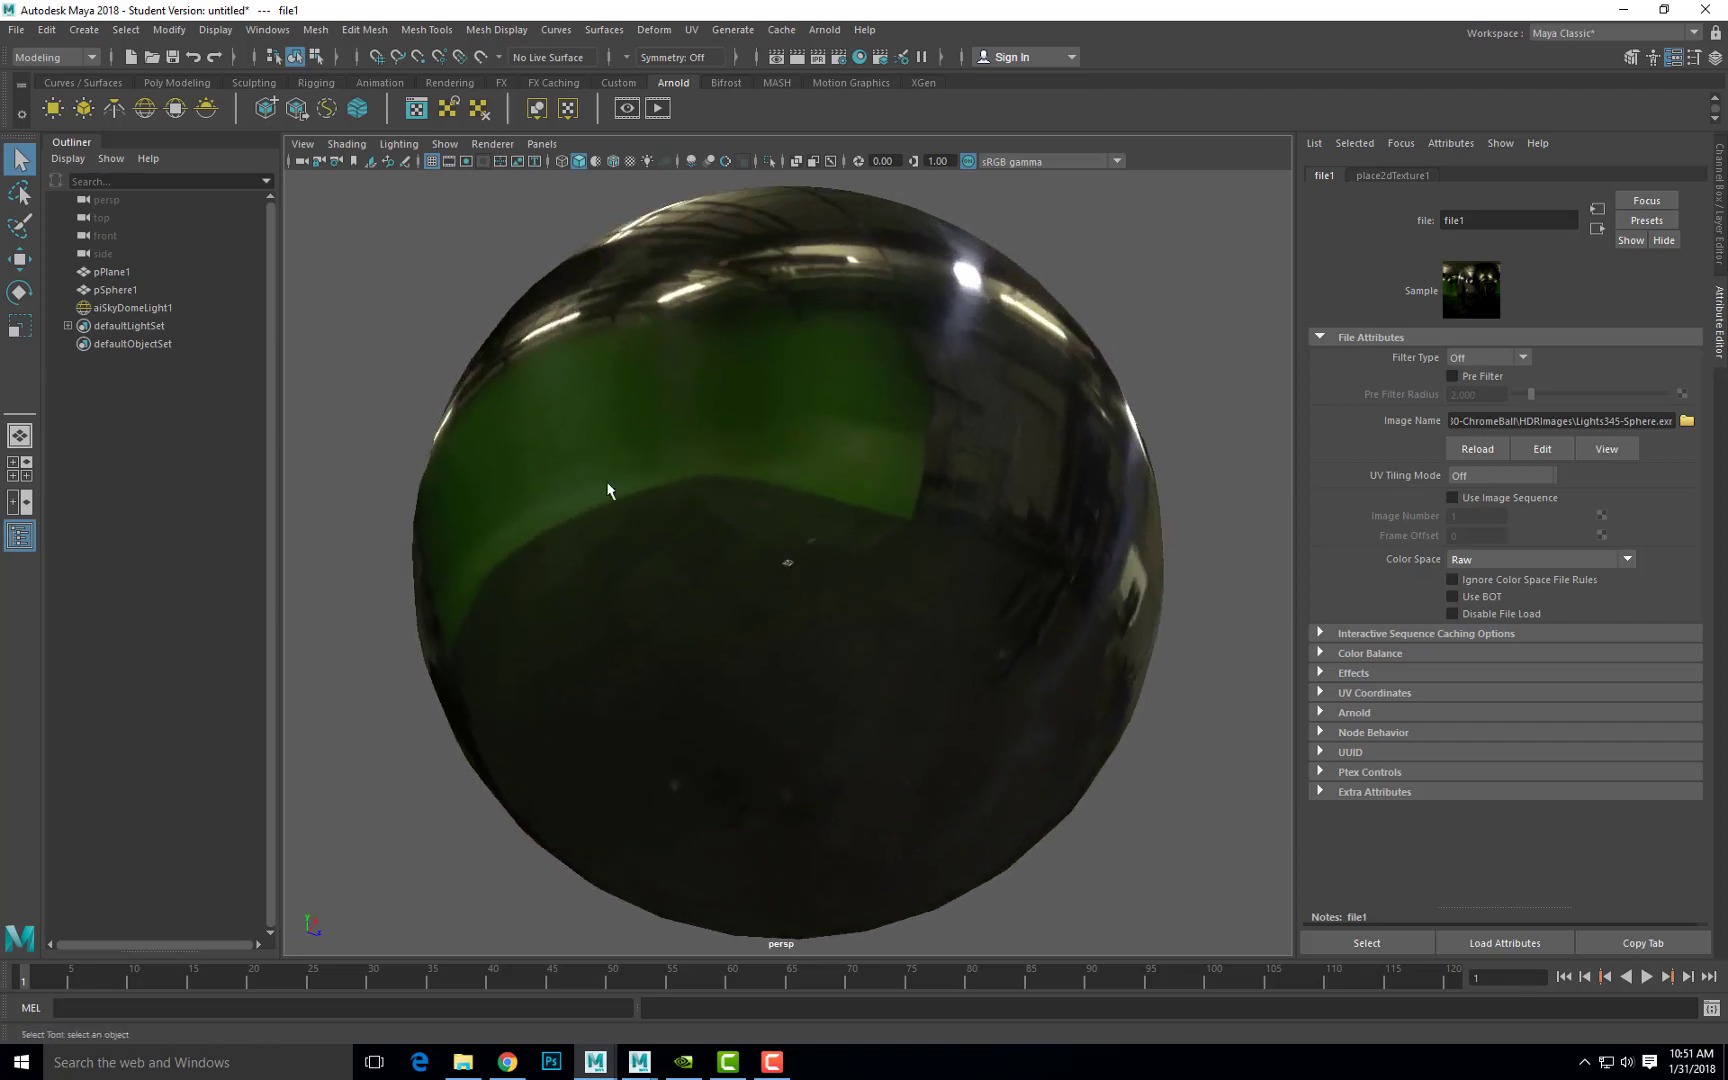
- Bring the camera back down near the sphere and open the Render View
scroll(760, 532, "up", 6)
scroll(943, 587, "up", 4)
right_click_drag(656, 567, 894, 629, "alt")
scroll(889, 631, "up", 5)
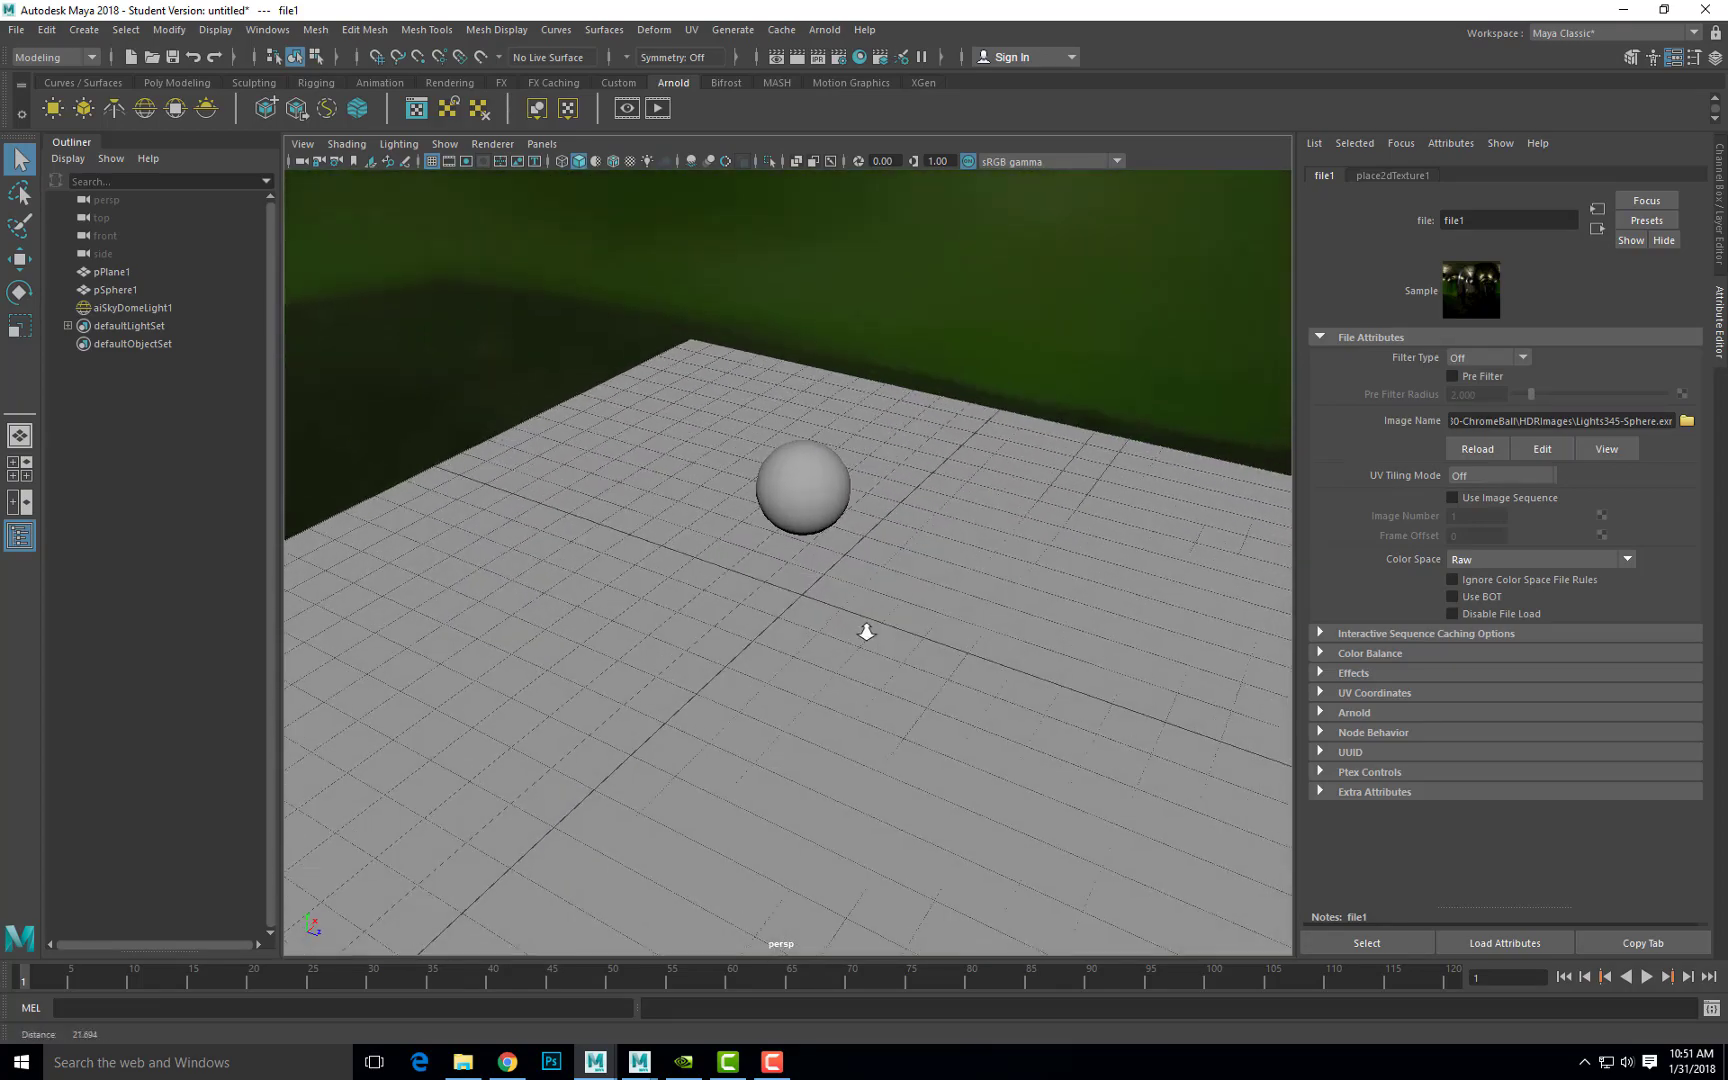
left_click(776, 57)
- Render the view, set aiSkyDomeLight1 Intensity to 10, re-render, and close the Render View
left_click(342, 116)
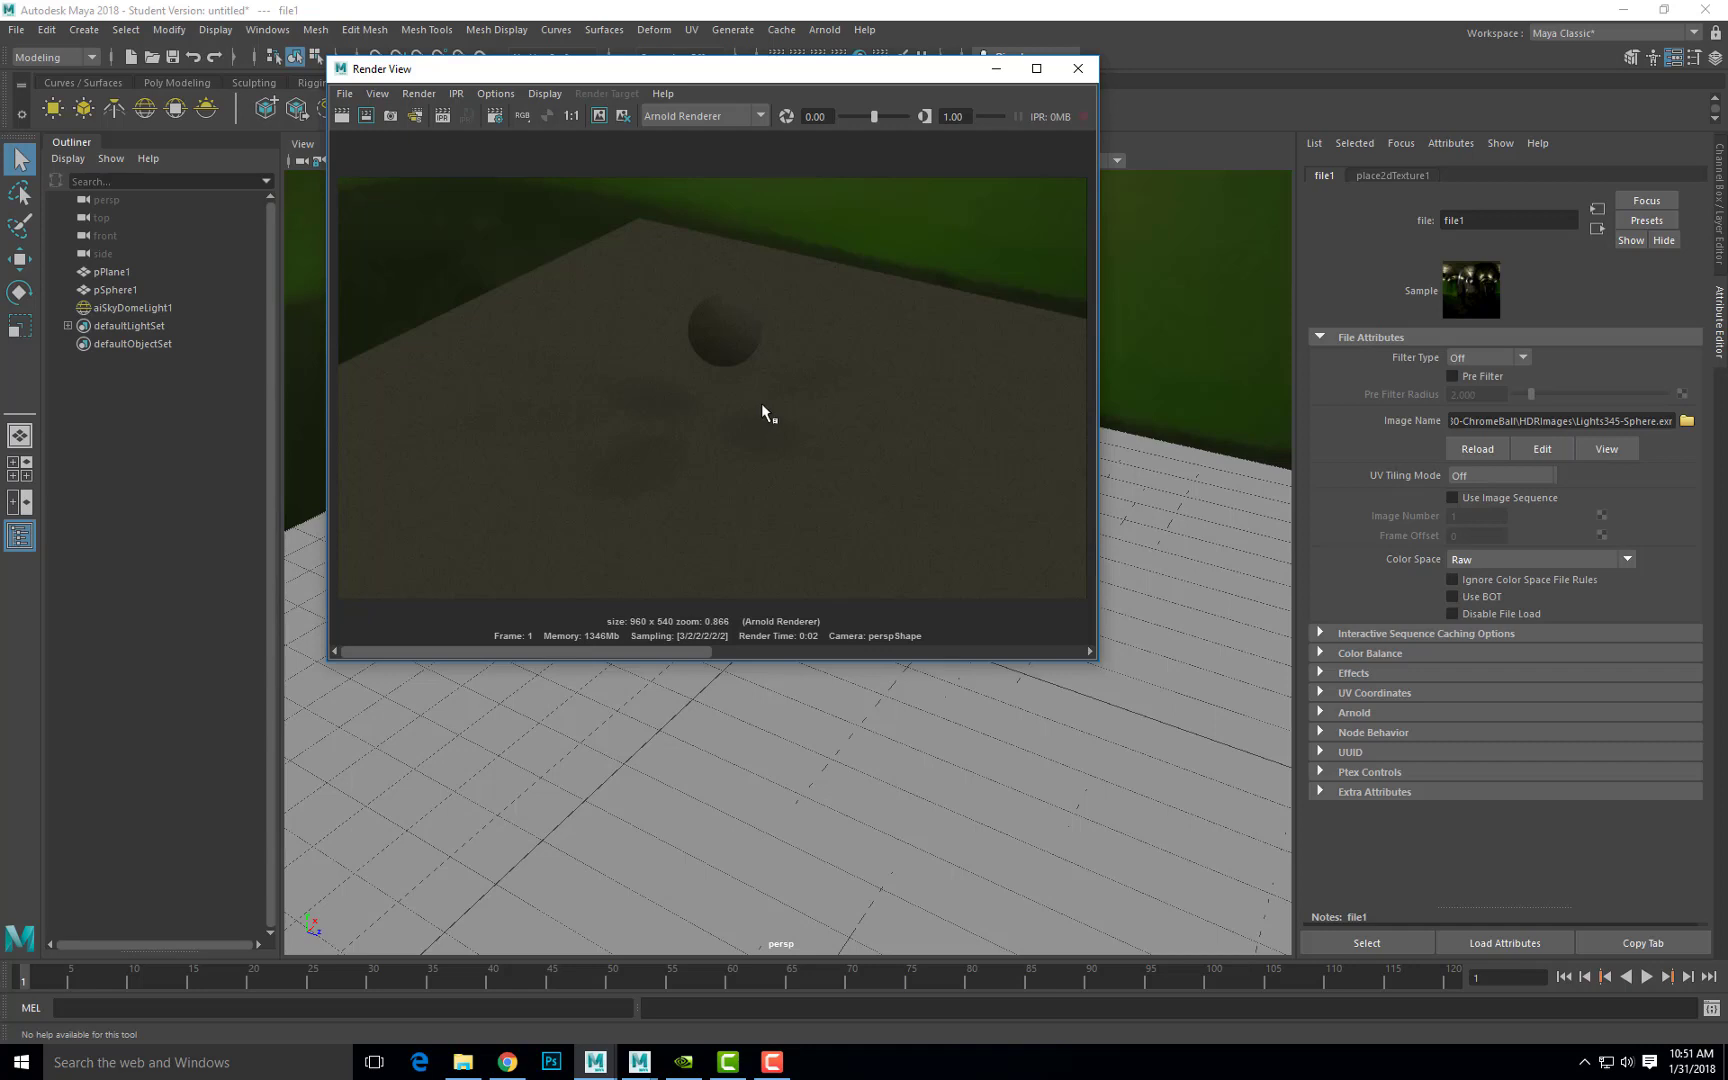
left_click(111, 312)
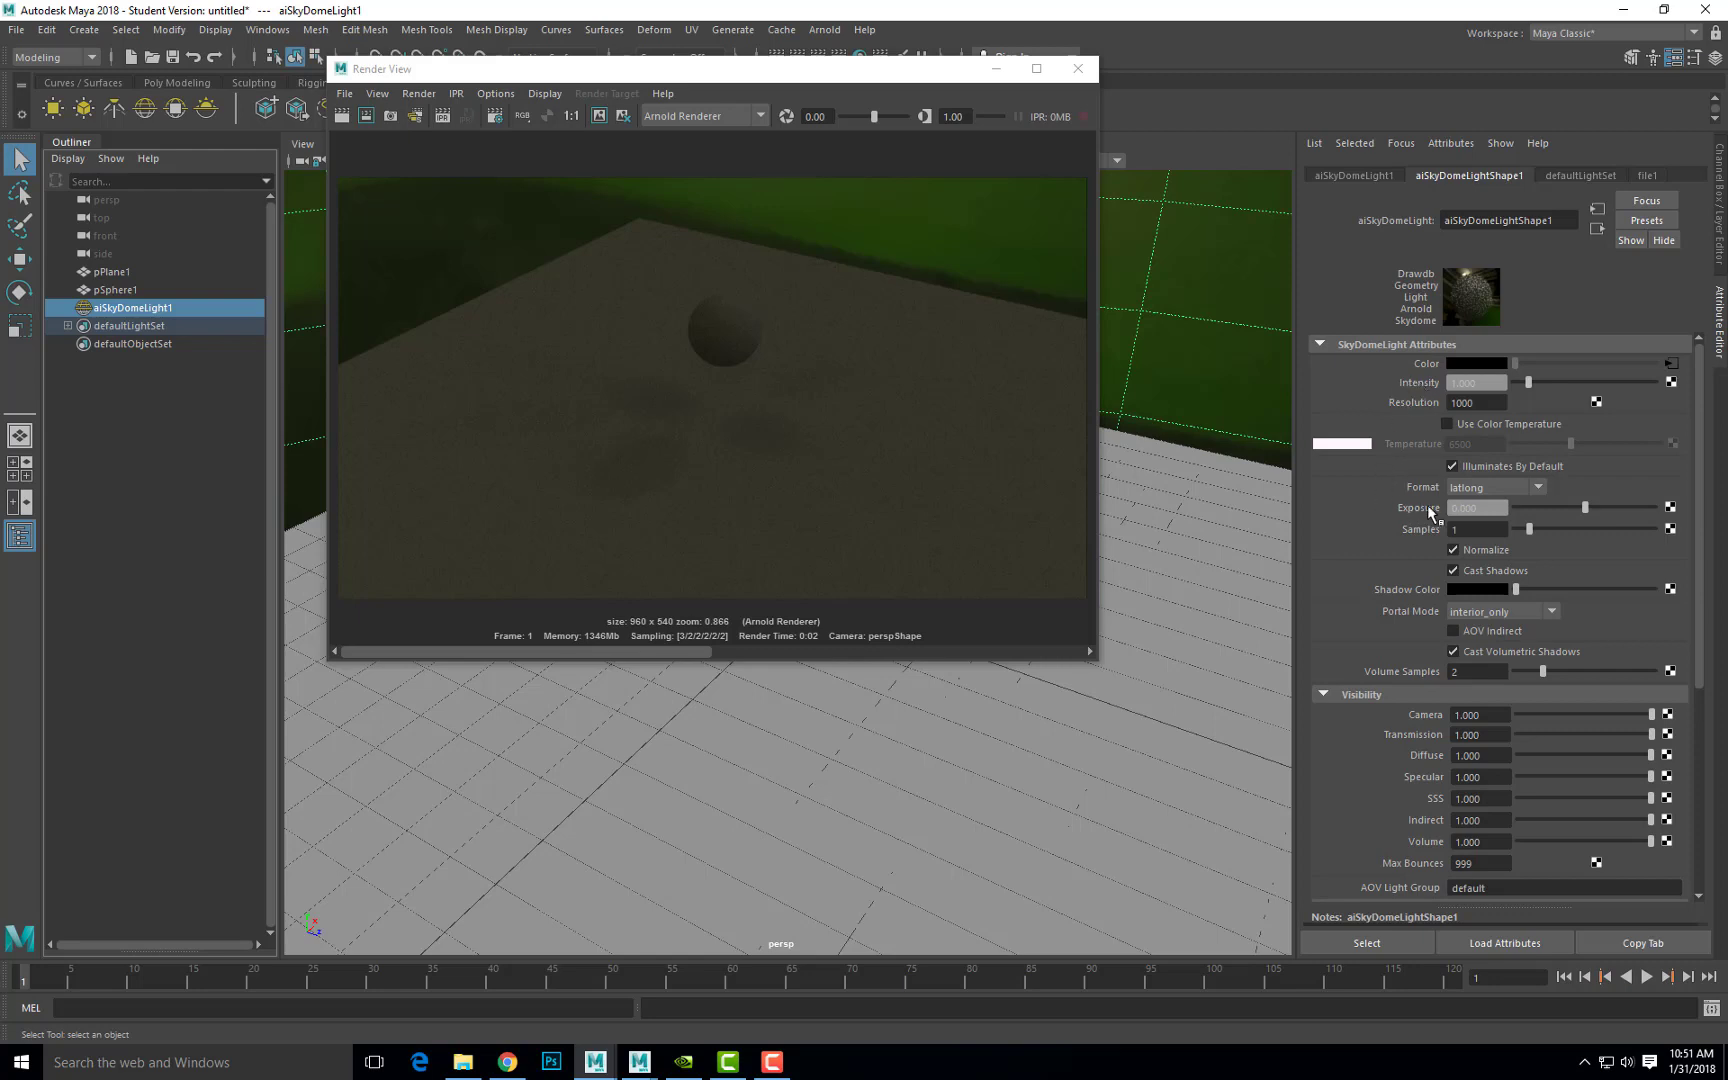
left_click(1451, 383)
type("10")
key("Return")
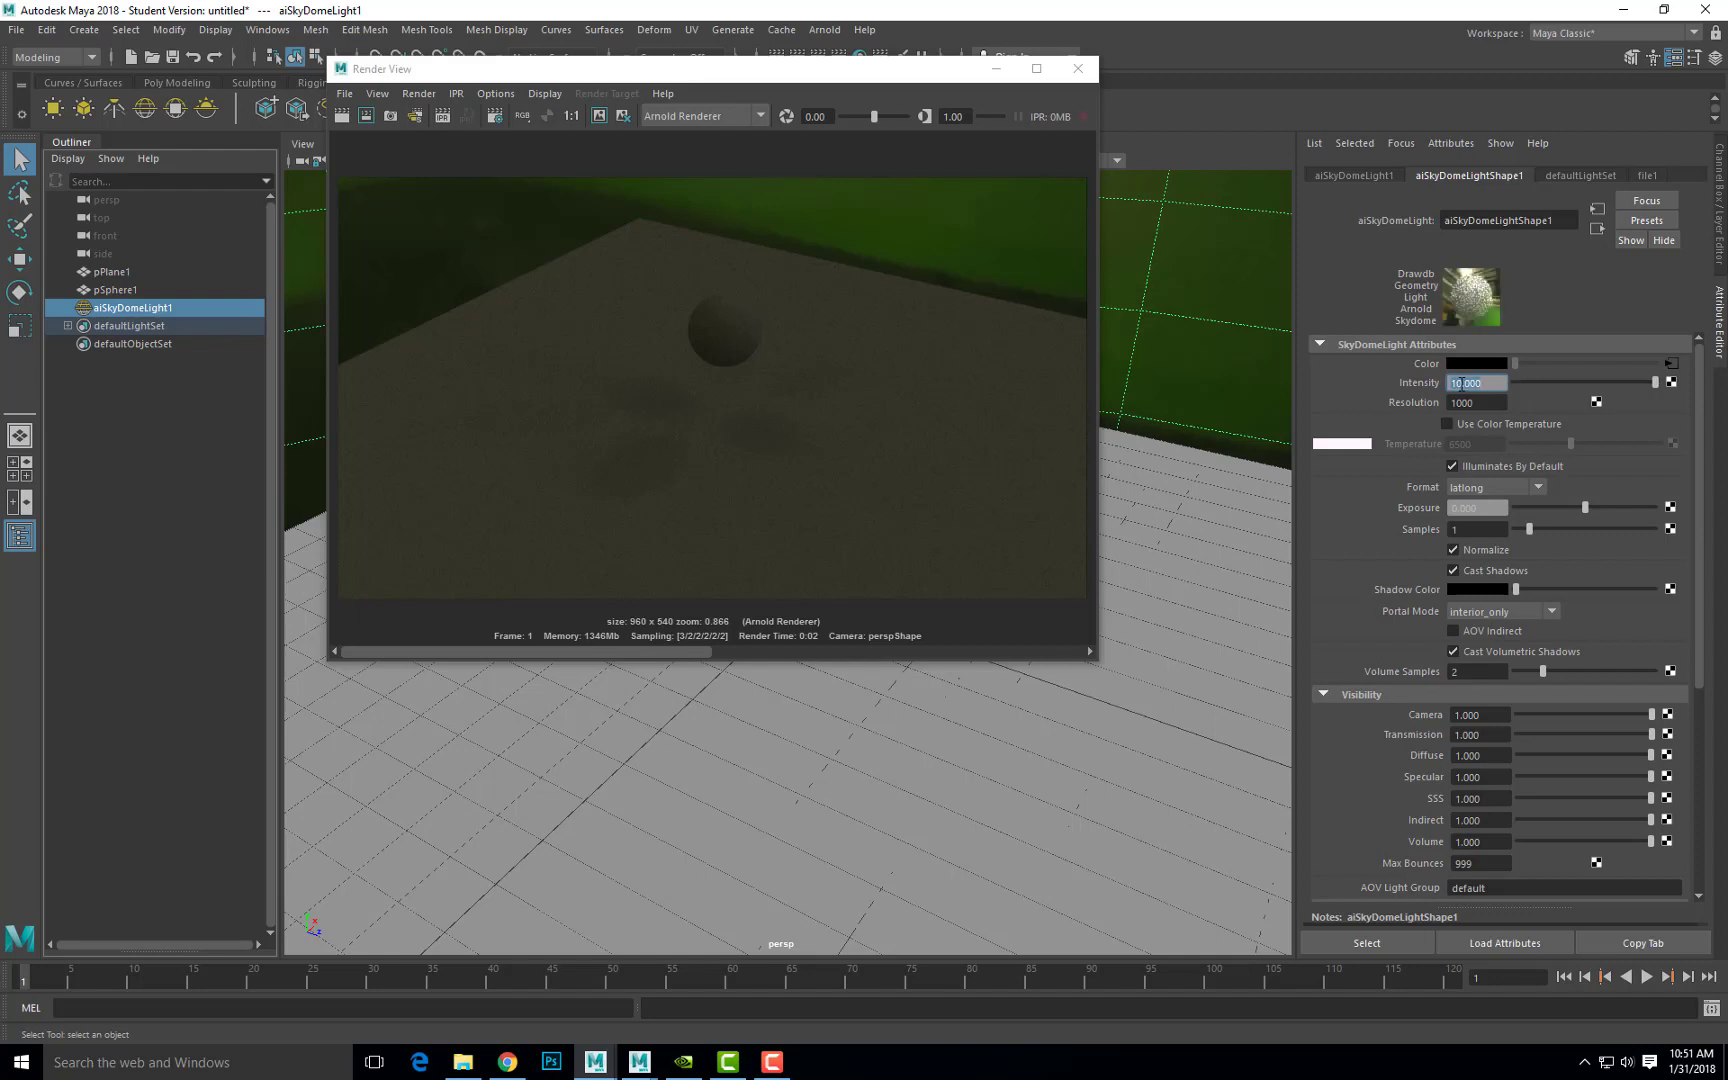
left_click(341, 116)
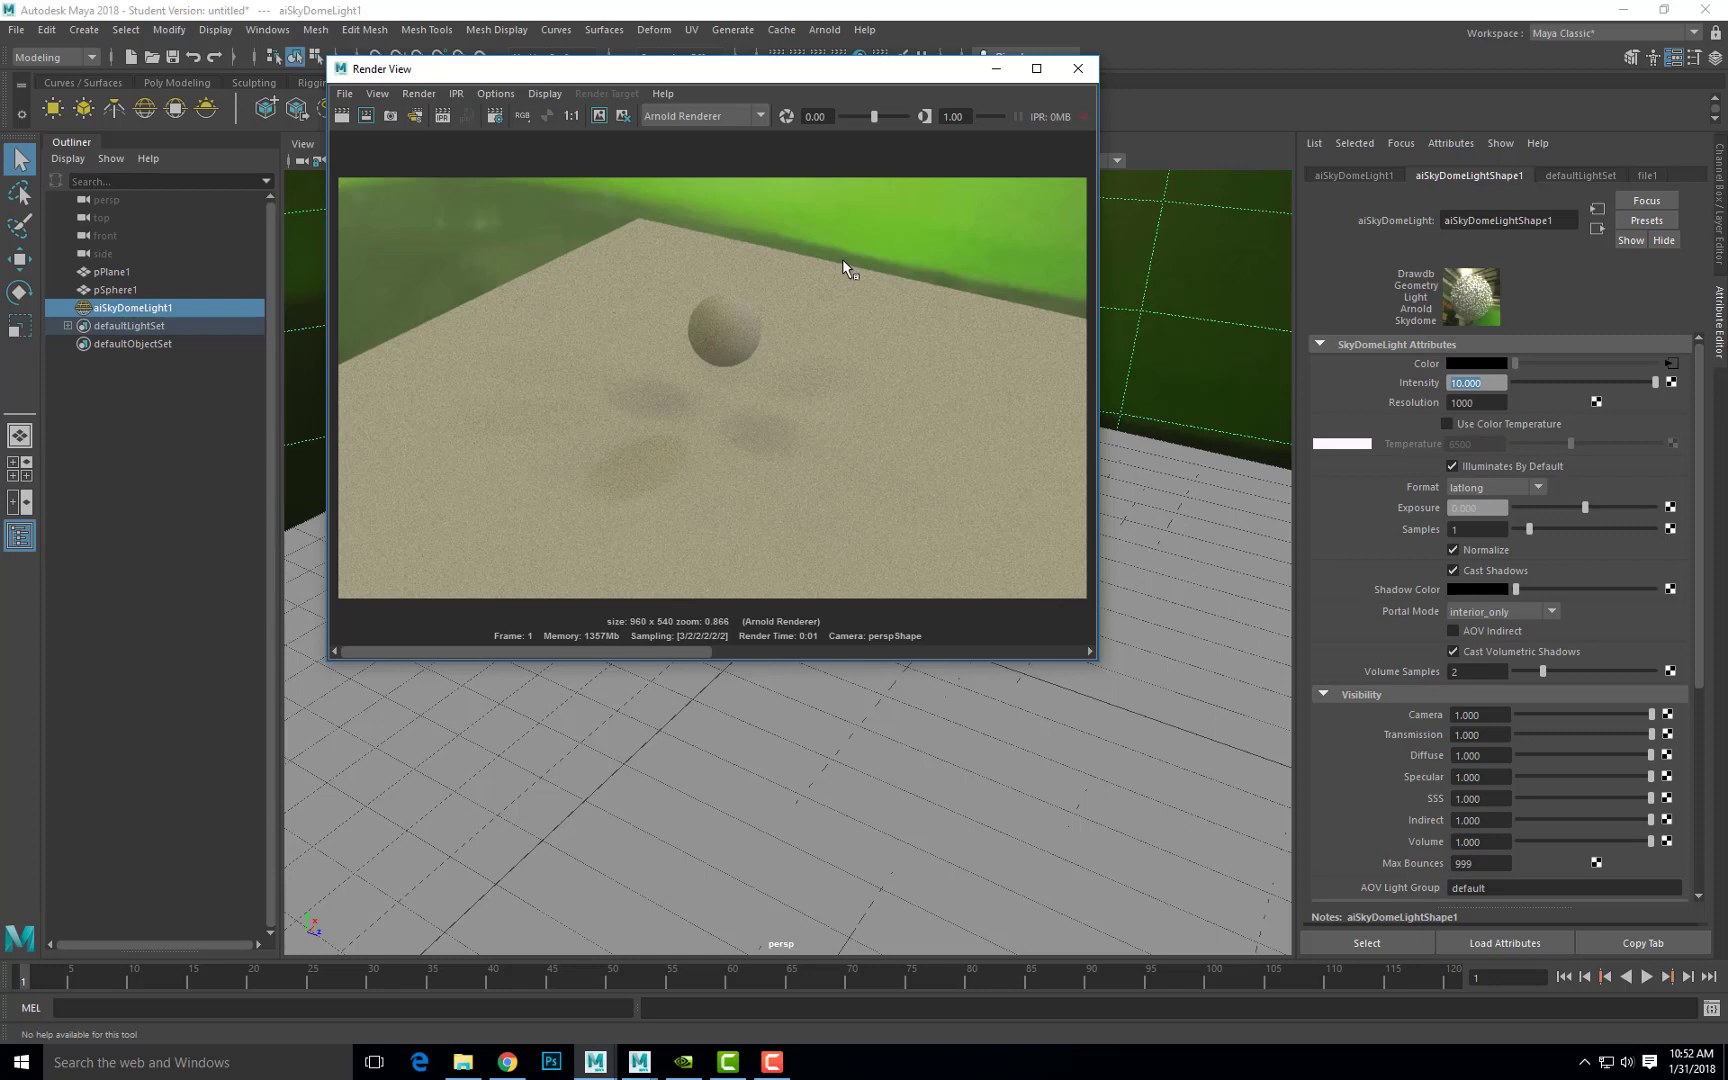
left_click(1078, 68)
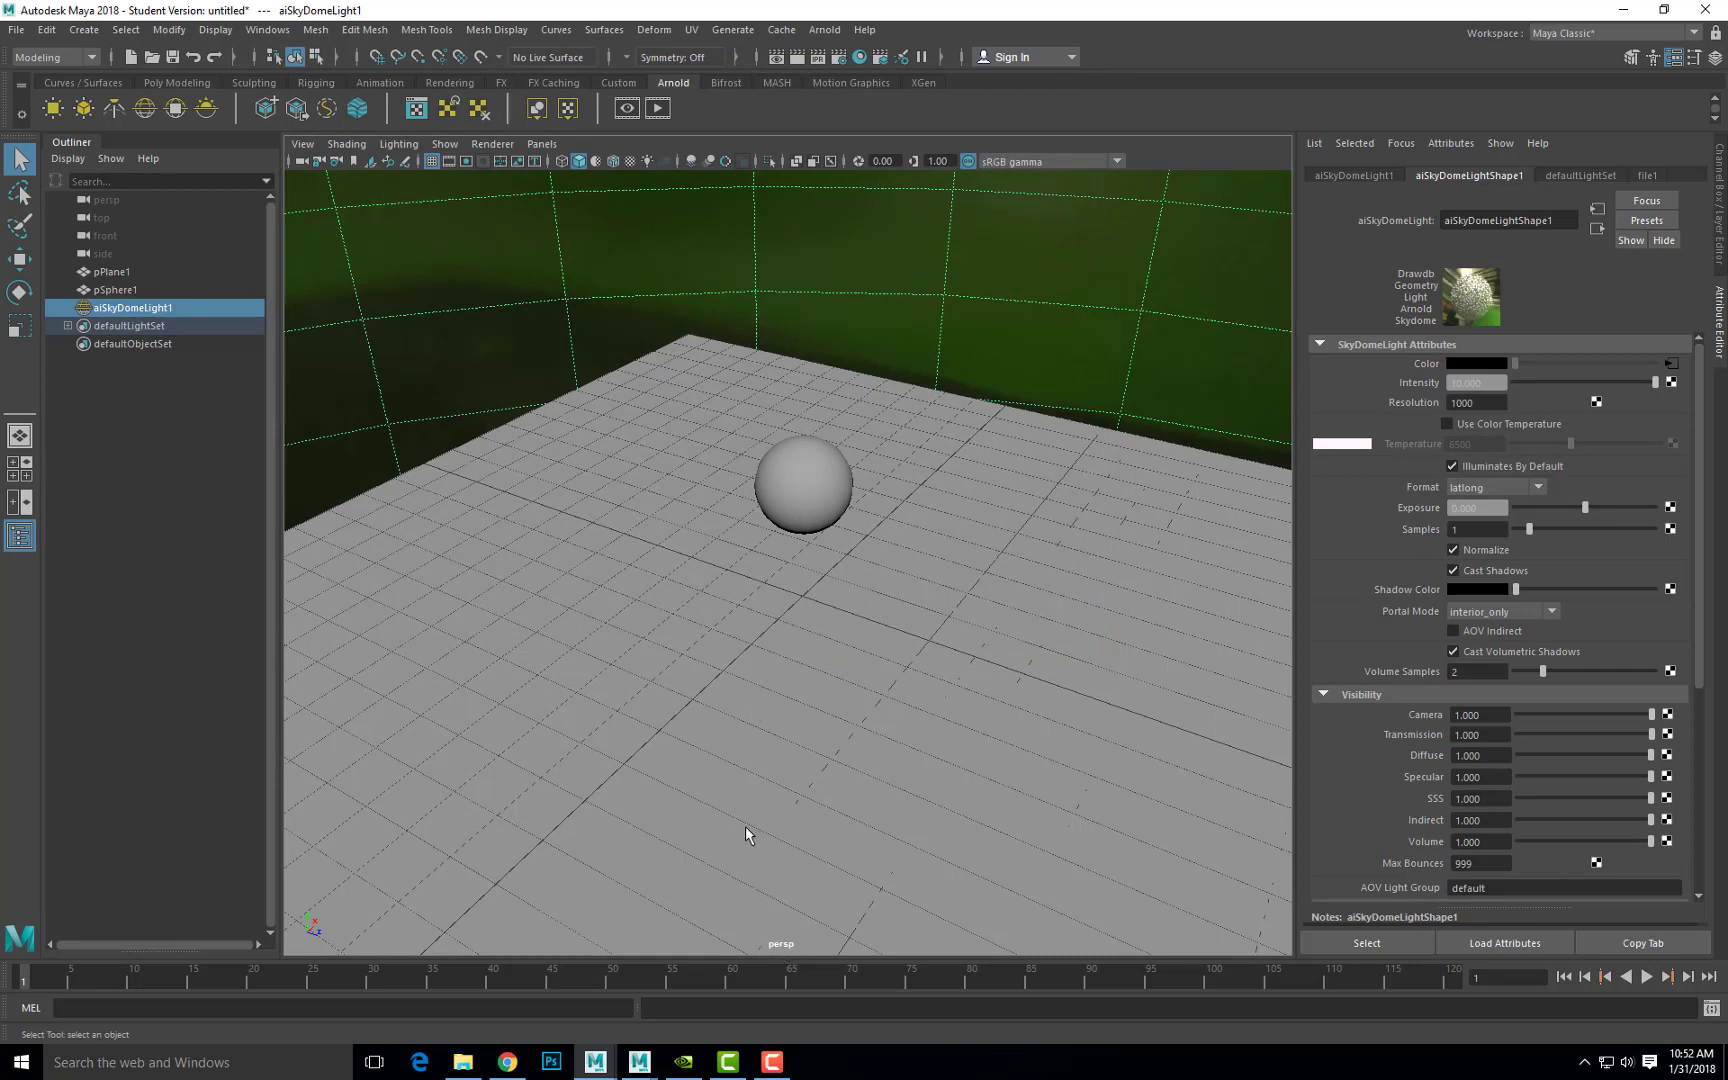
- Select the persp camera and create an Image Plane under its Environment settings
left_click(109, 200)
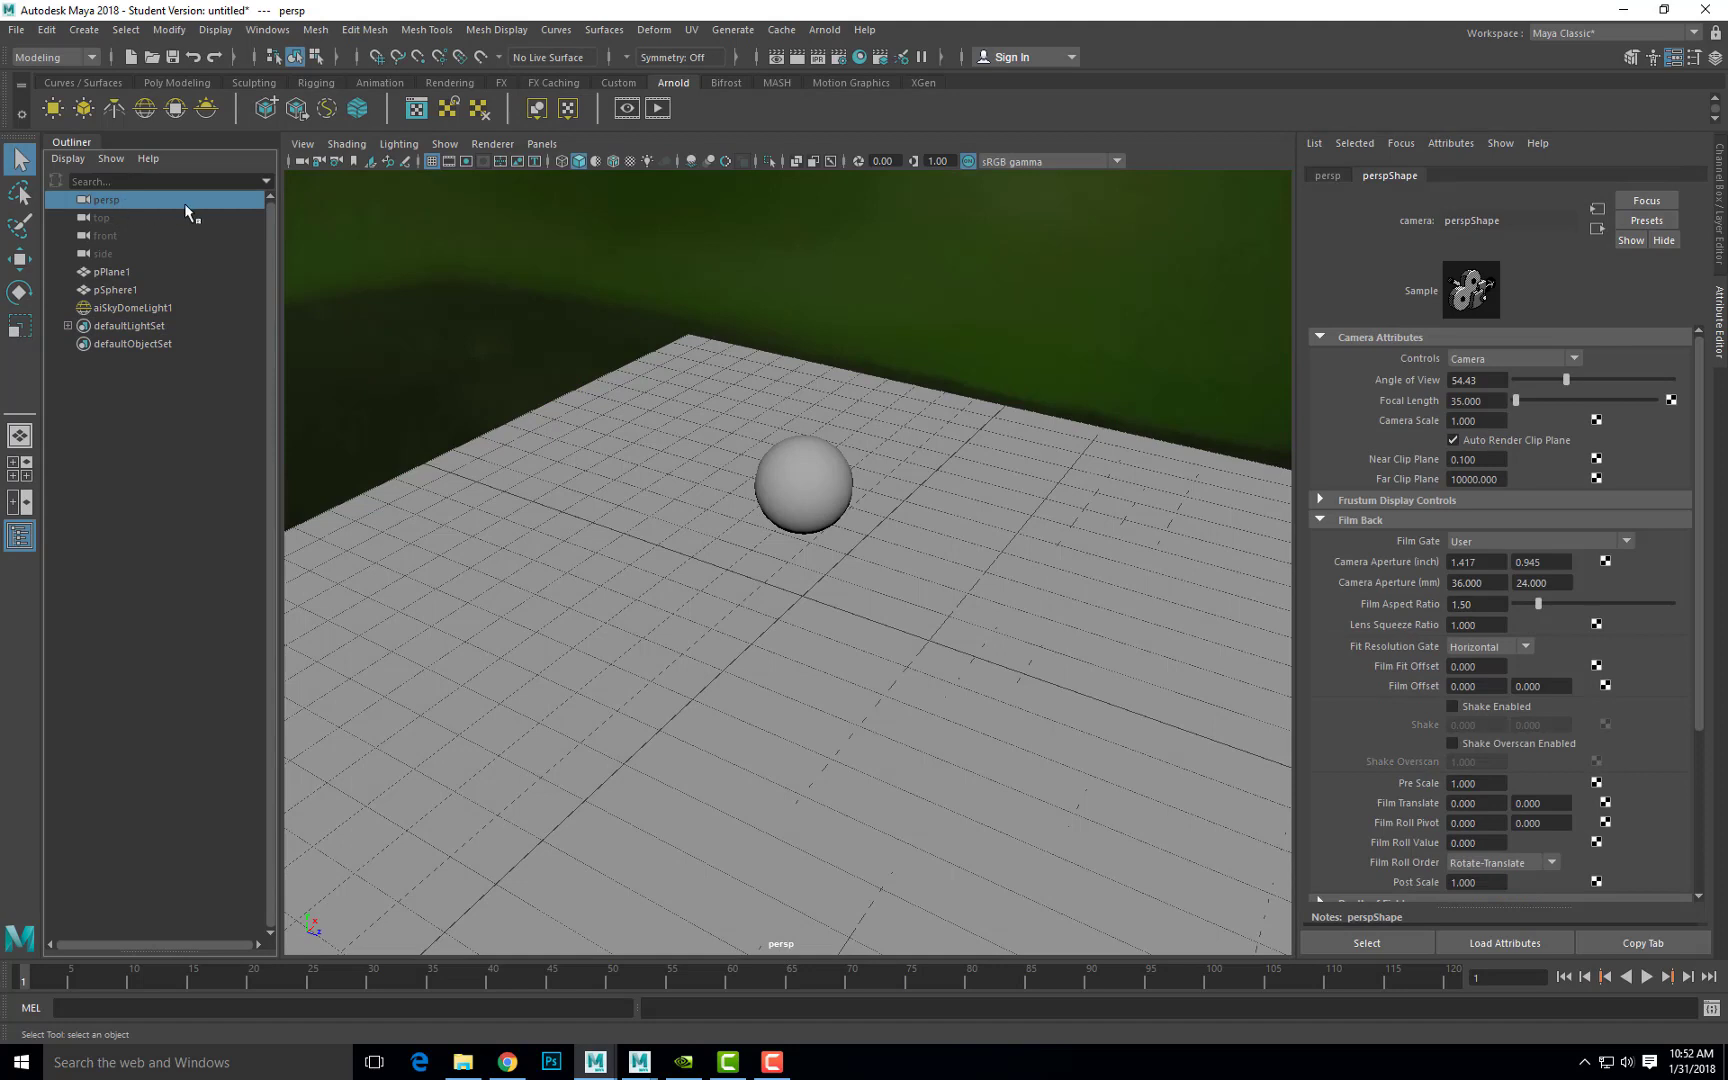
left_click(301, 162)
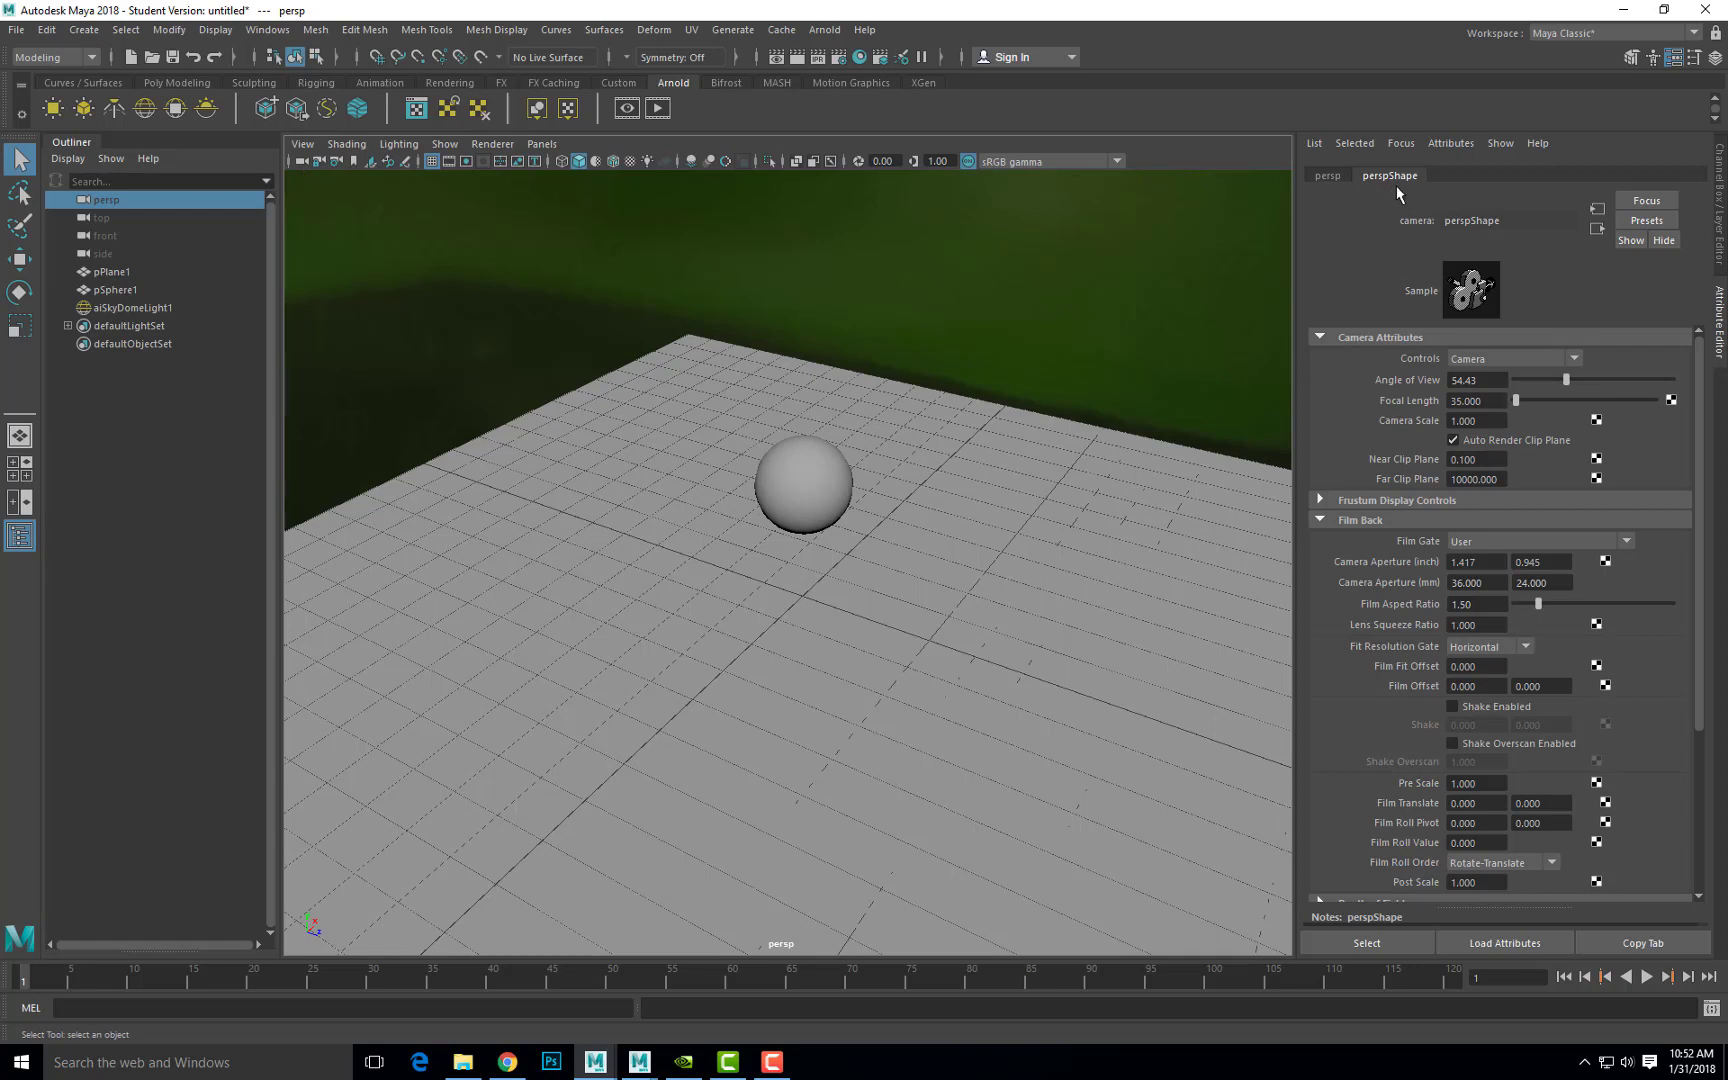
scroll(1400, 430, "down", 5)
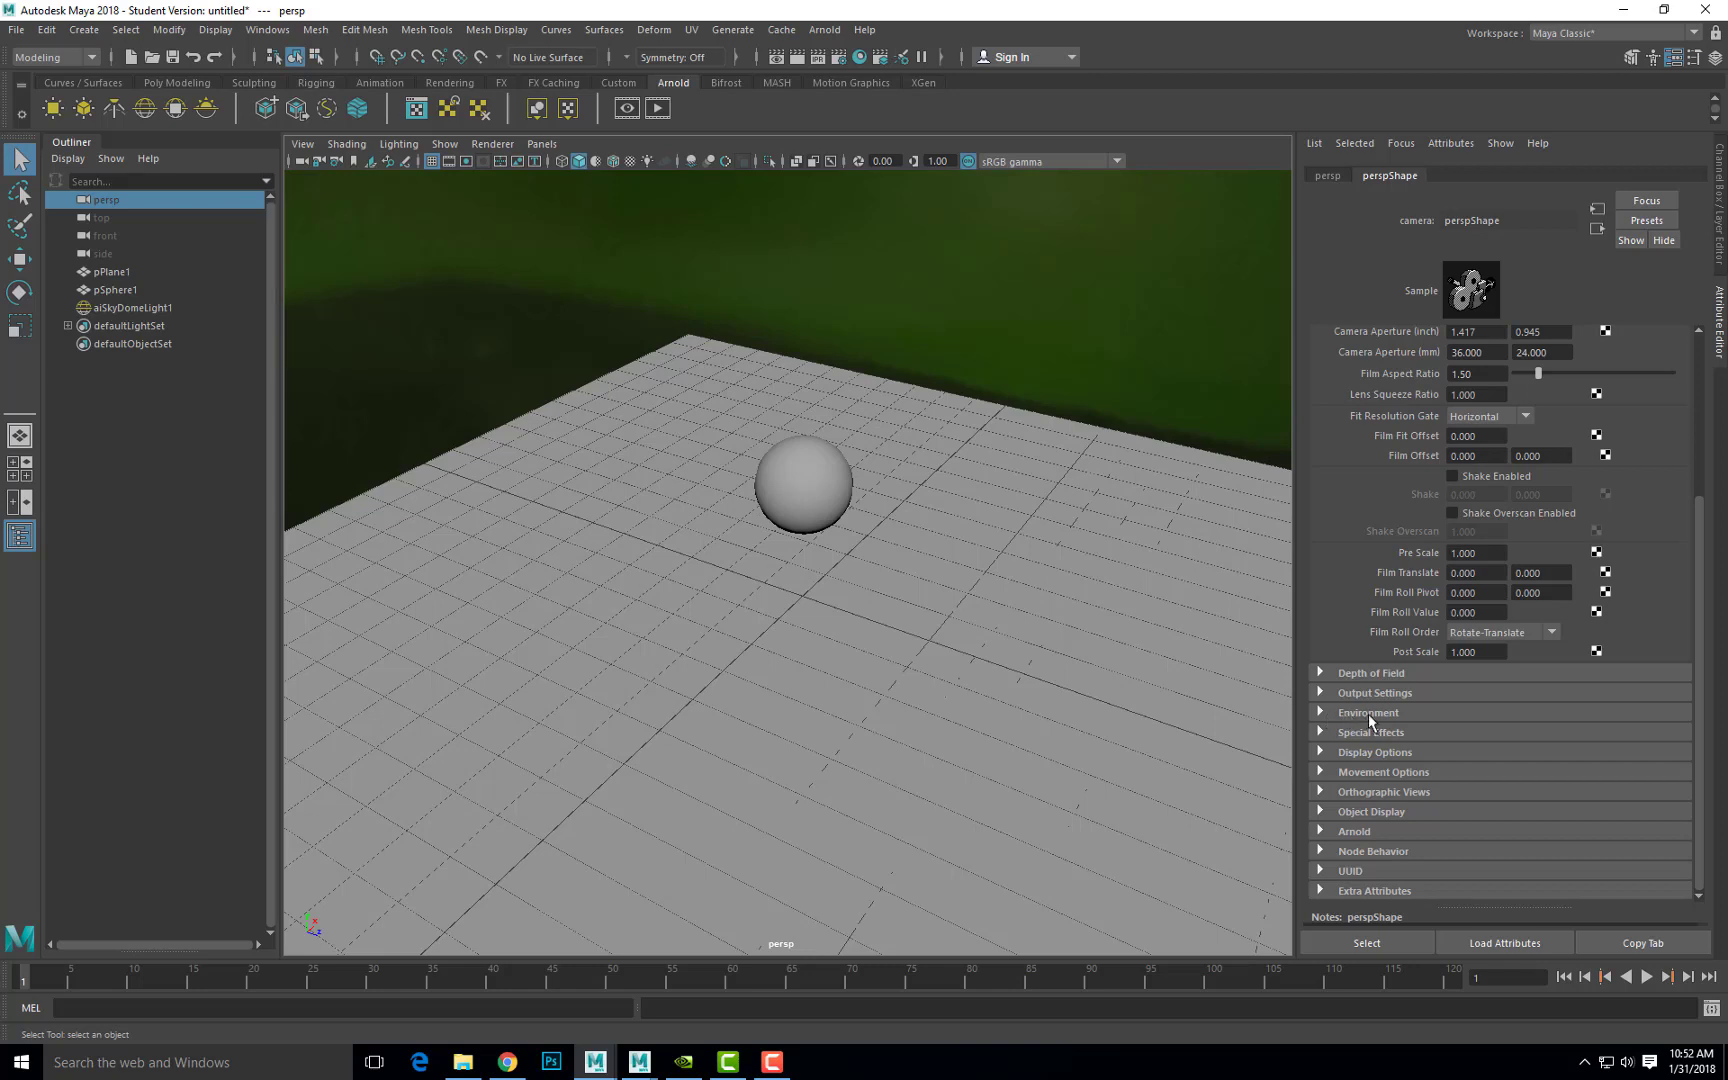
left_click(1321, 711)
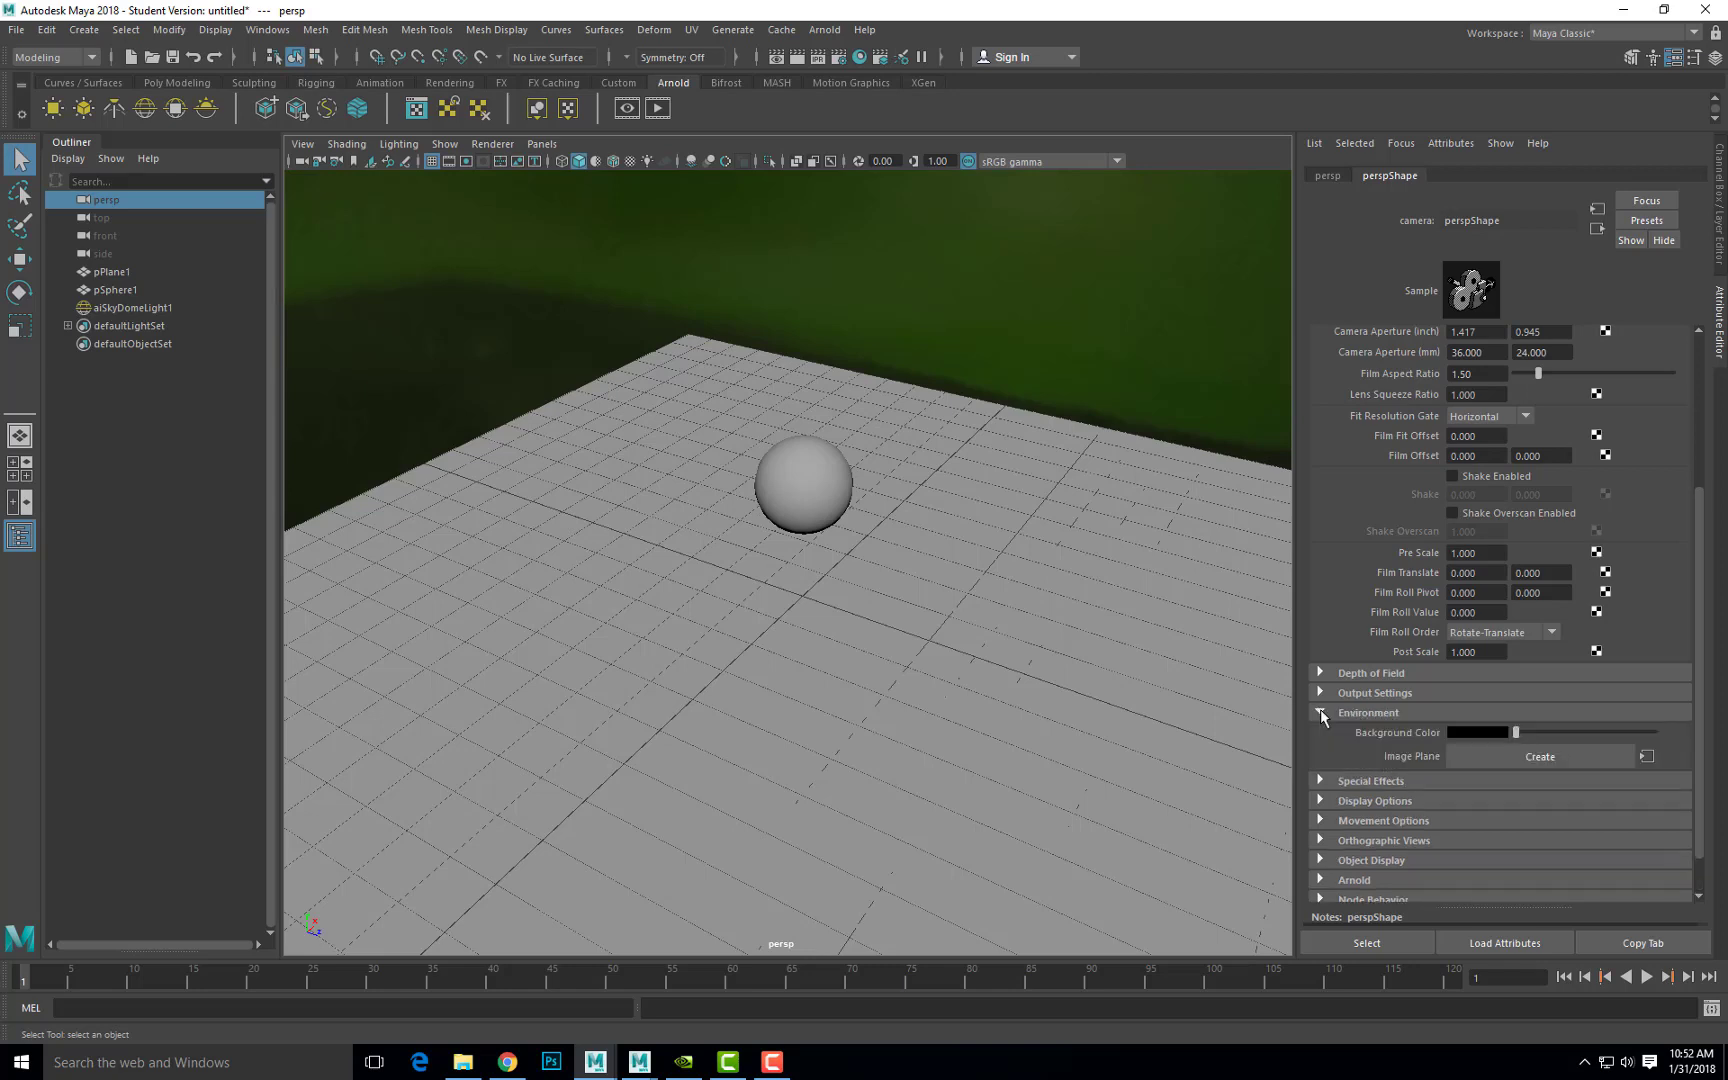
left_click(1474, 755)
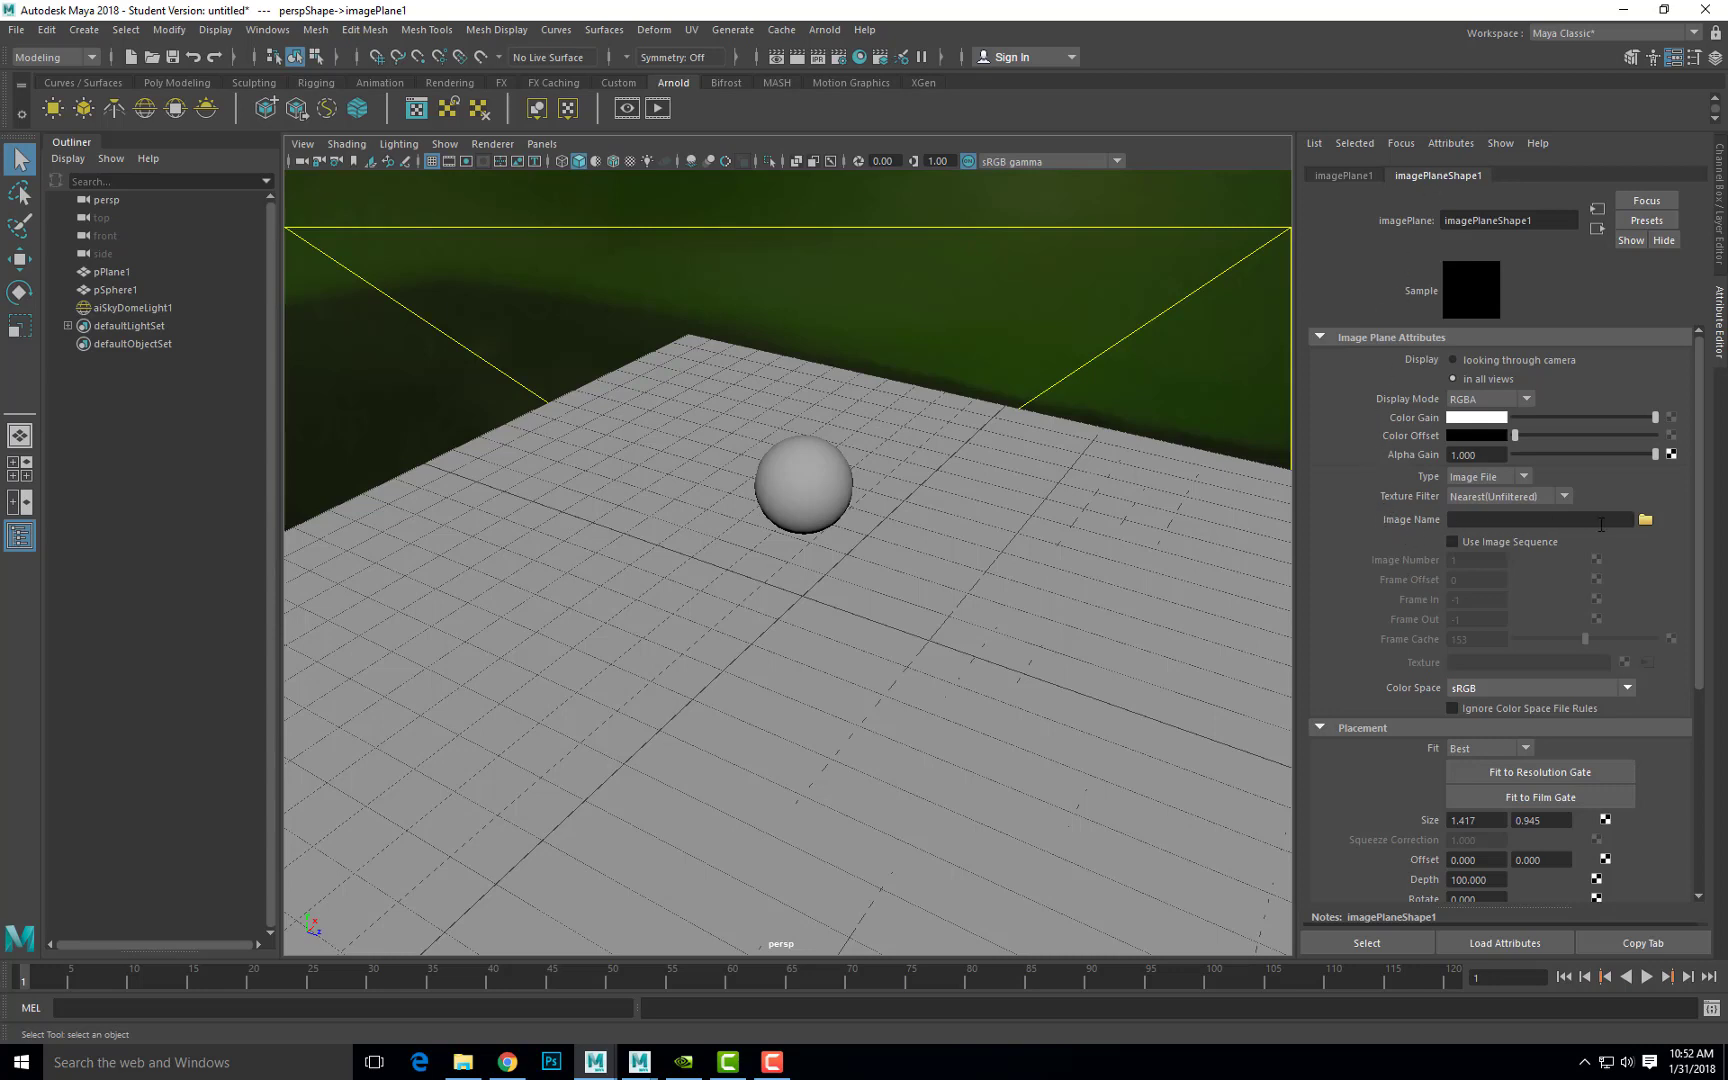
- Load PhotosJPG/IMG_0061.jpg into the image plane and switch to wireframe display
left_click(1645, 521)
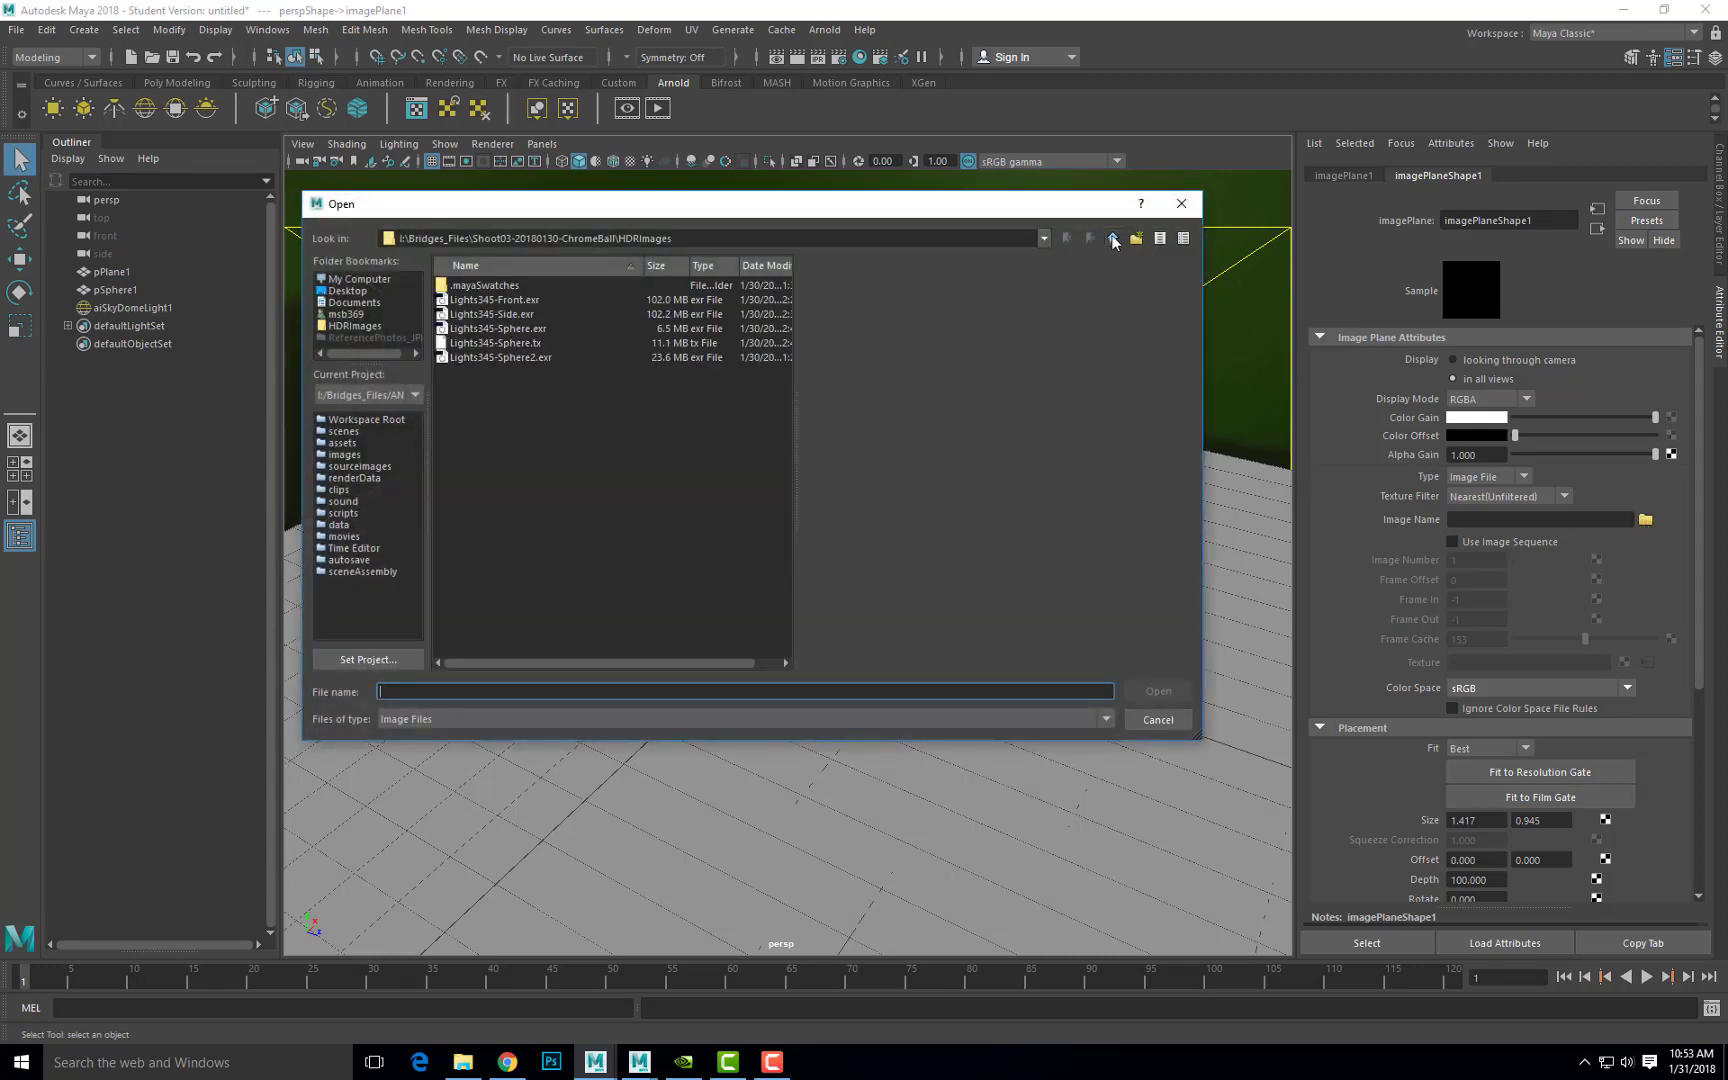
left_click(1112, 238)
double_click(471, 304)
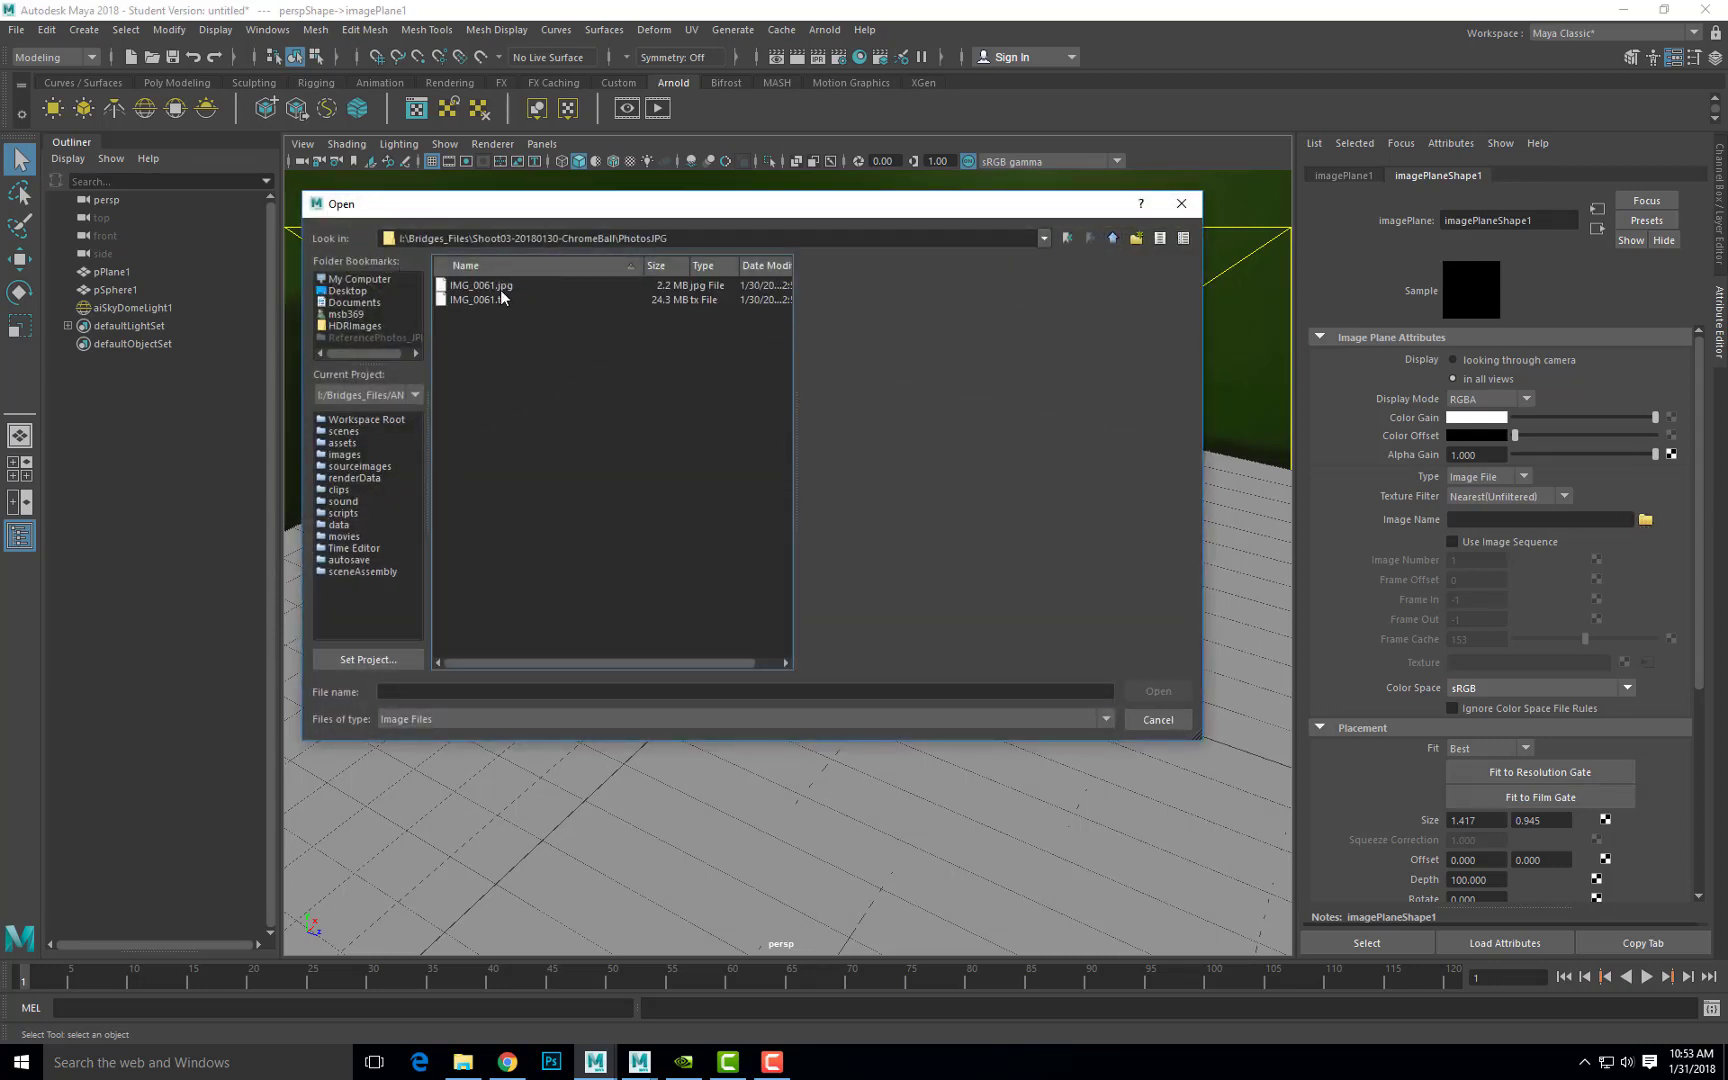
left_click(500, 287)
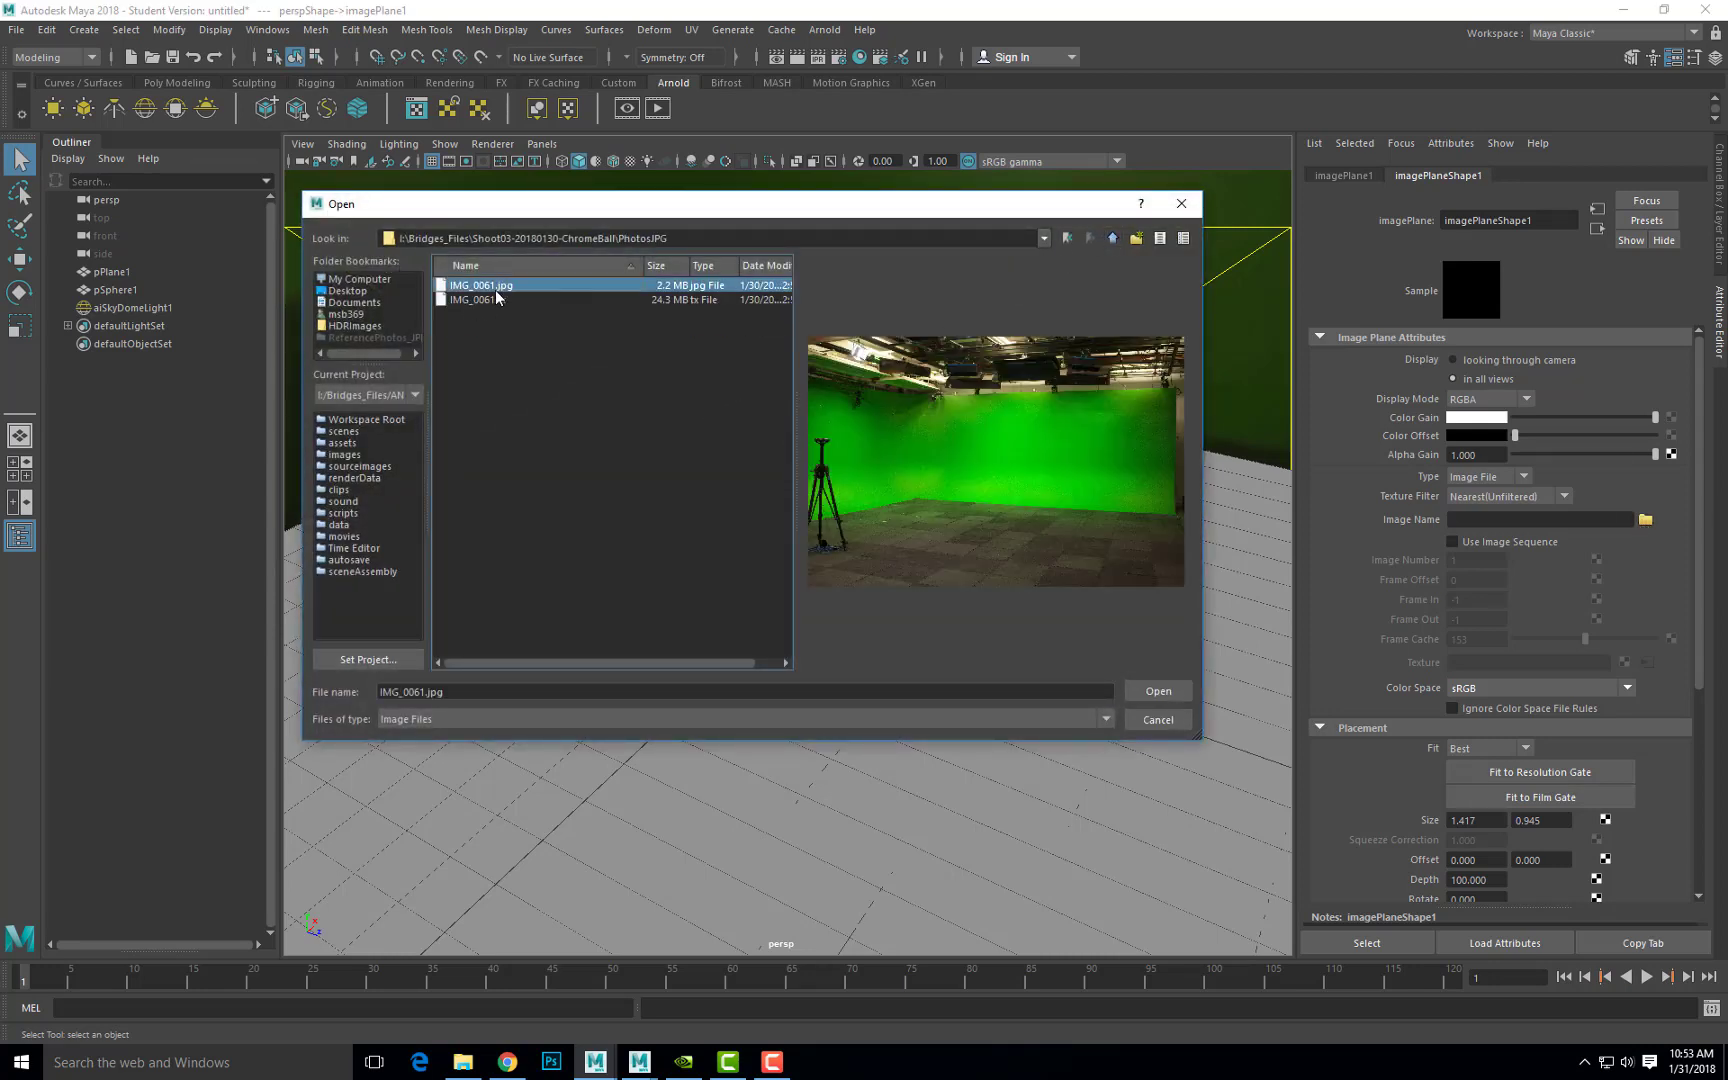
left_click(1172, 694)
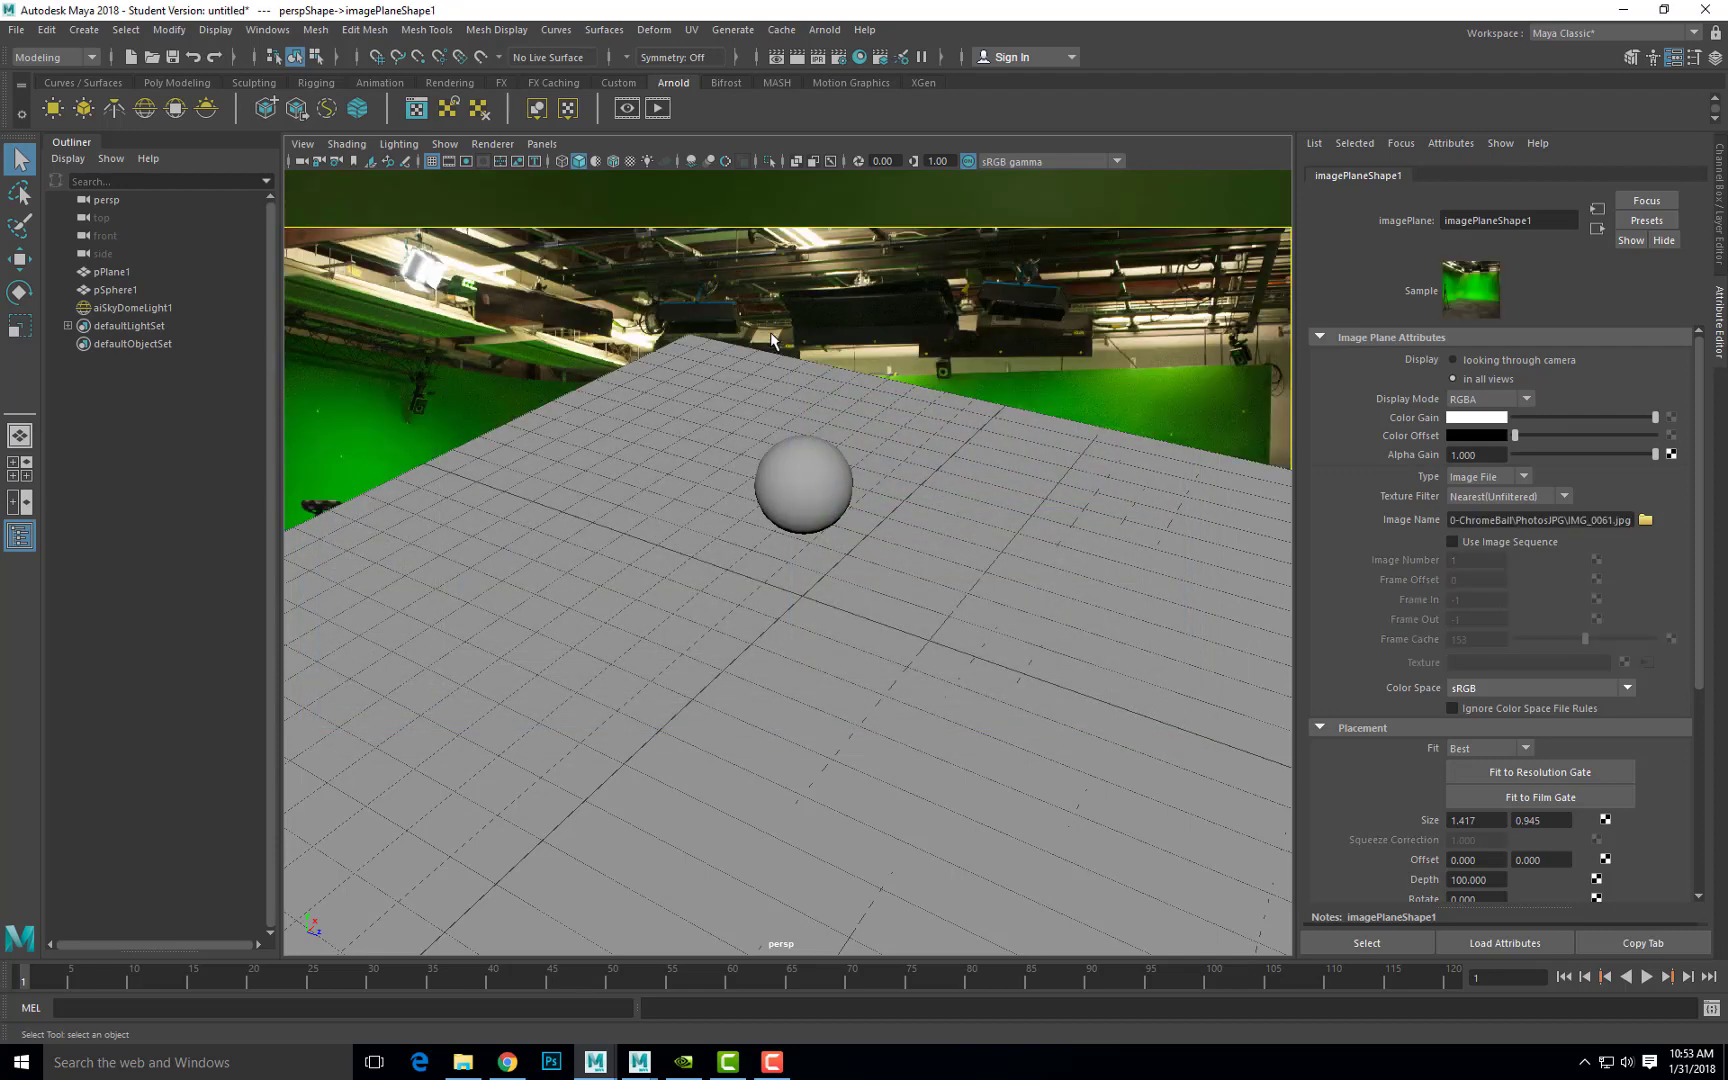
key("4")
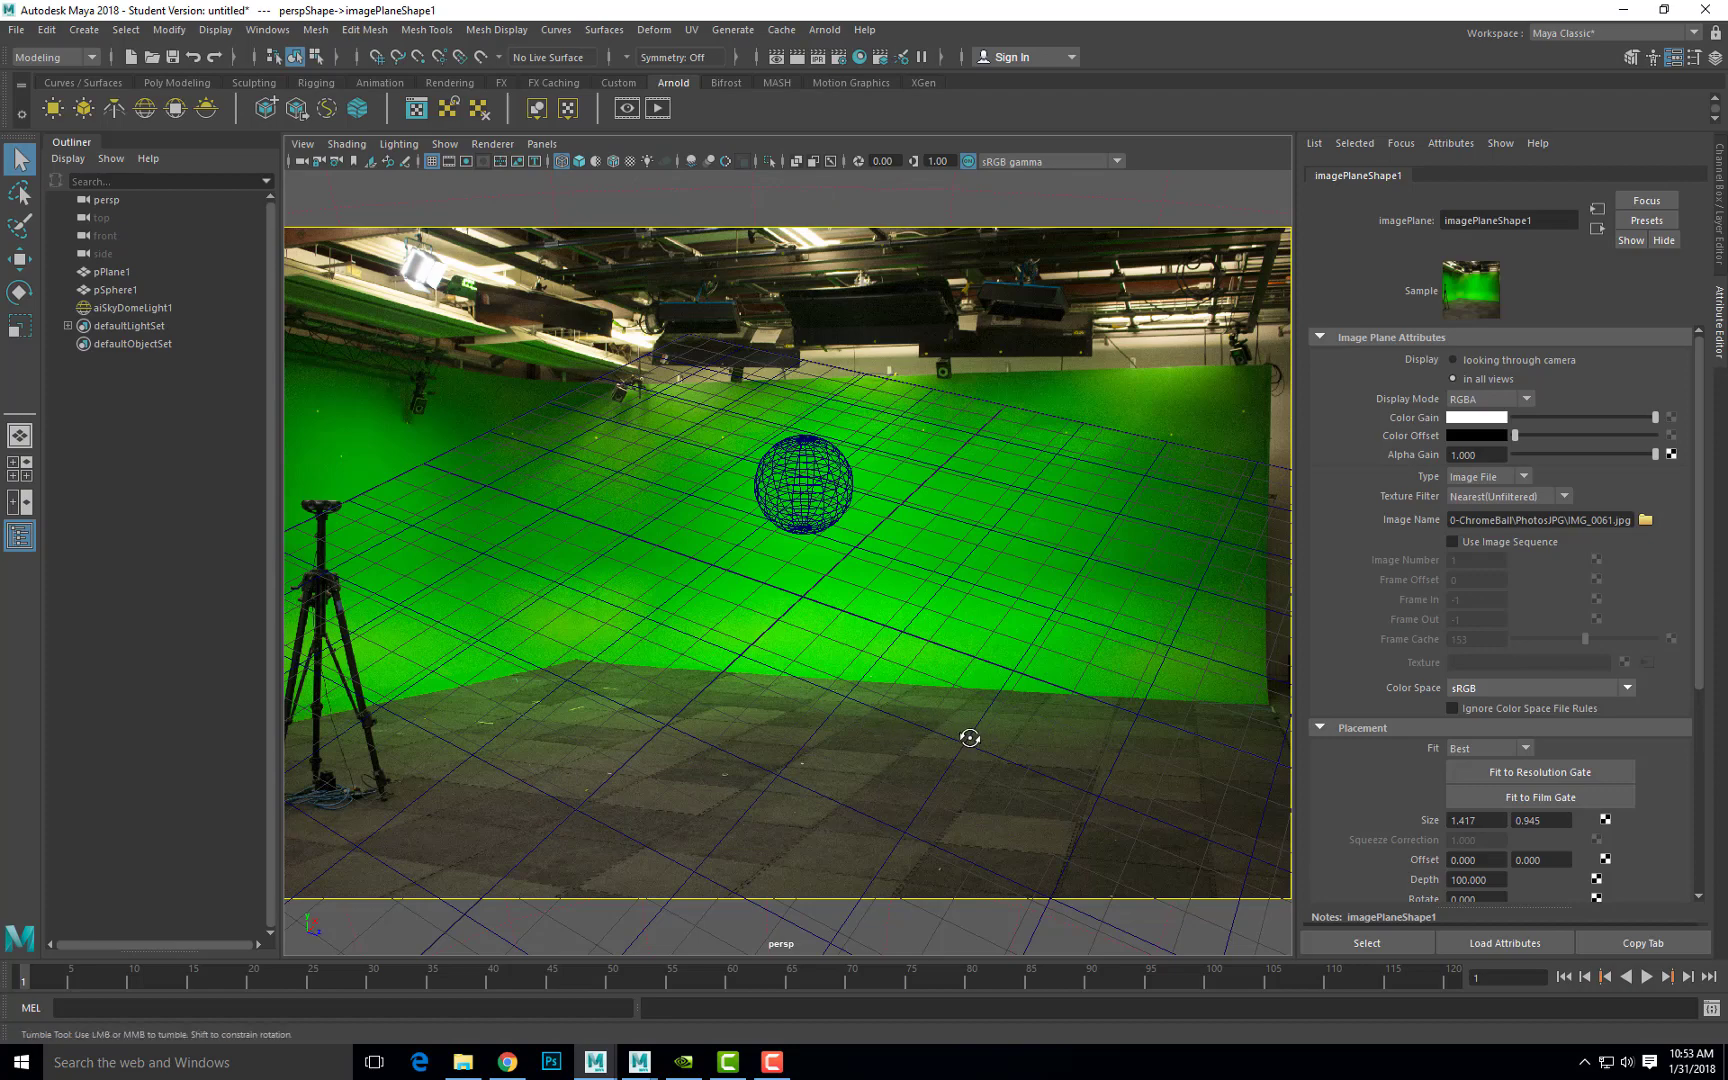
- Tumble and dolly the camera until the grid matches the photo's floor, then return to shaded display
left_click_drag(968, 733, 976, 694, "alt")
middle_click_drag(976, 694, 986, 664, "alt")
left_click_drag(986, 664, 976, 687, "alt")
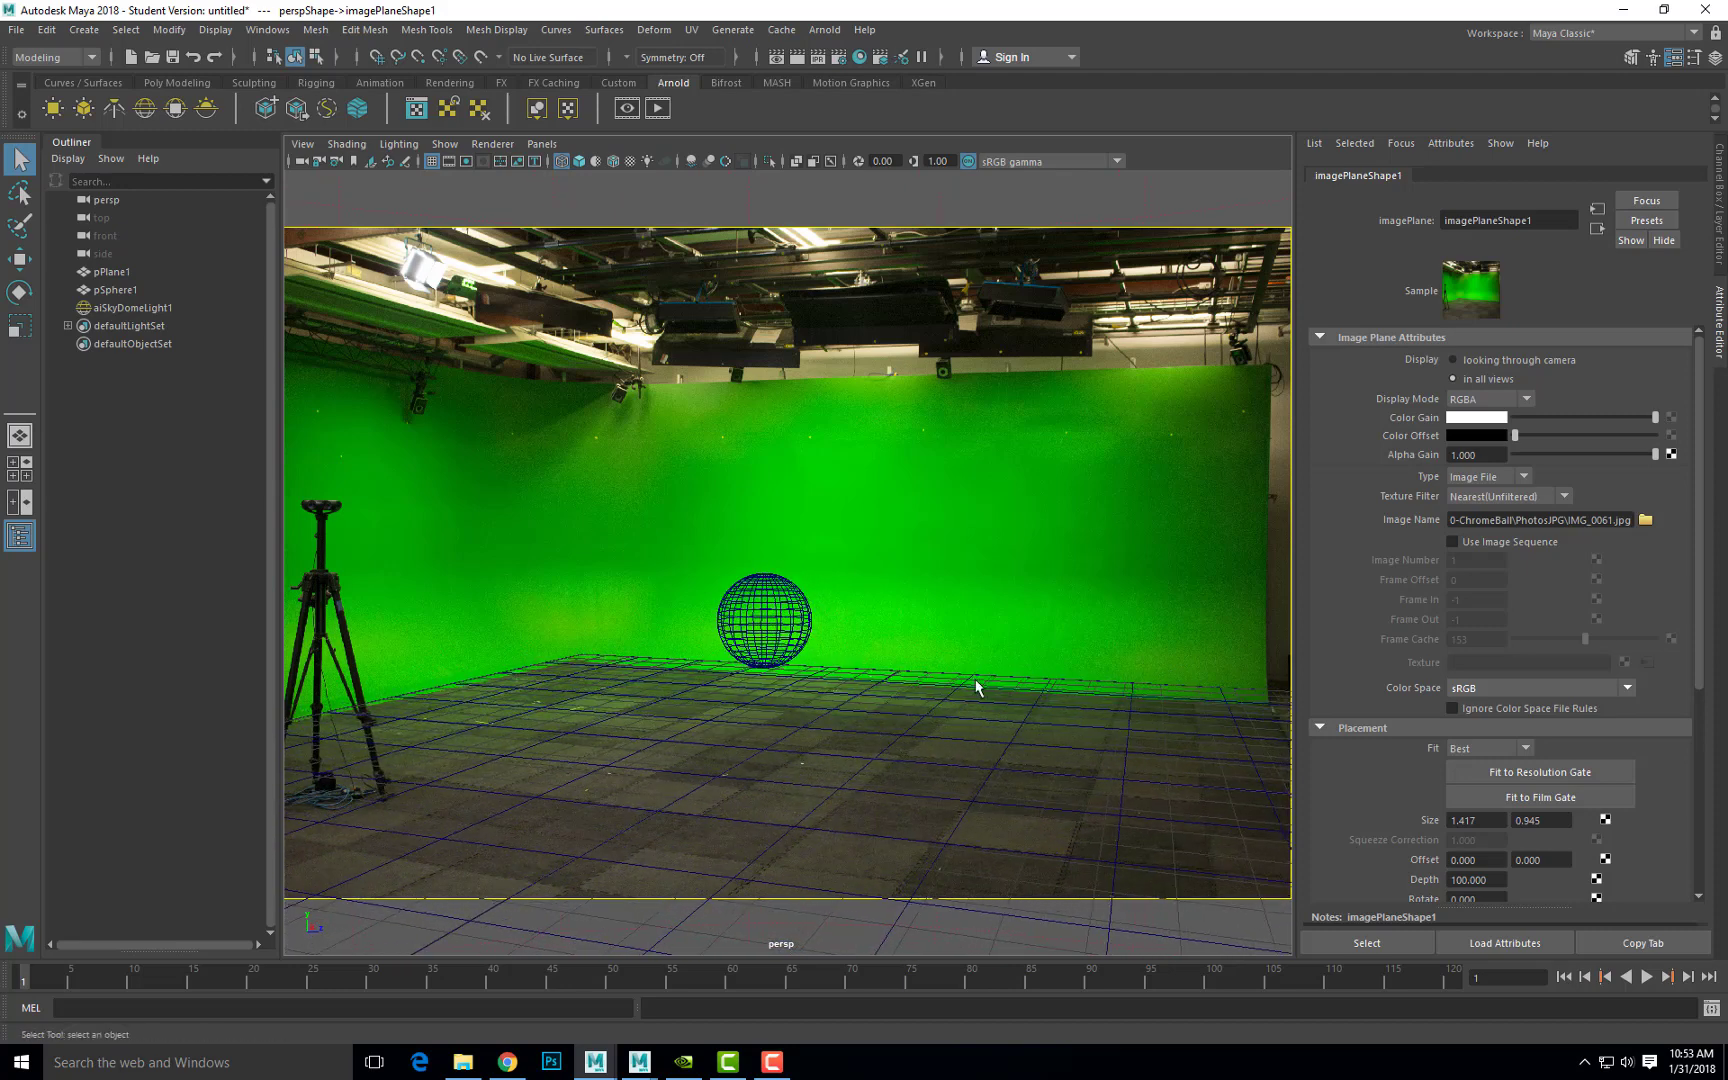
key("5")
- Raise pSphere1 slightly above the floor
left_click(768, 615)
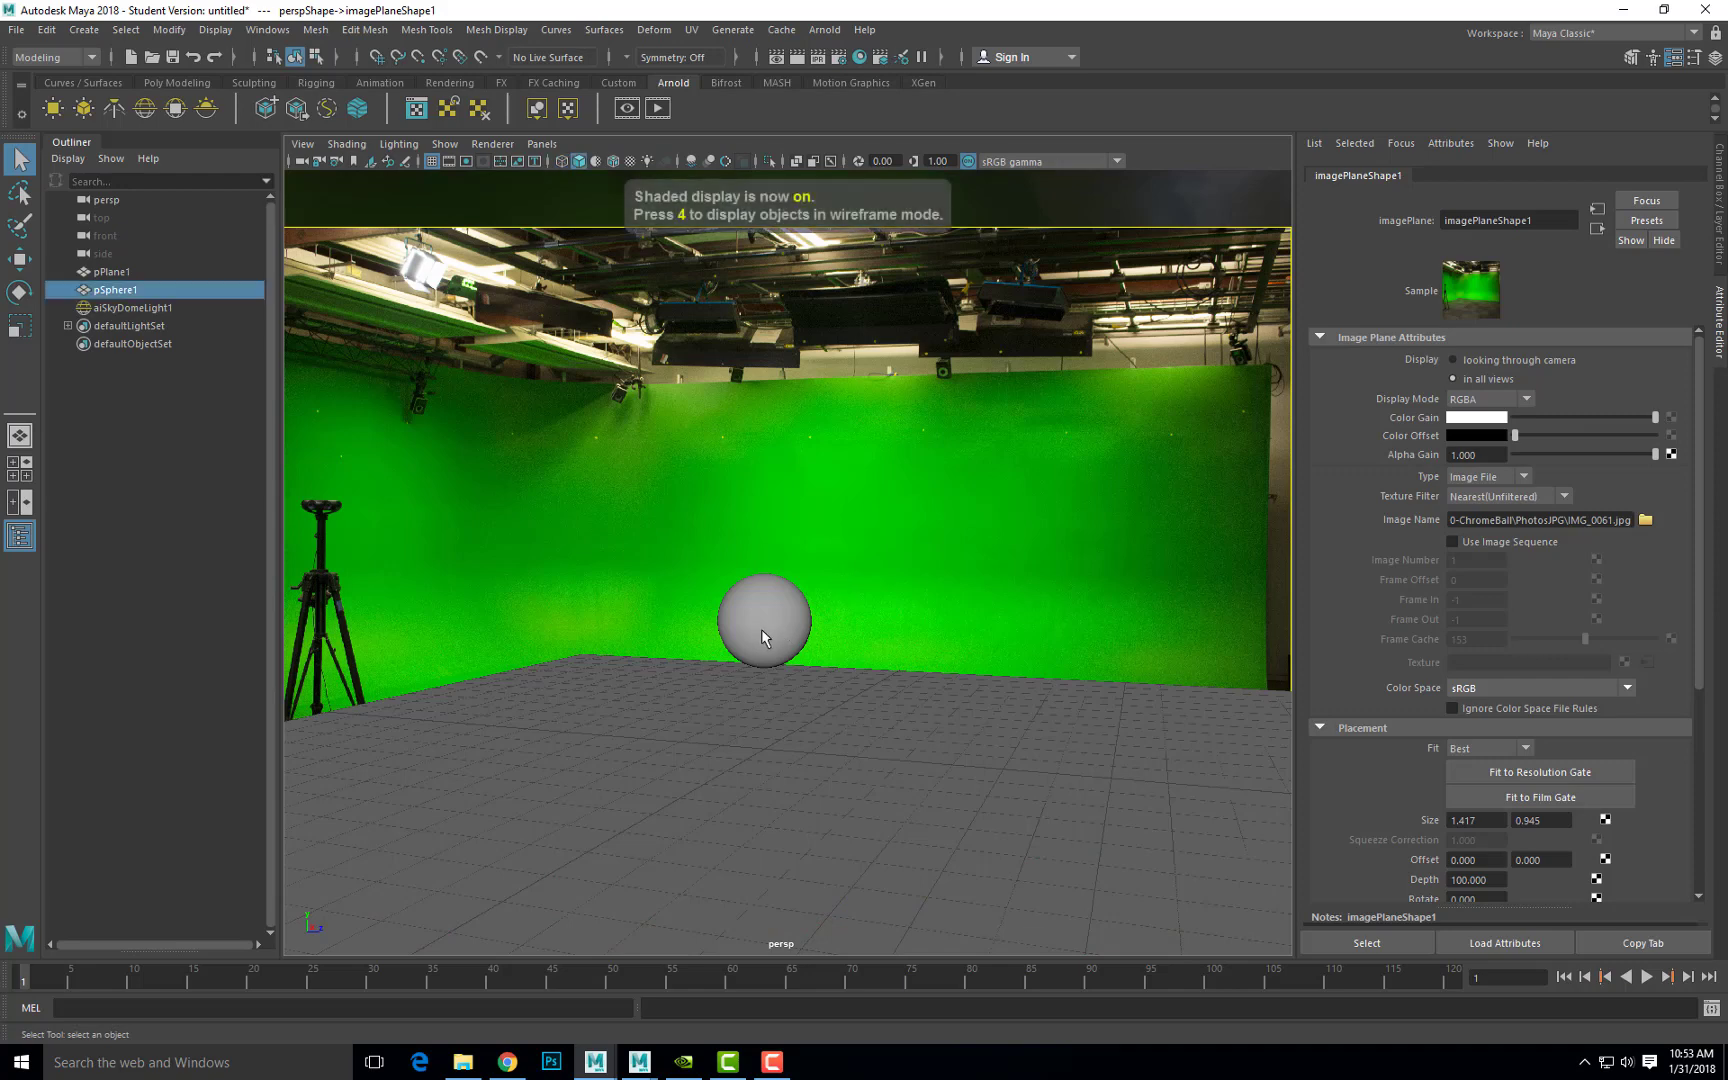
key("w")
left_click_drag(763, 530, 765, 467)
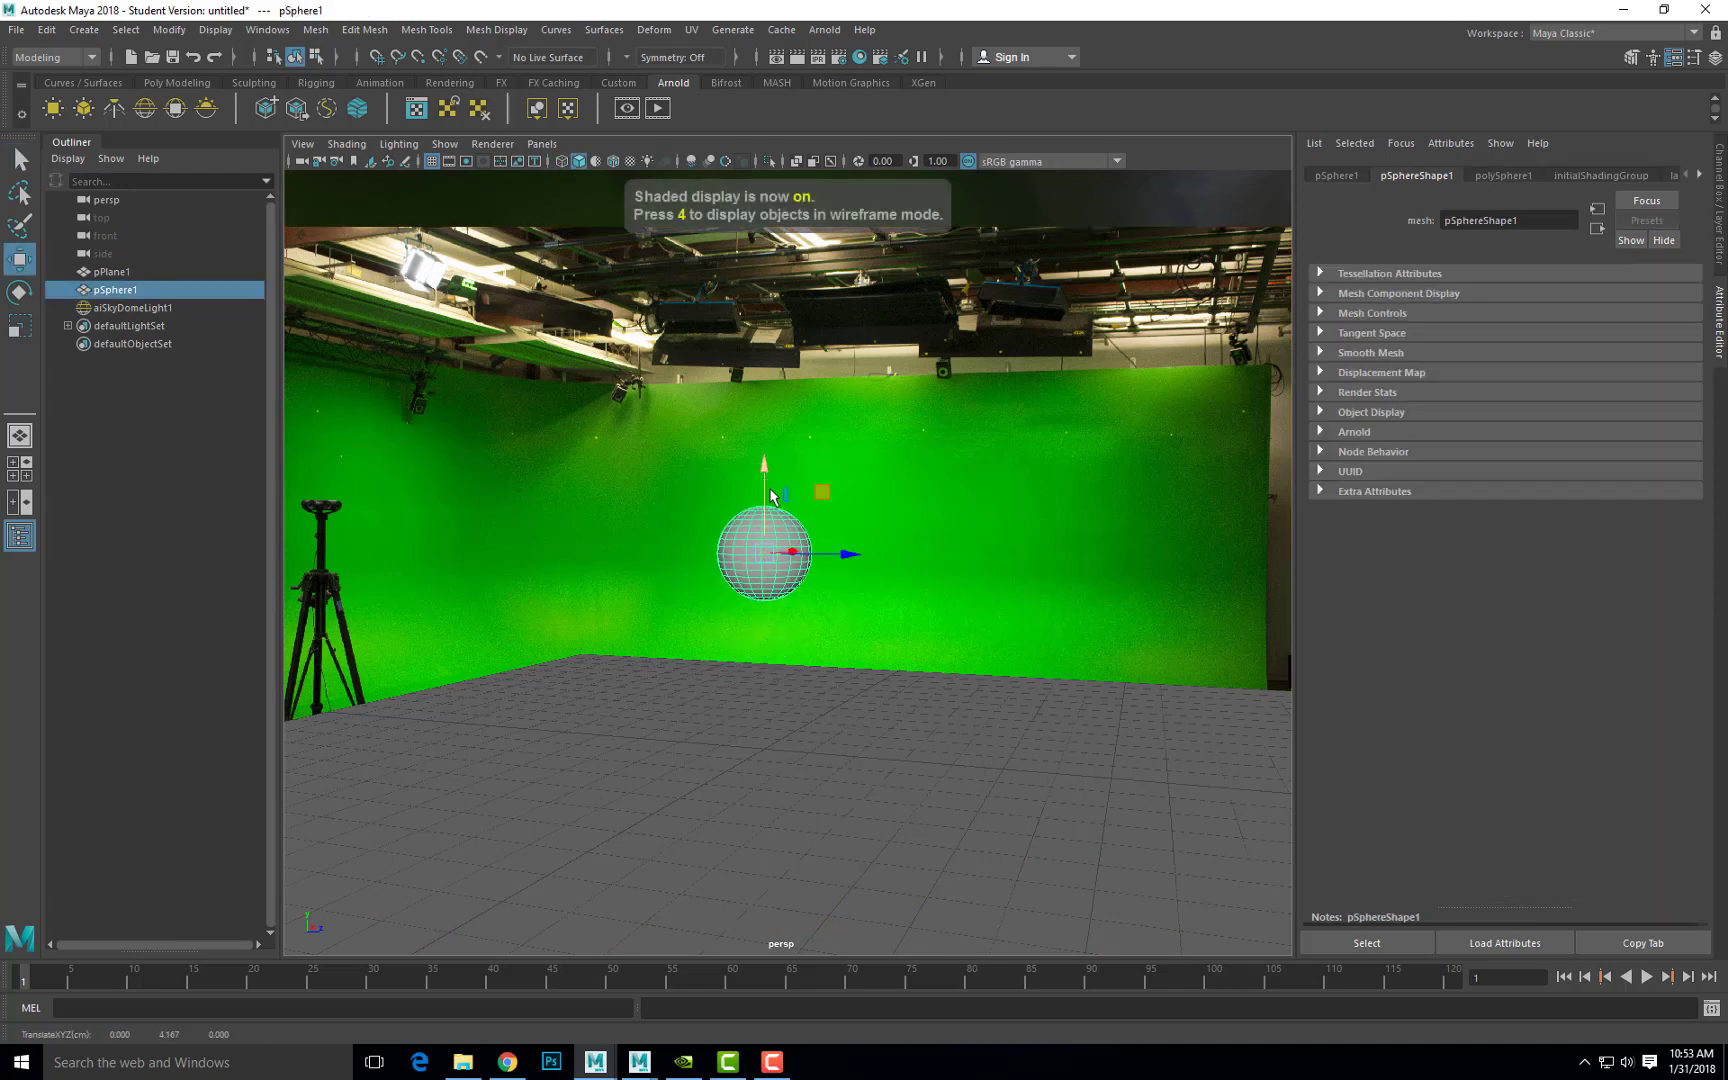
key("q")
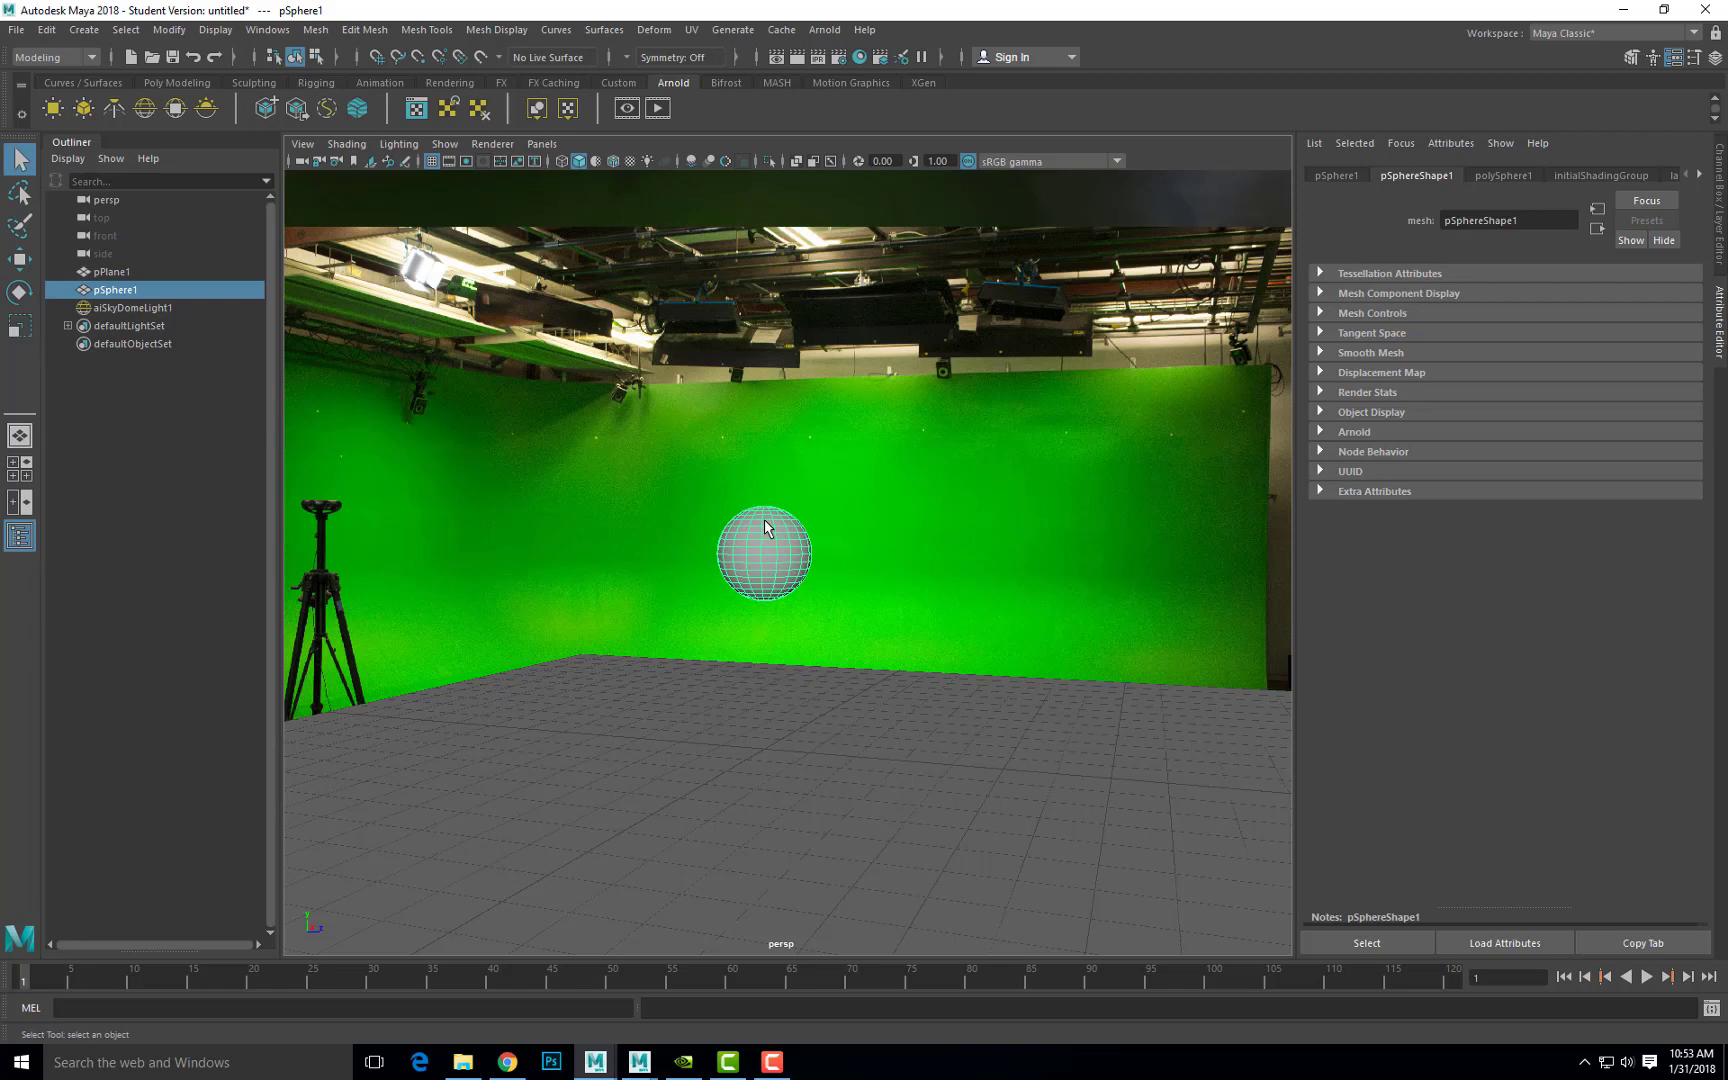
- Assign a new Arnold aiStandardSurface material to the sphere
right_click(764, 523)
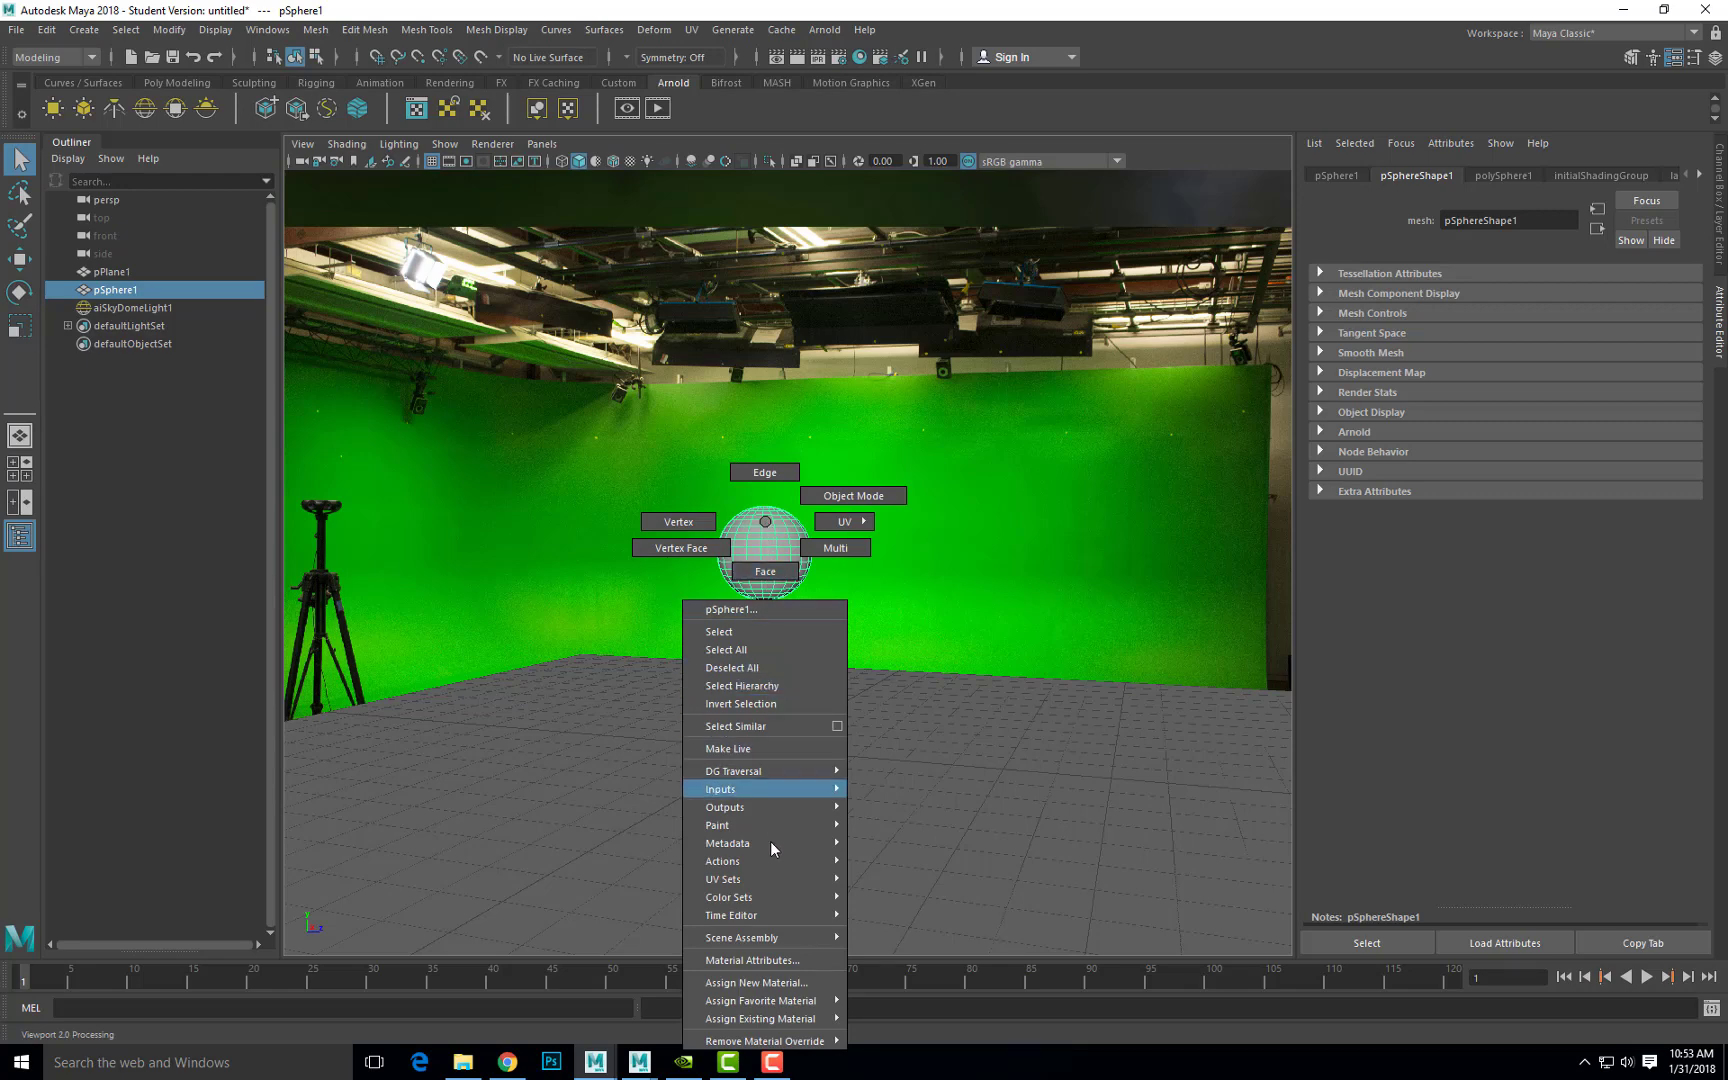
left_click(772, 981)
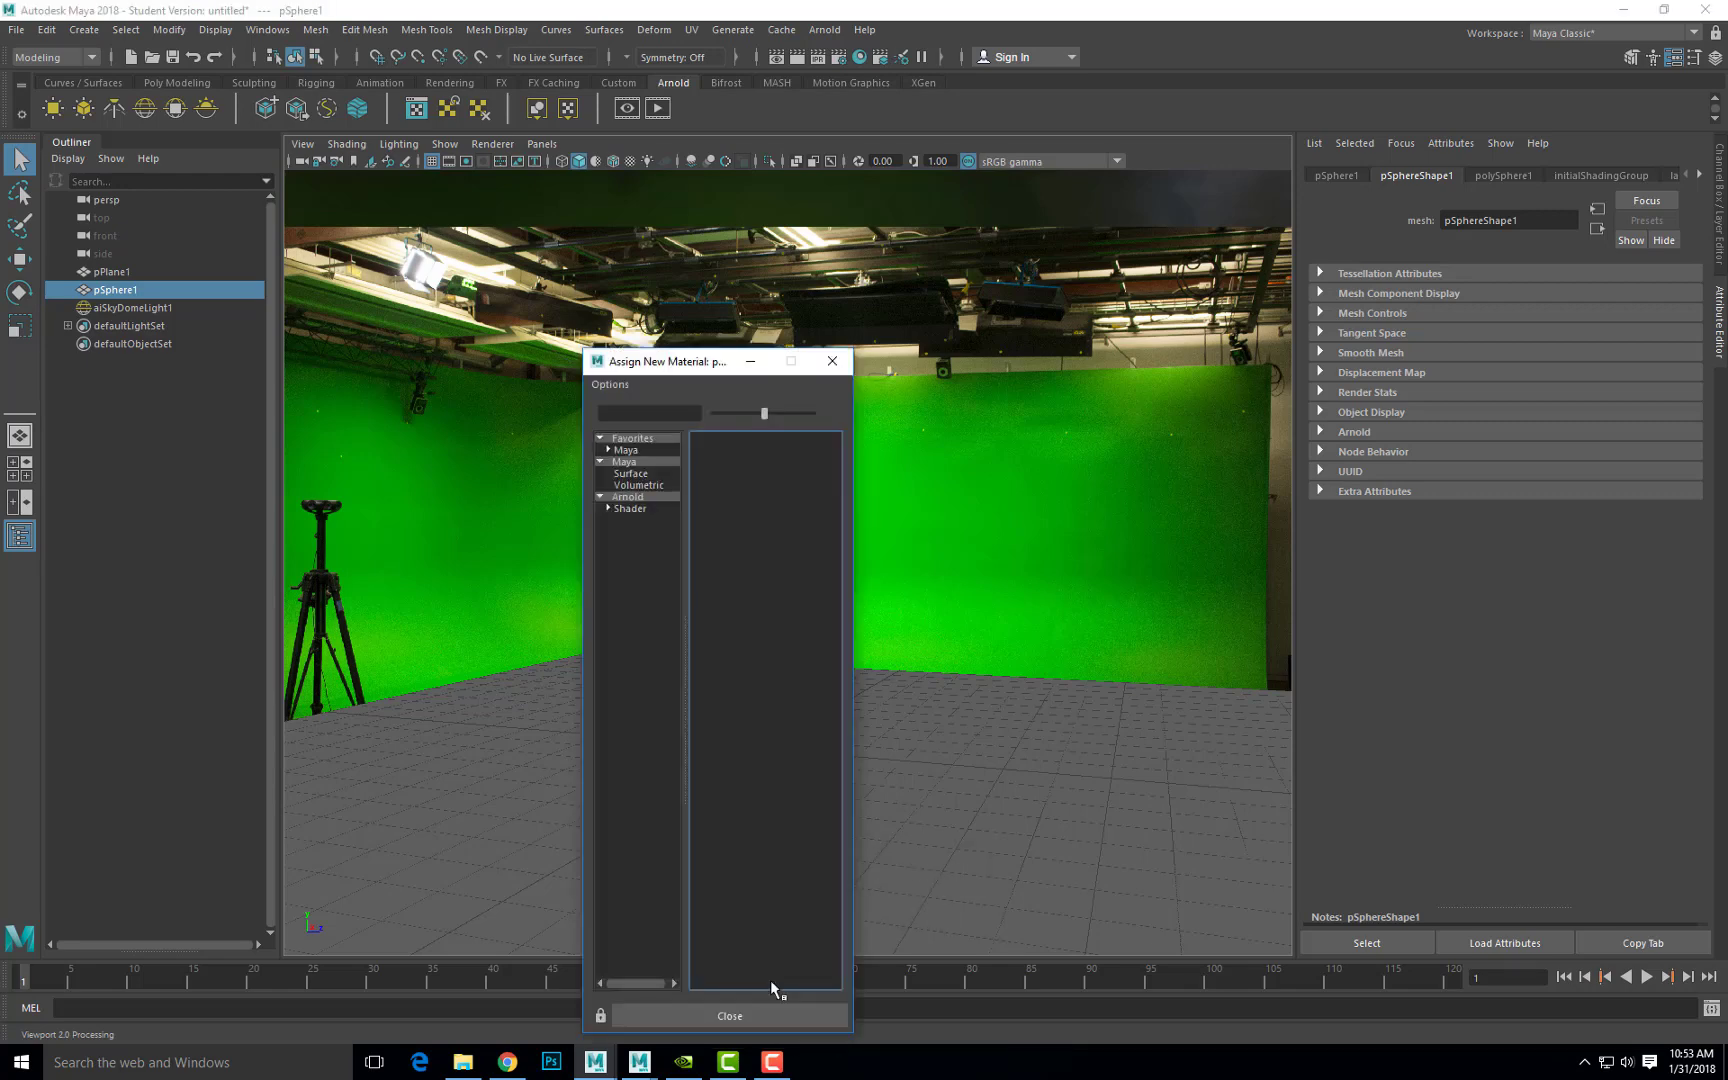
left_click(636, 498)
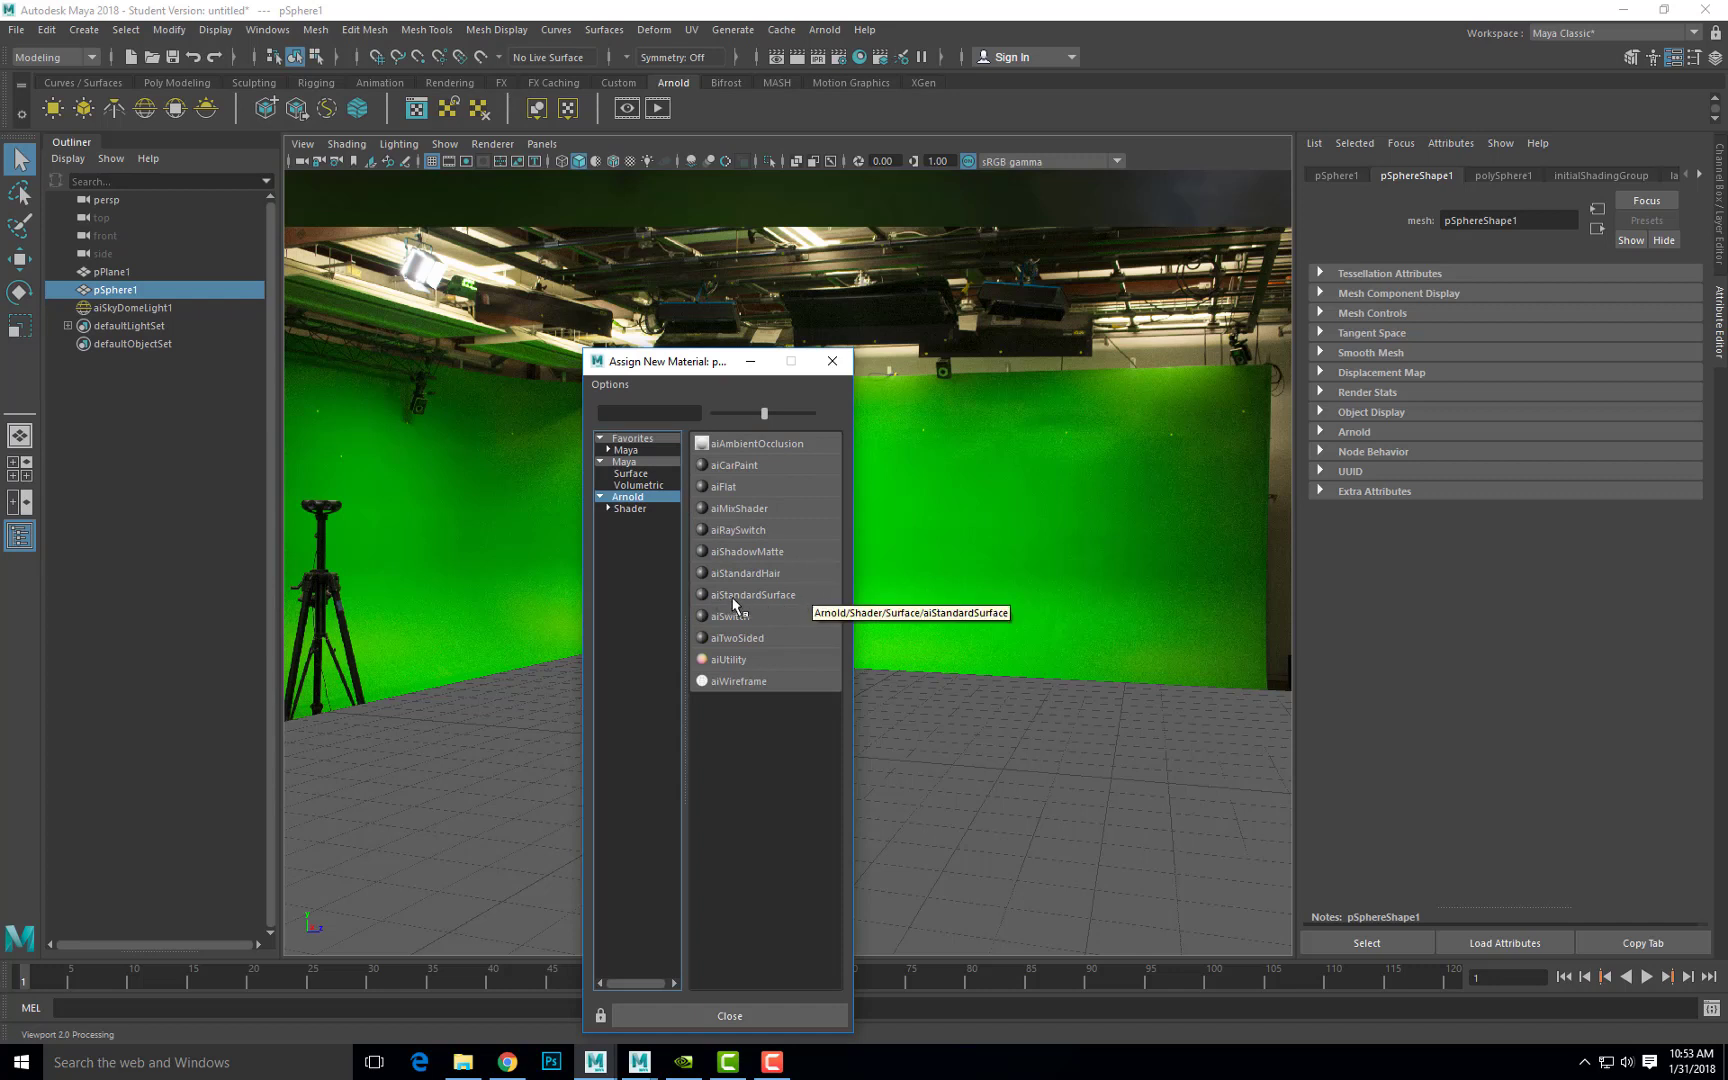
left_click(815, 598)
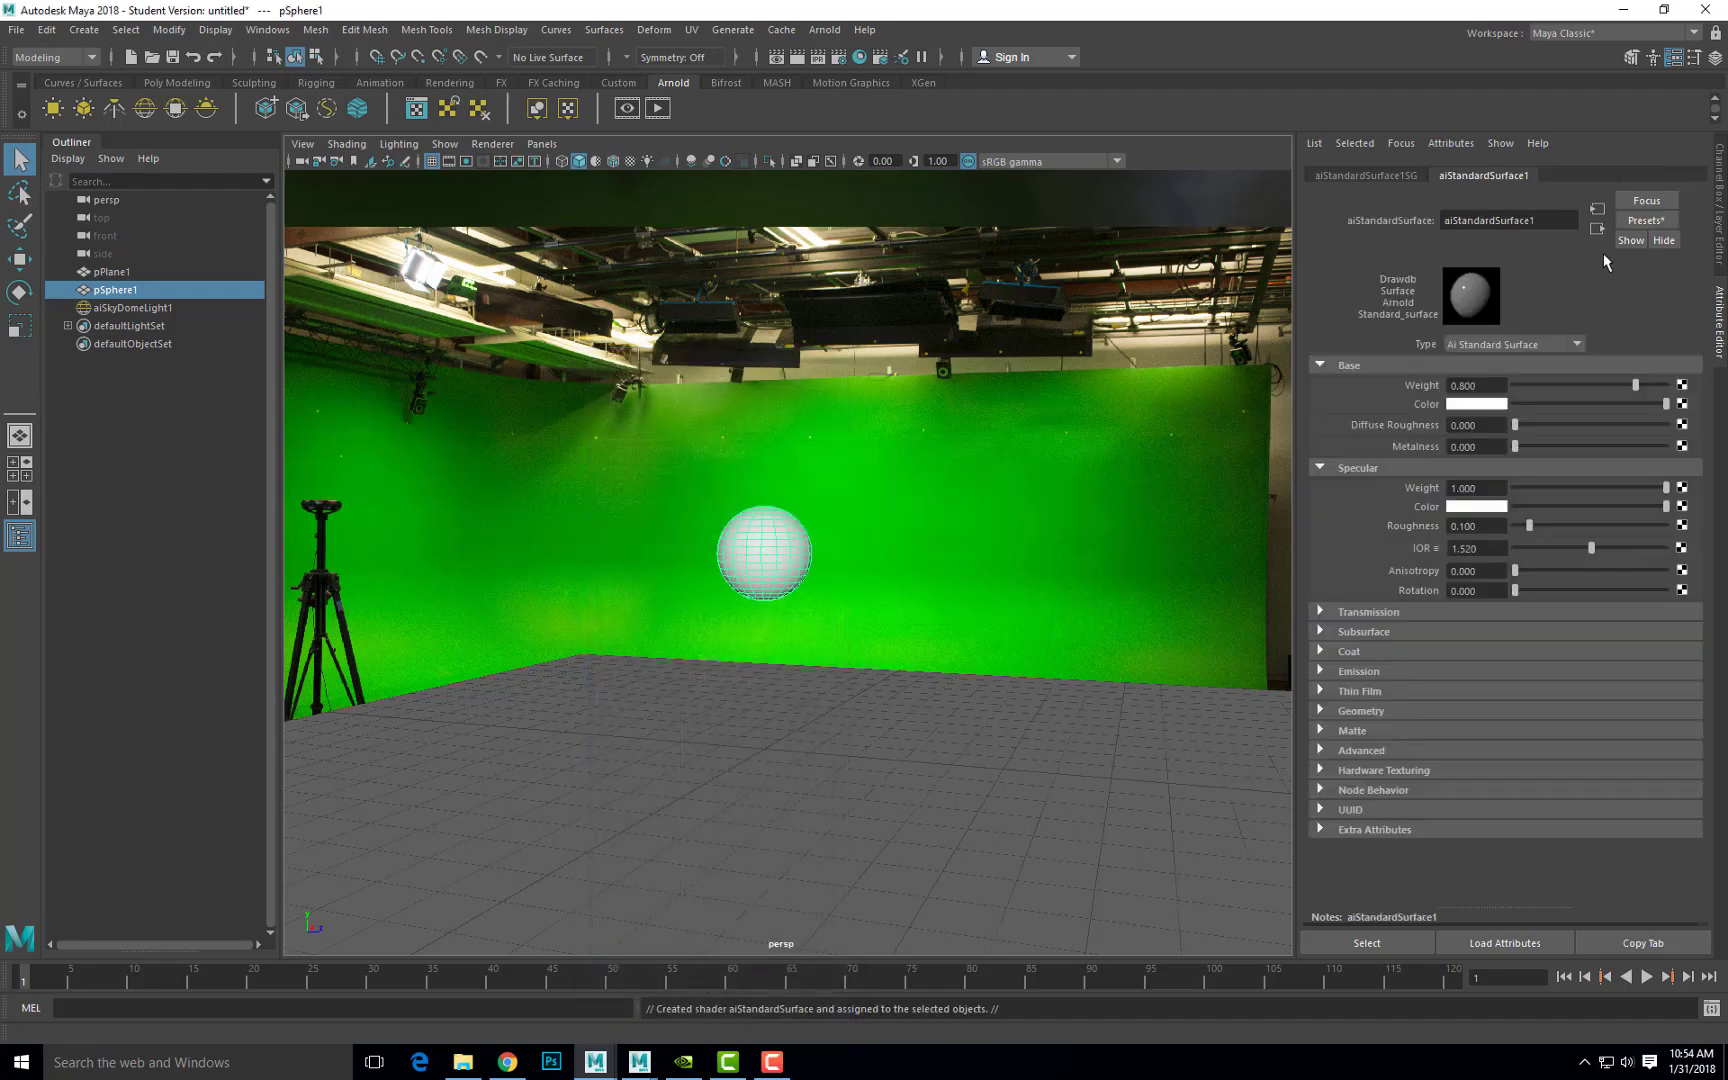
- Replace aiStandardSurface1's settings with the Chrome preset
left_click(1650, 221)
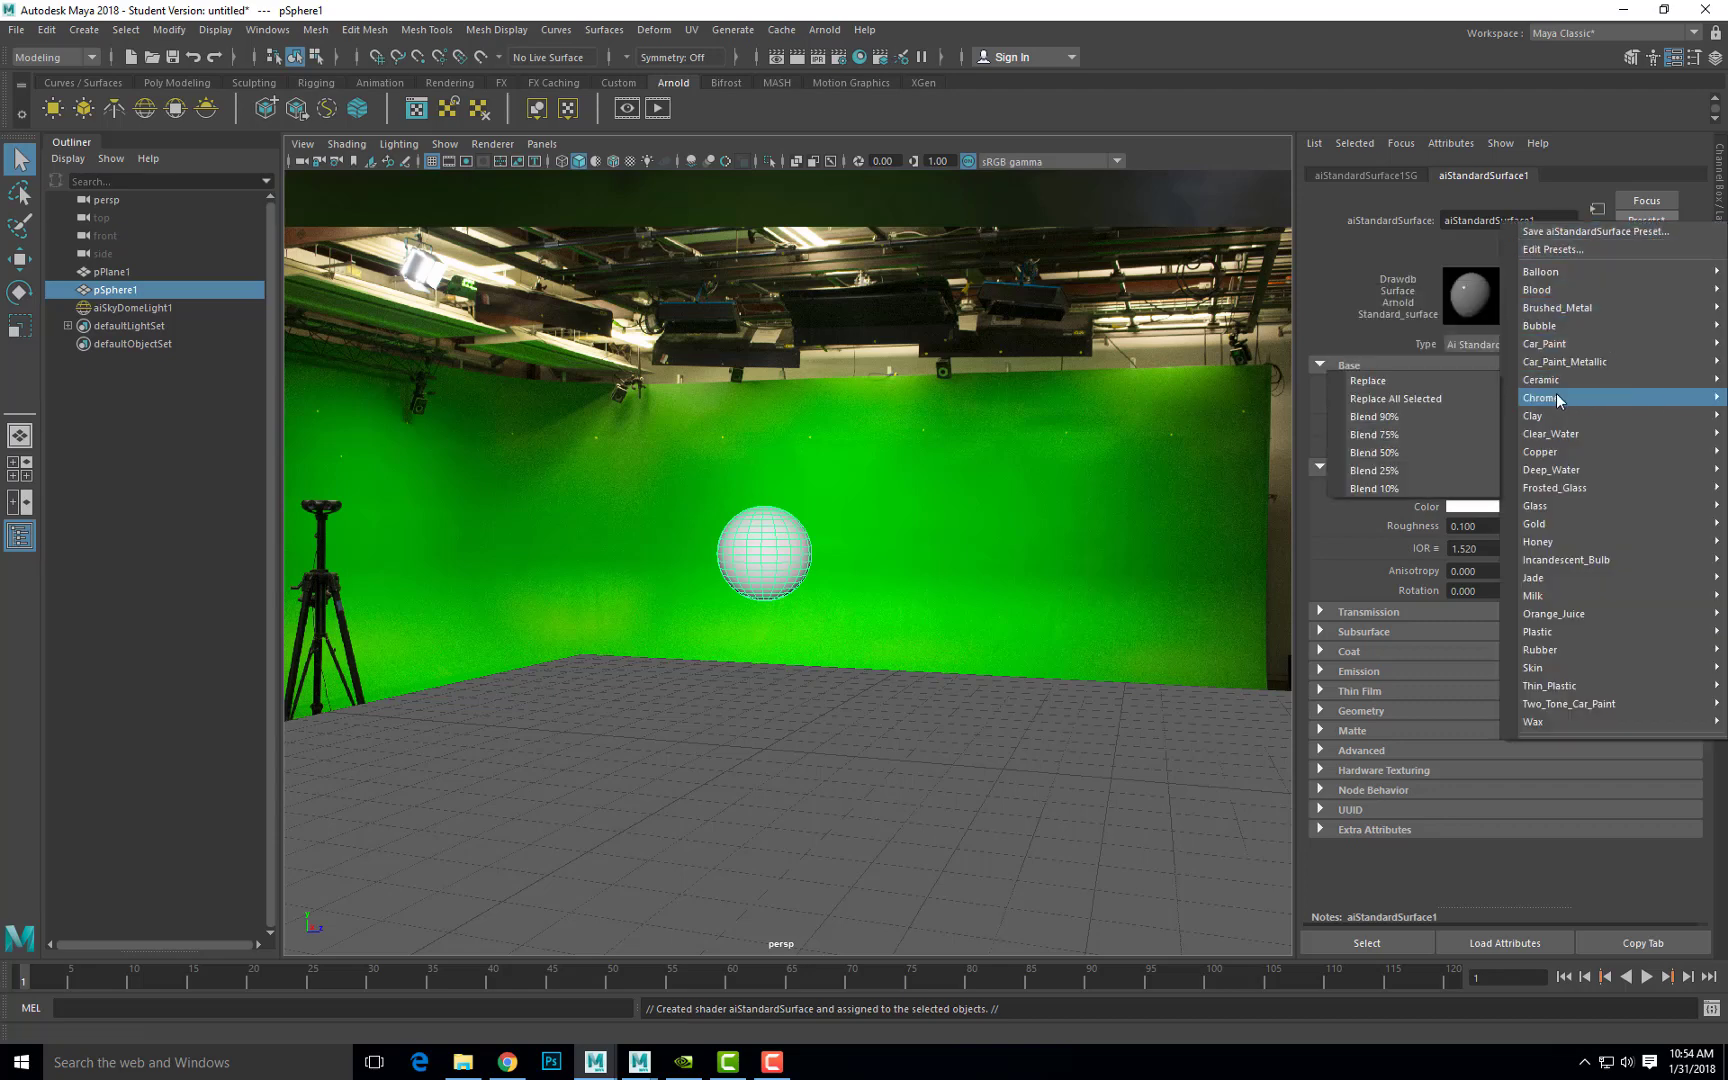
mouse_move(1556, 395)
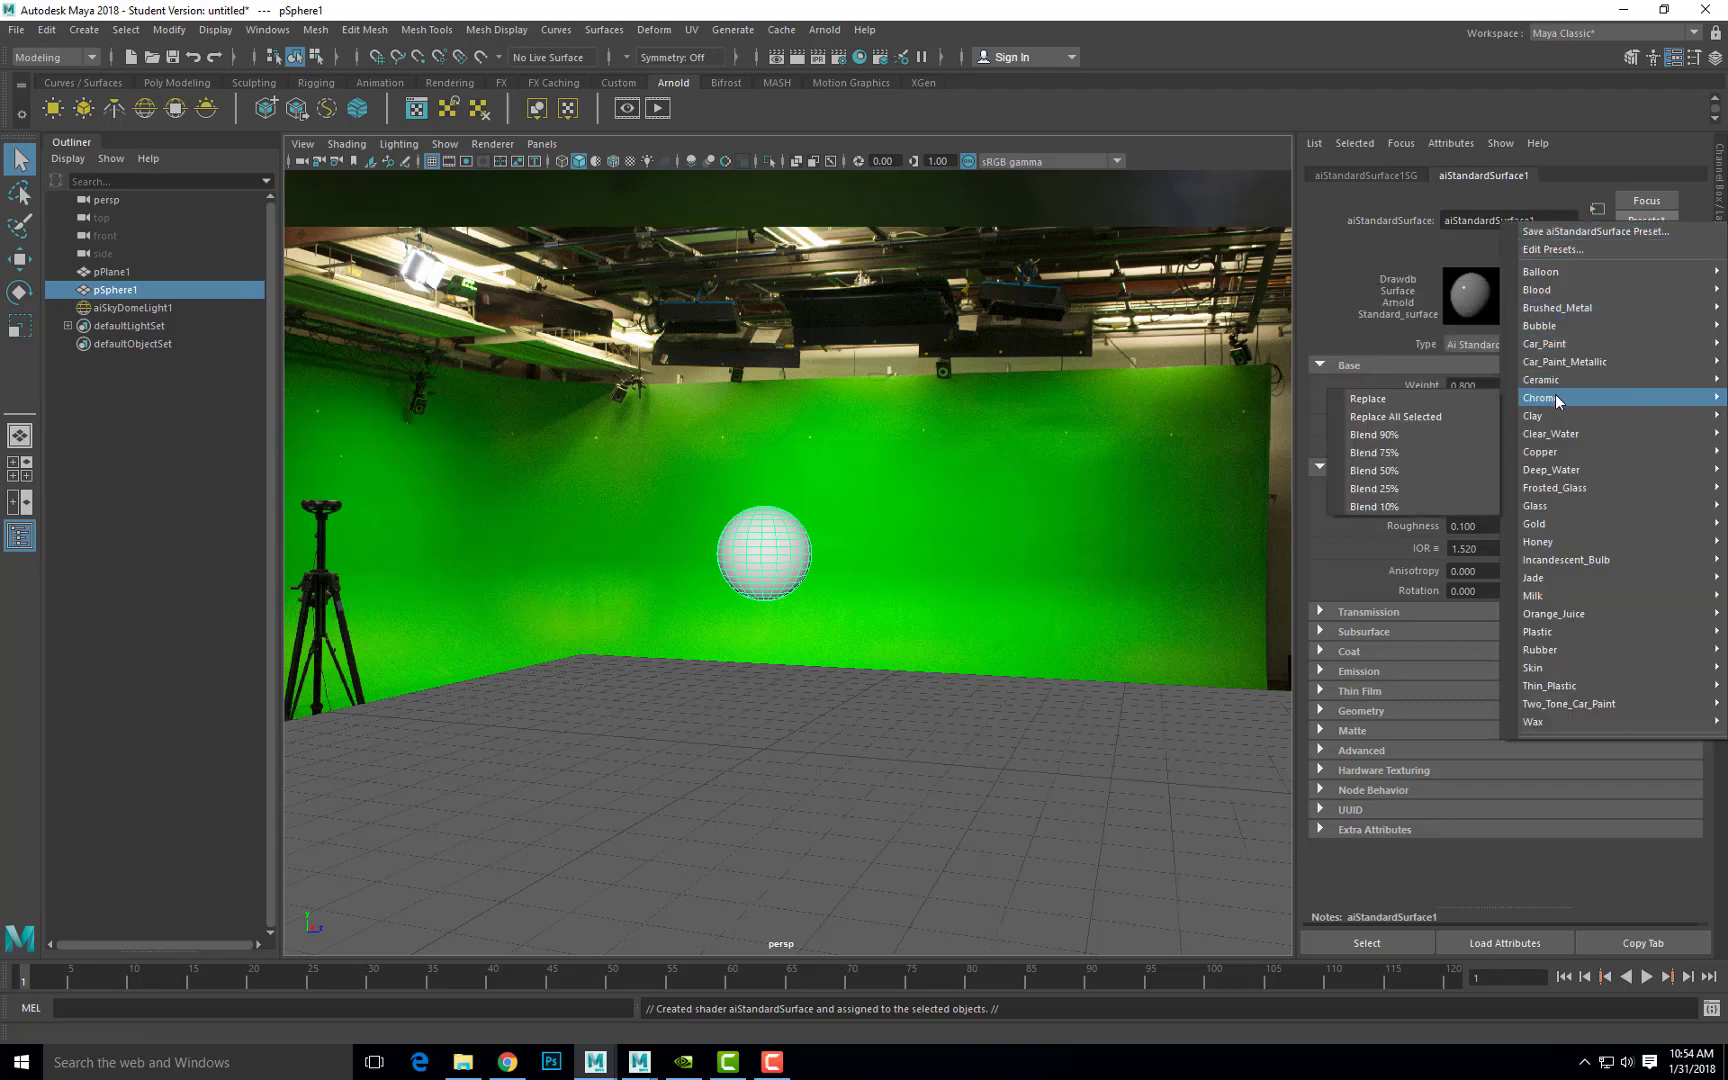
left_click(1411, 396)
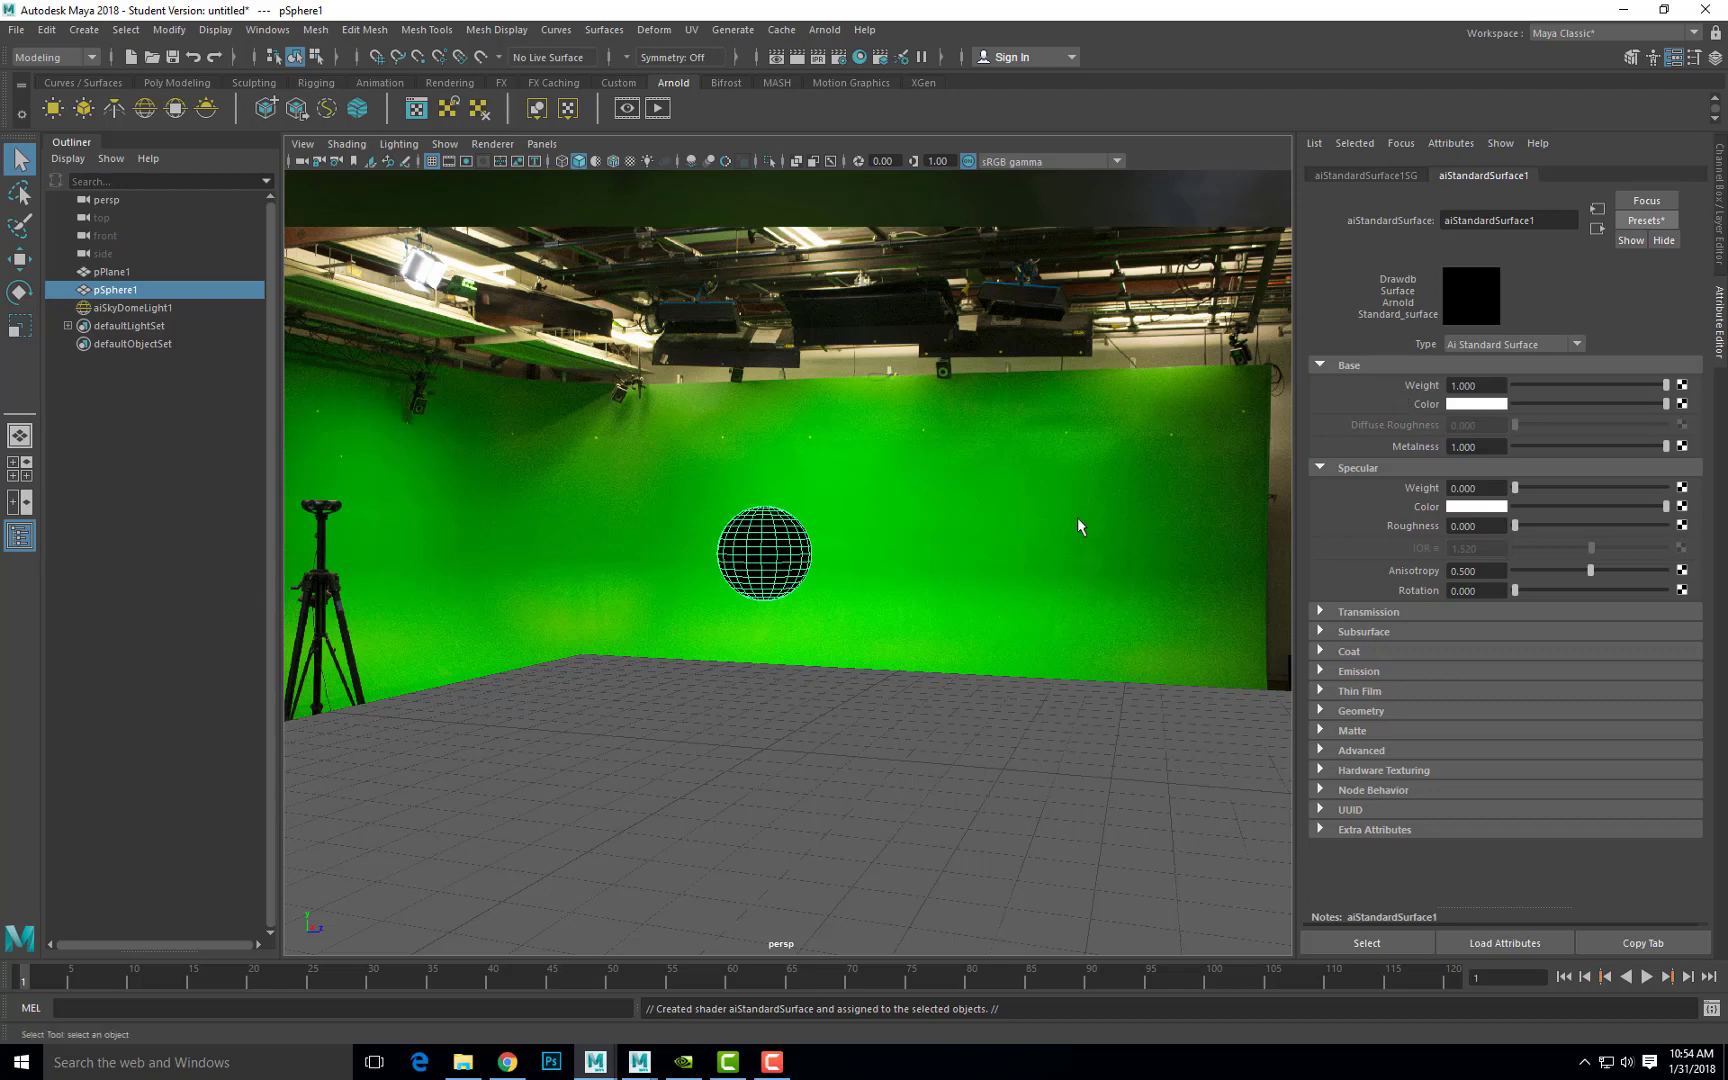
left_click(755, 722)
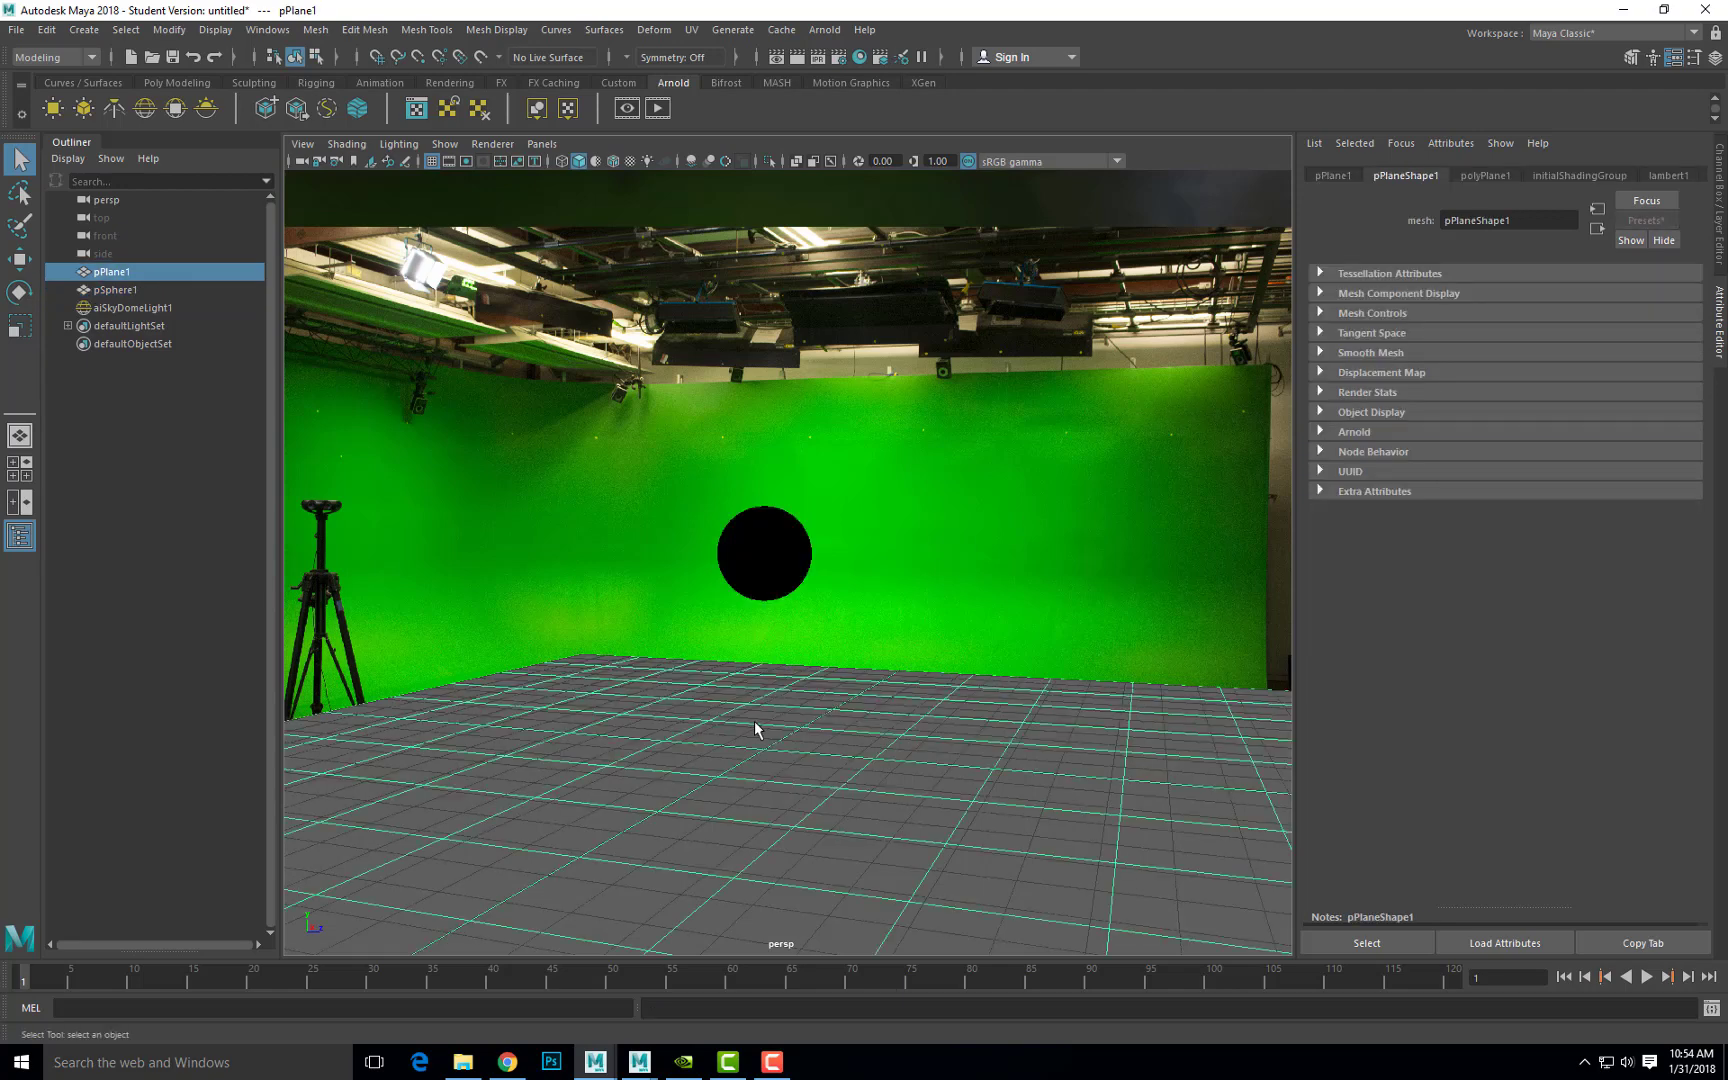
- Assign a new Arnold aiShadowMatte material to pPlane1 from its right-click menu
key("4")
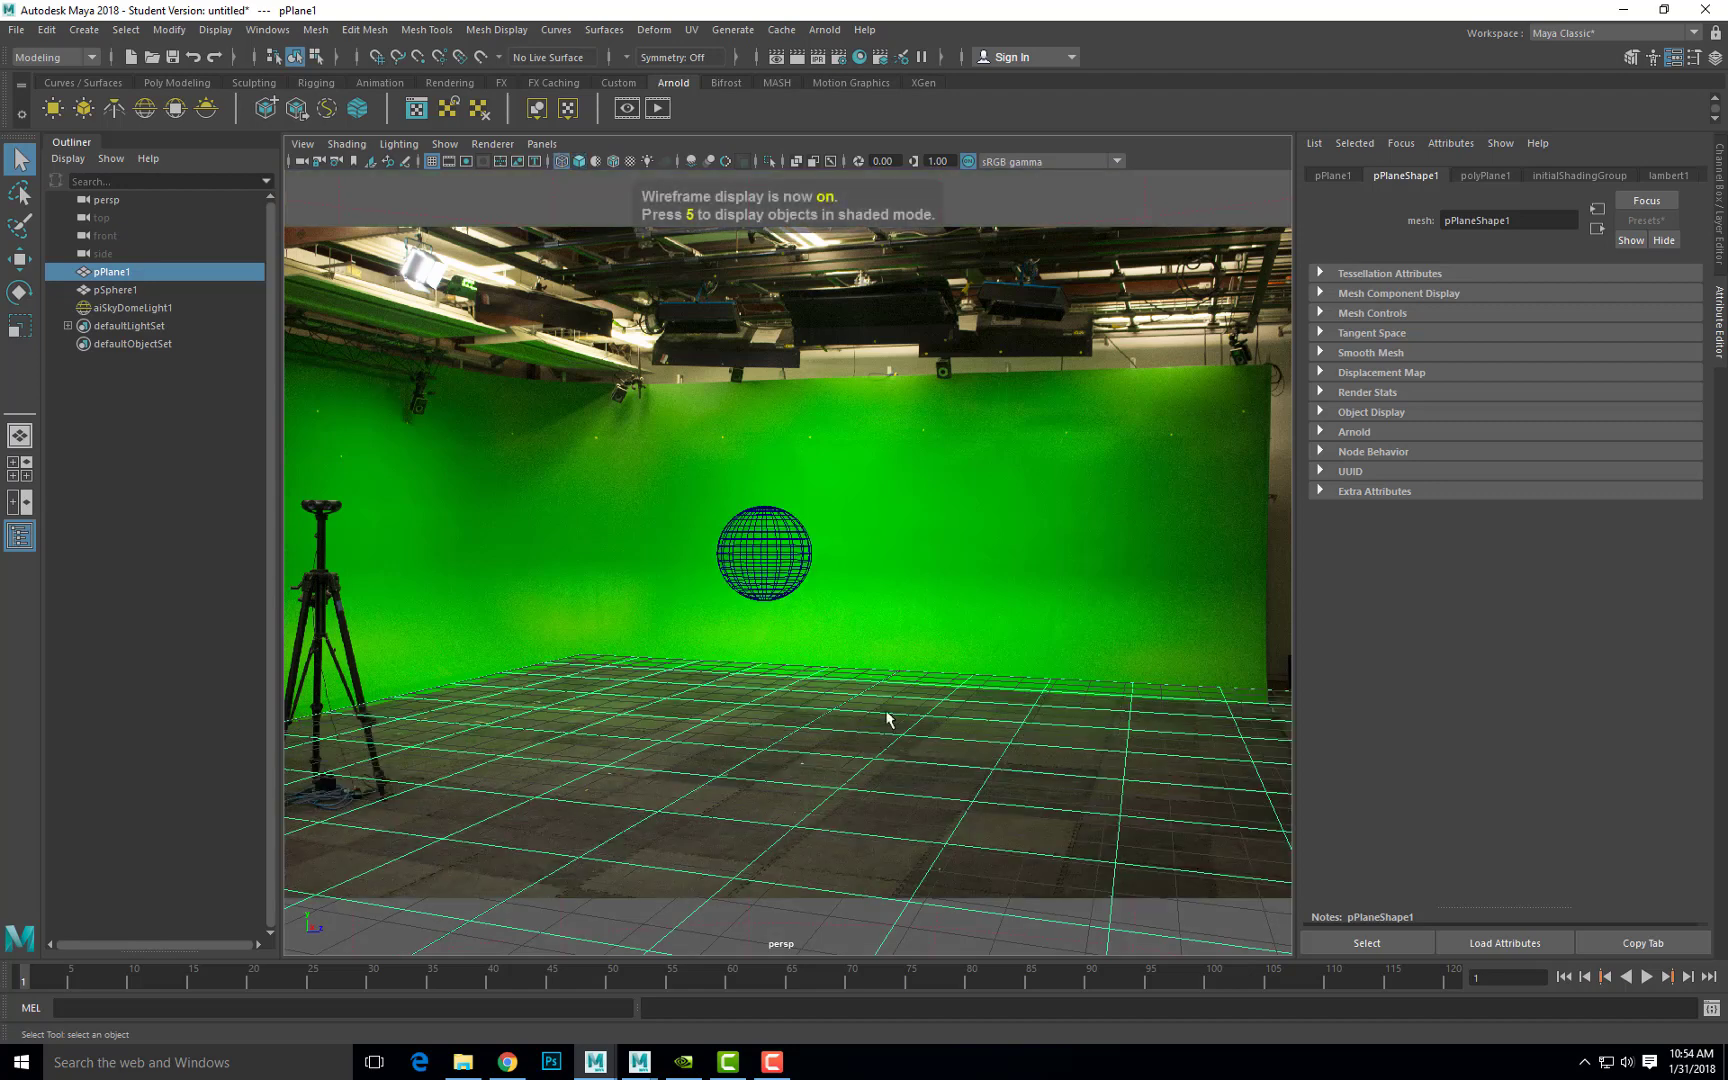
key("5")
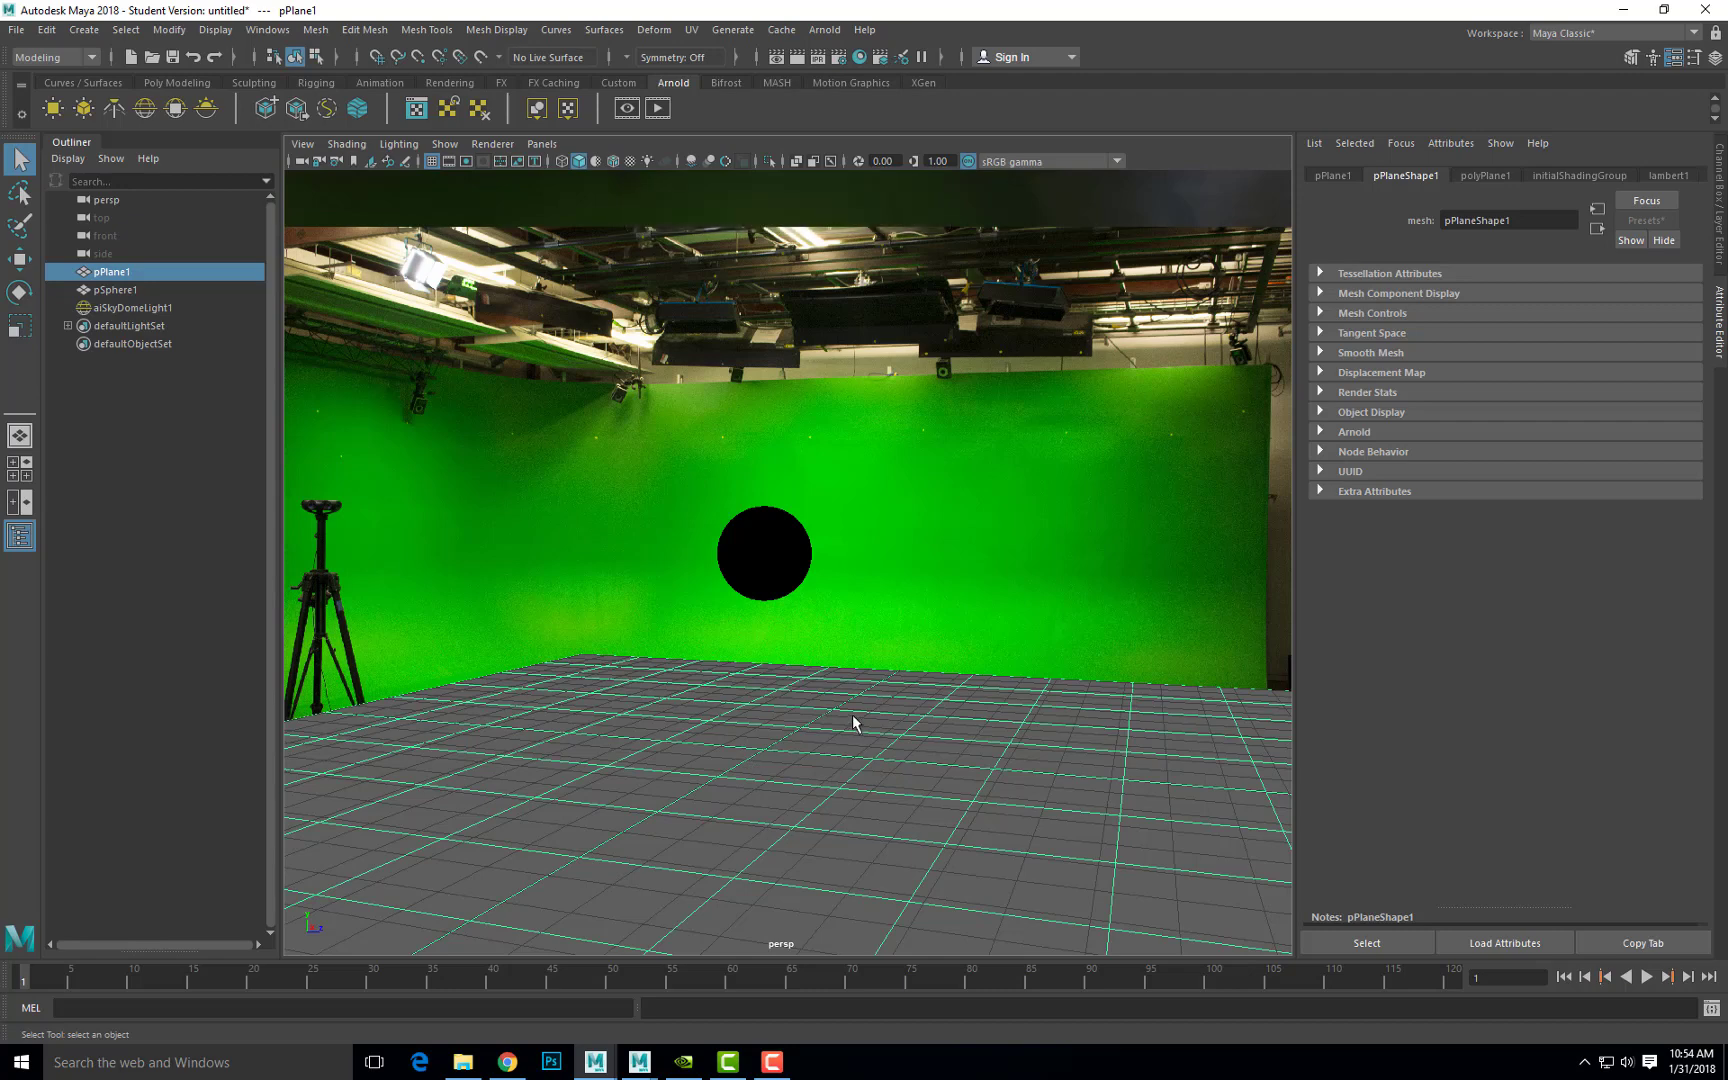
right_click(819, 679)
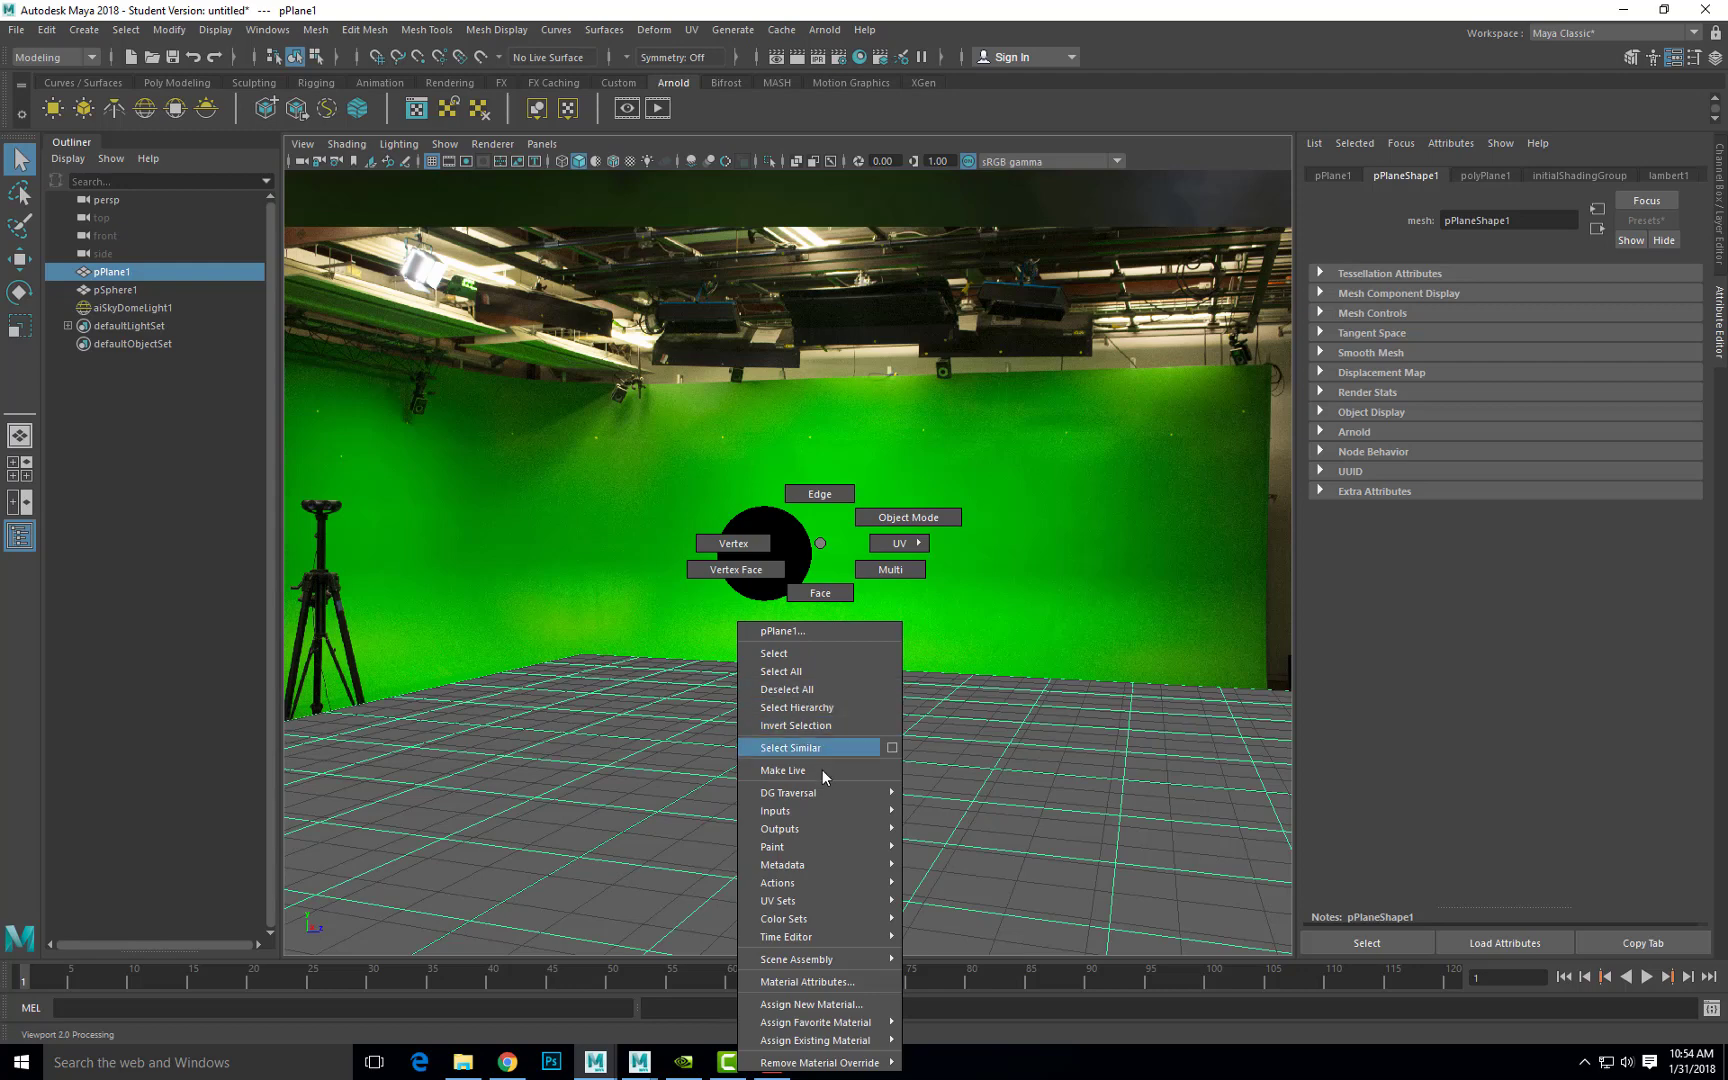
left_click(824, 1004)
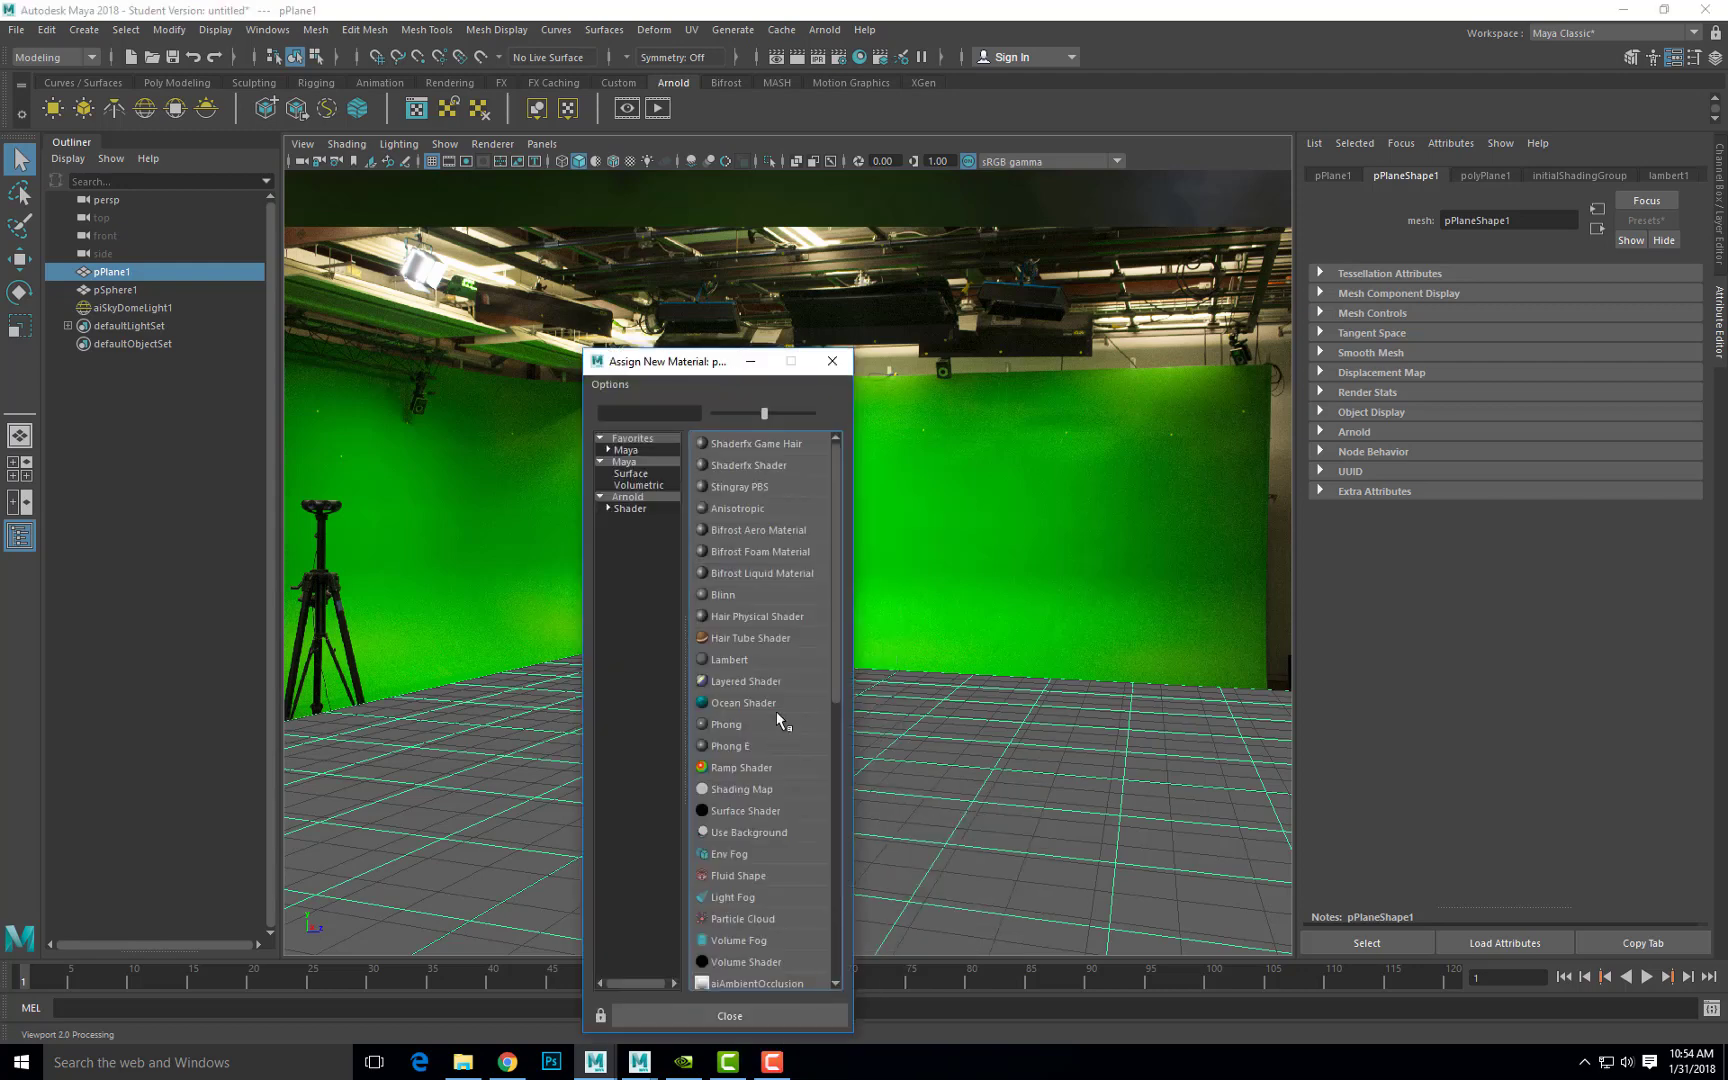
left_click(632, 498)
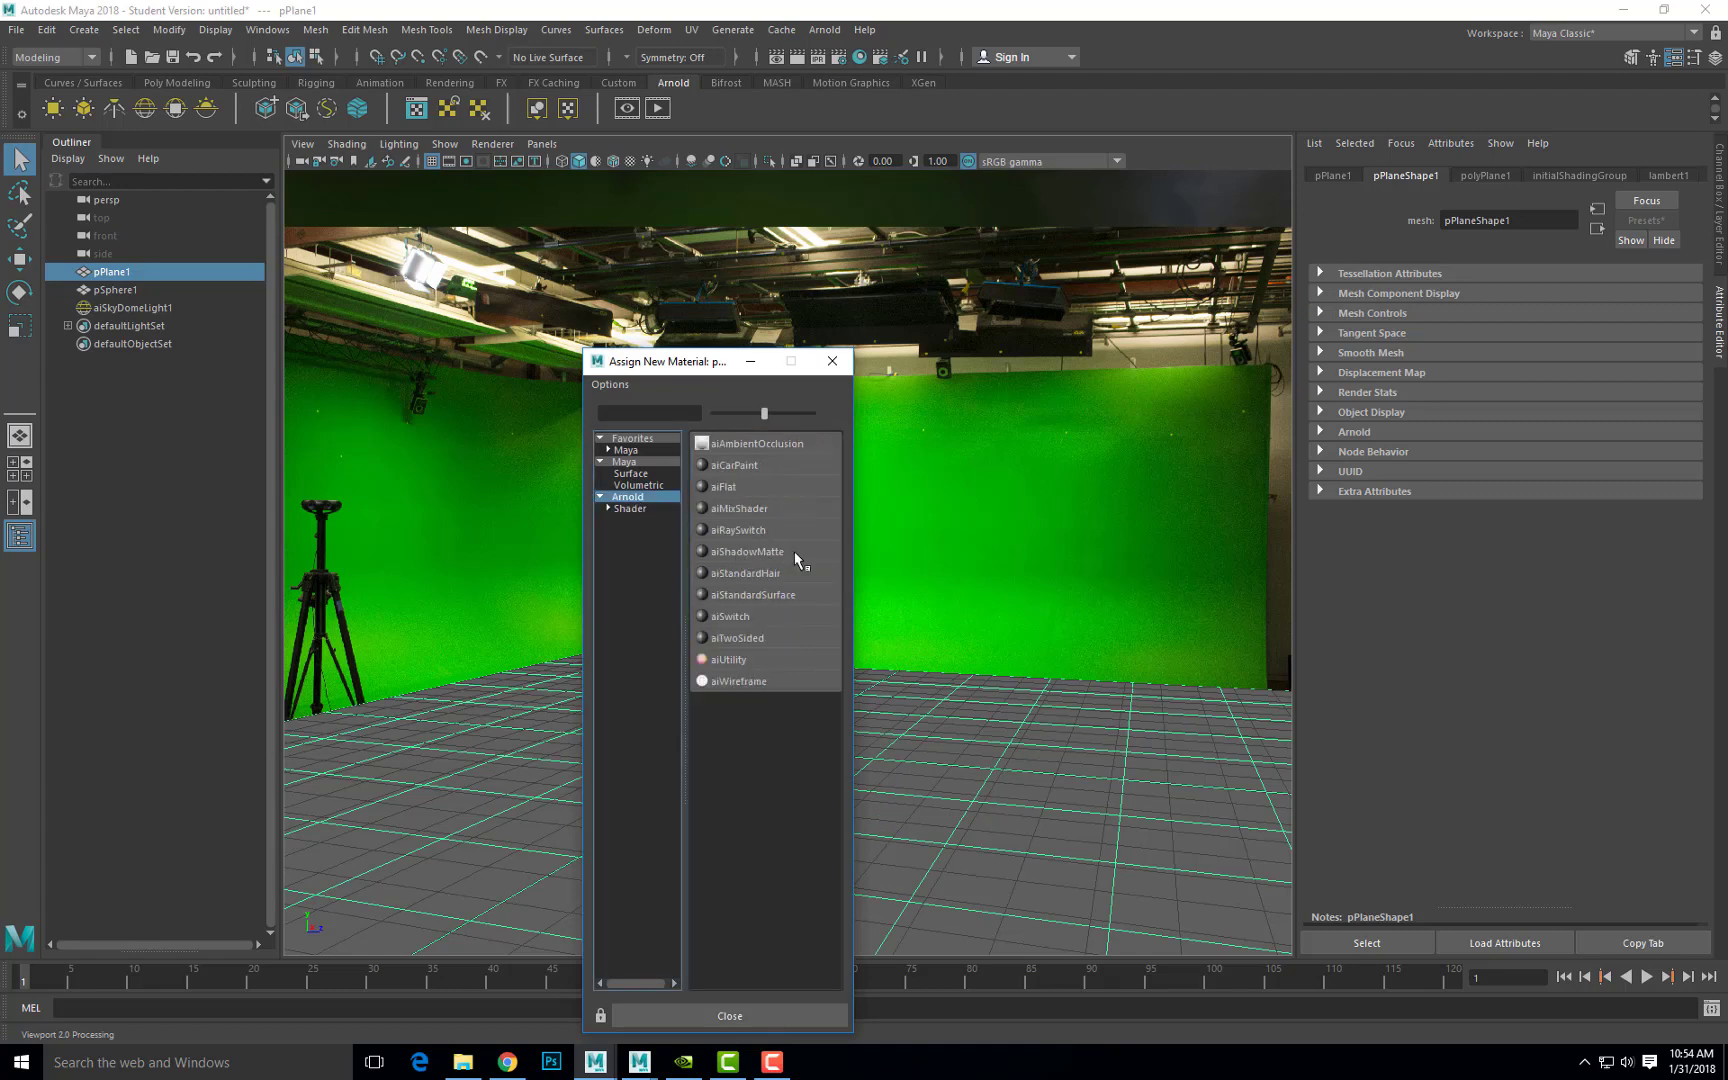
left_click(747, 552)
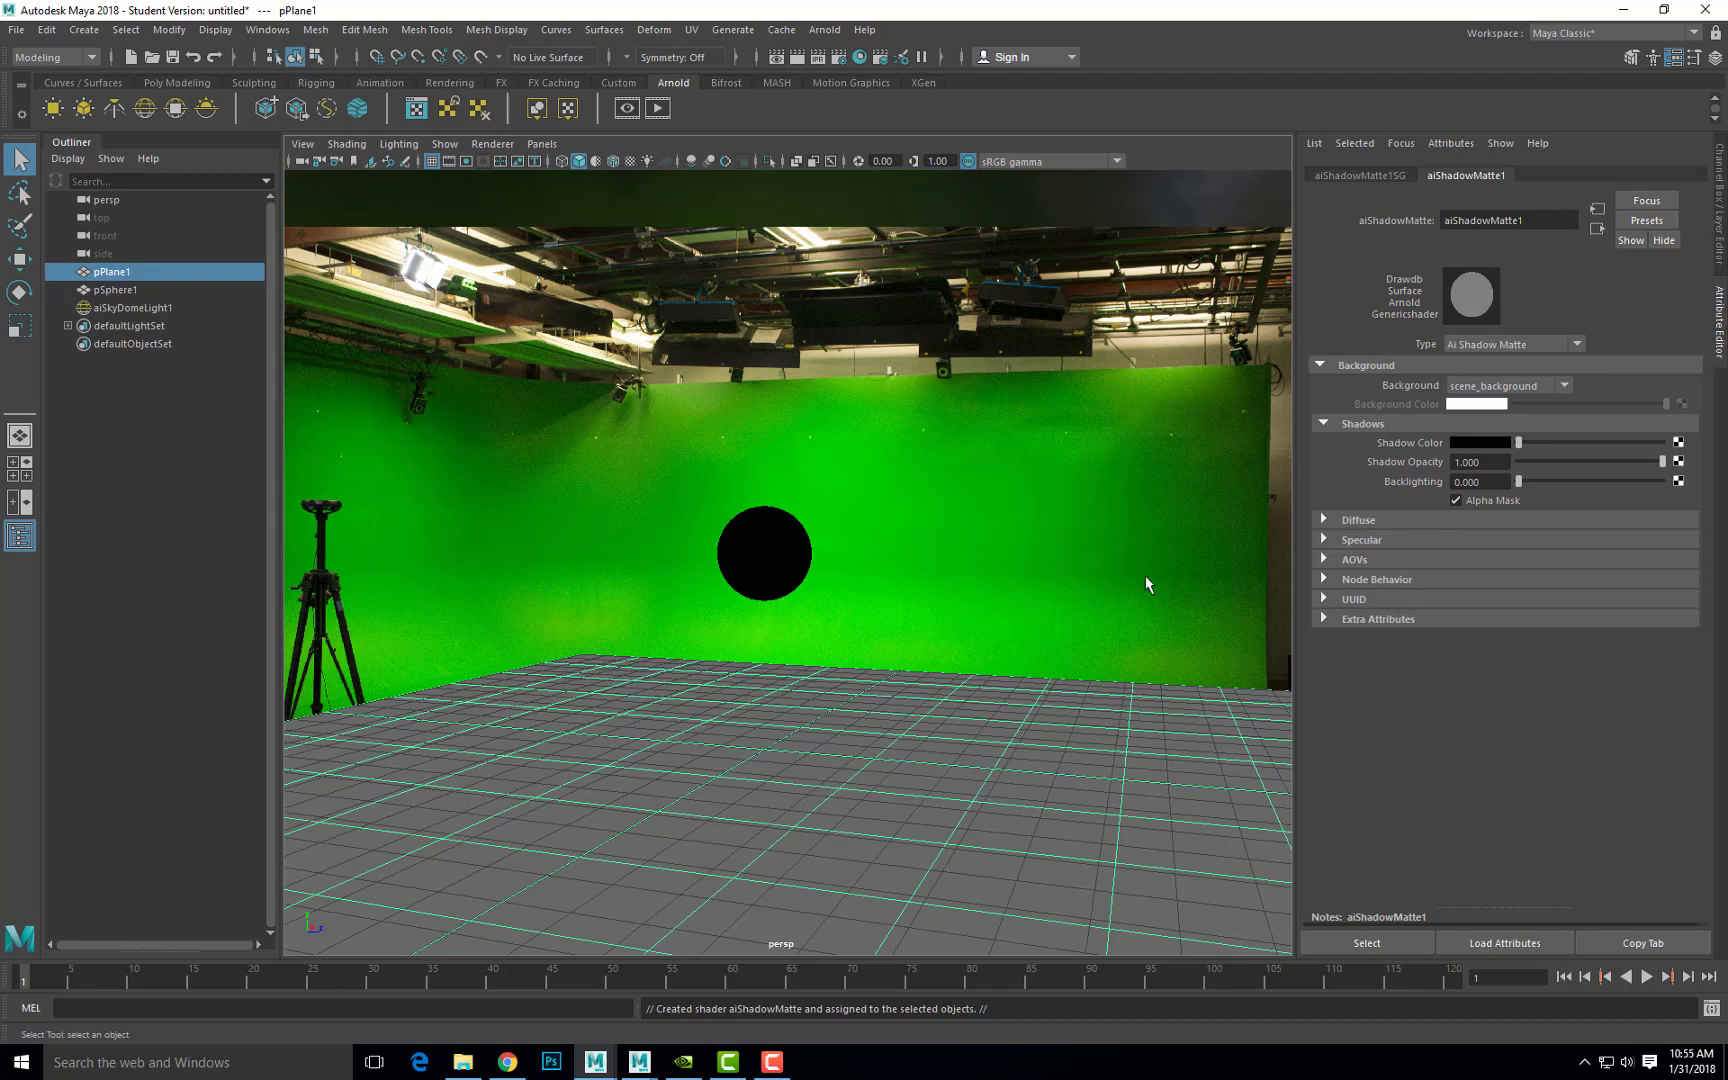
- Render a preview frame of the chrome sphere and select aiSkyDomeLight1 in the Outliner
left_click(777, 57)
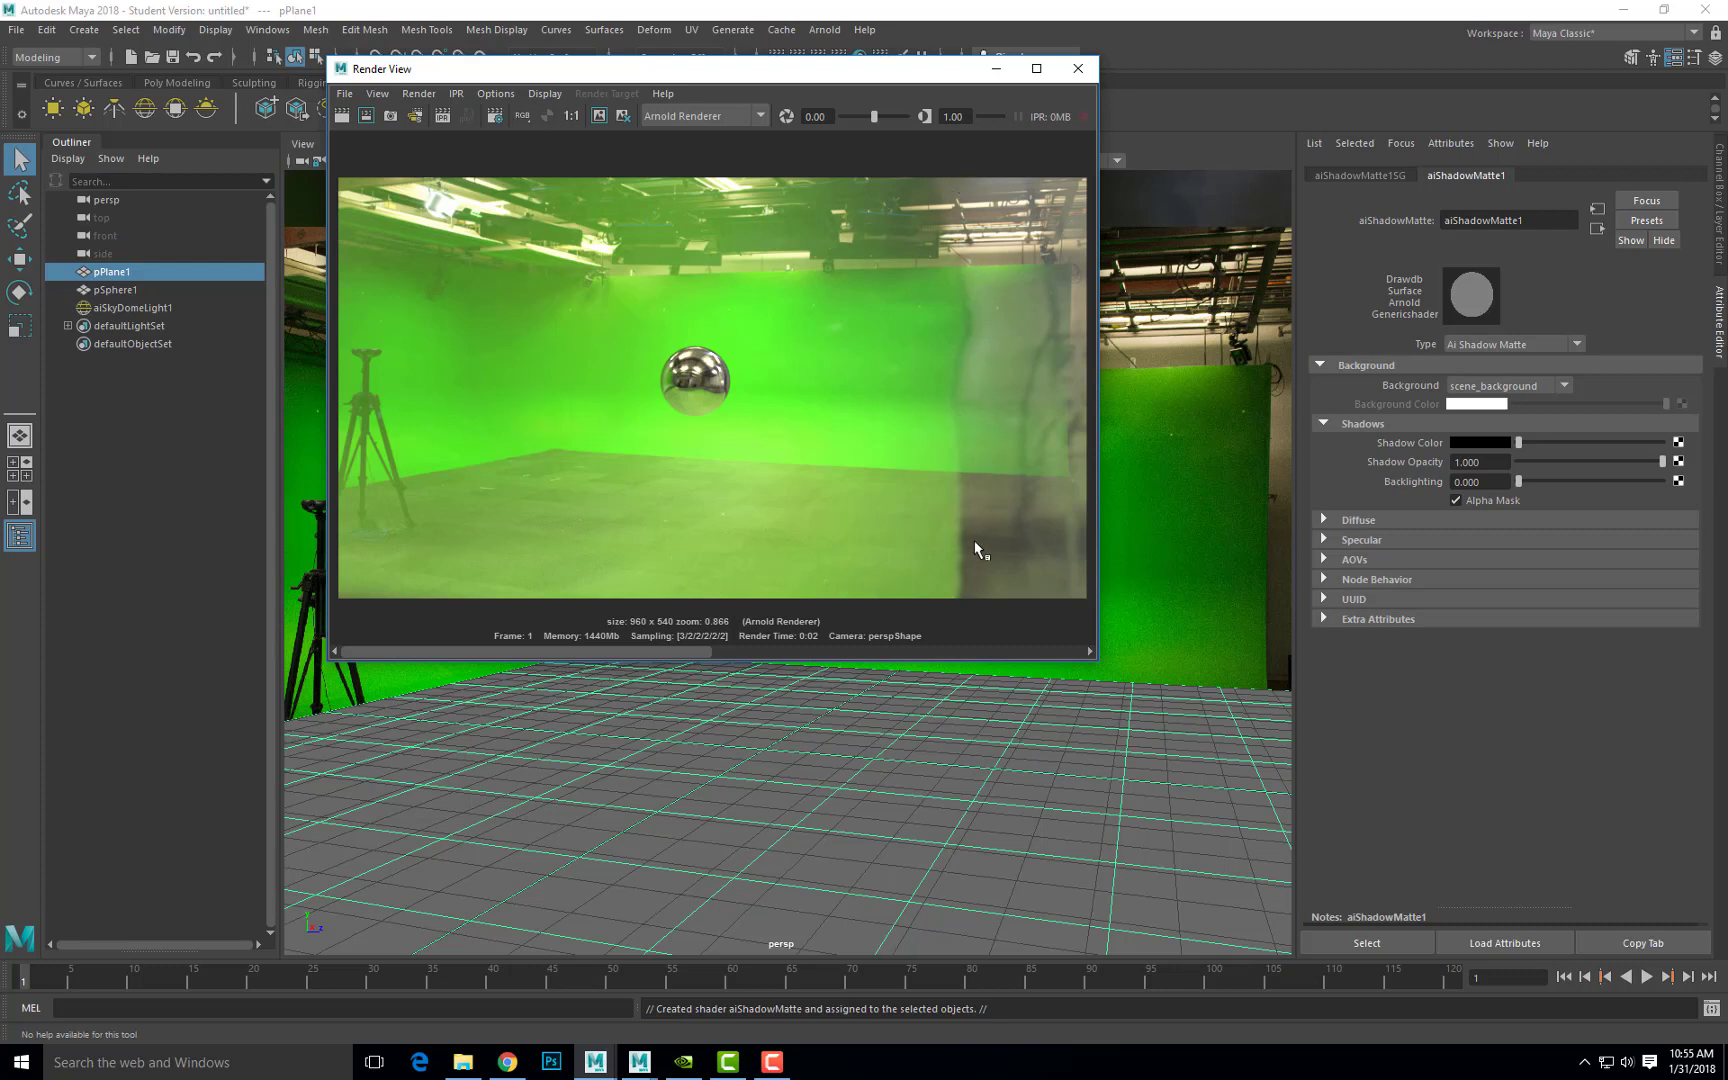
left_click_drag(782, 73, 796, 273)
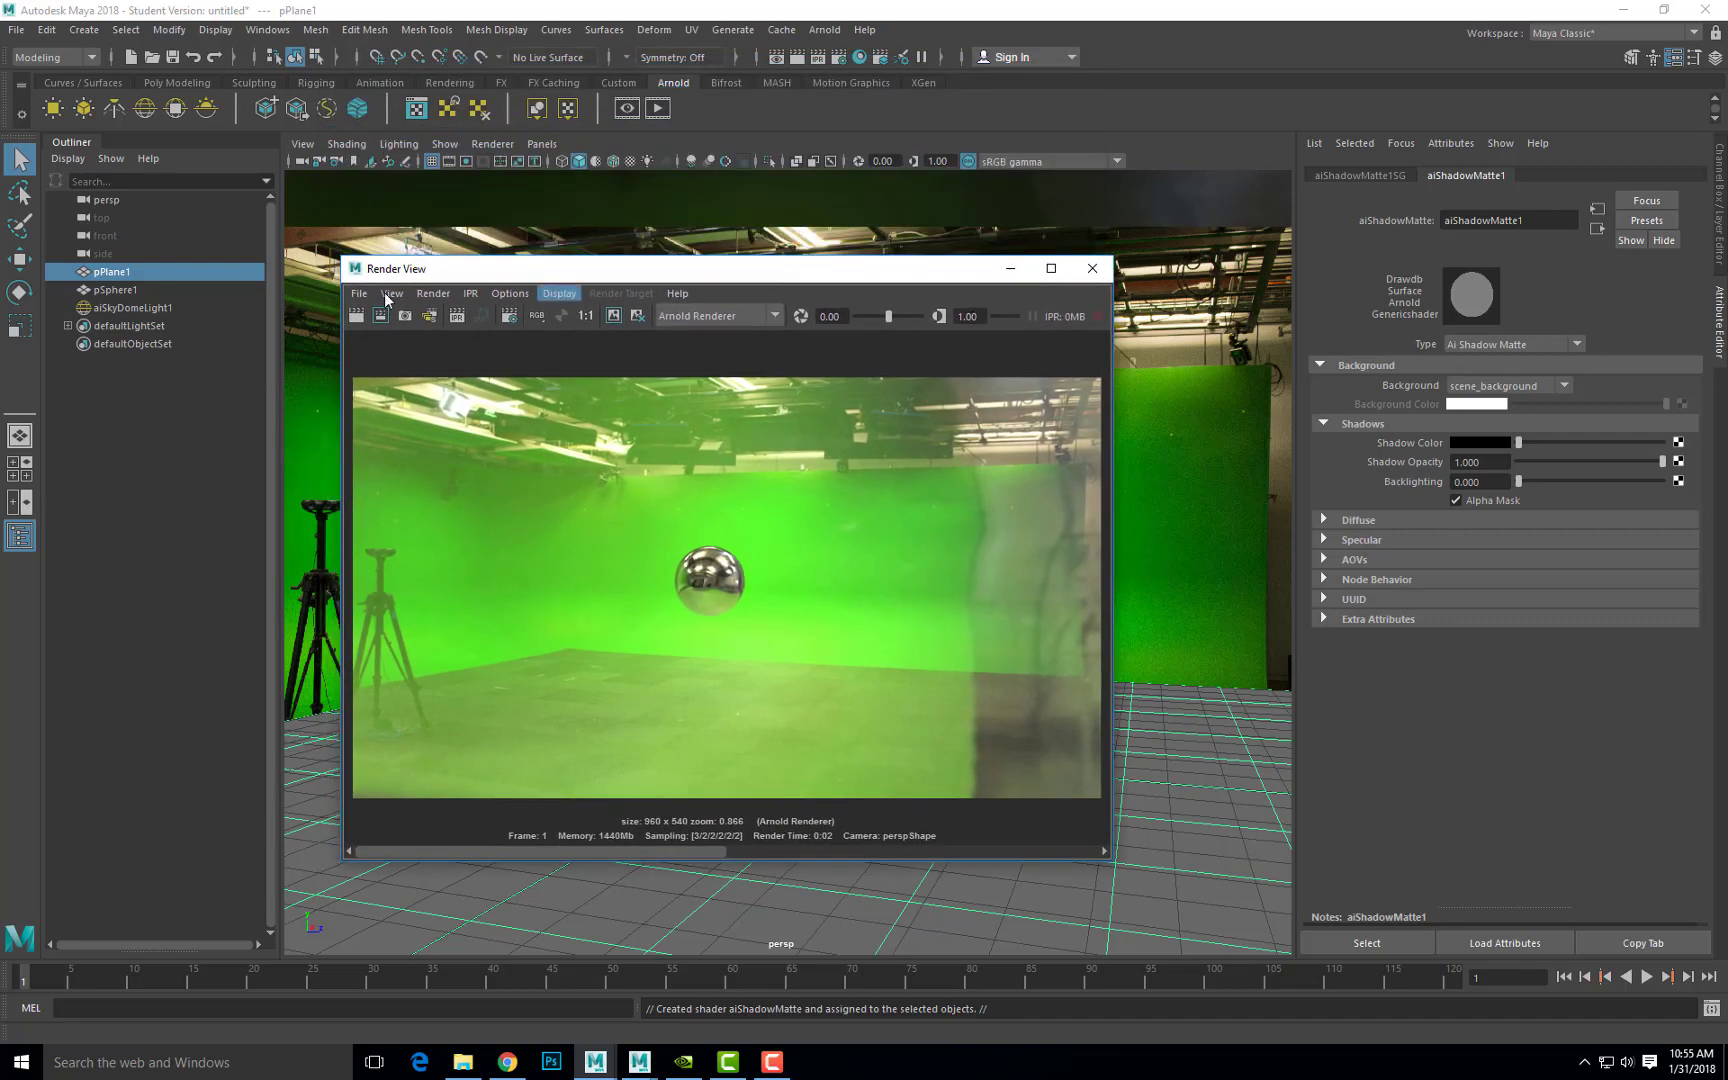
left_click(126, 308)
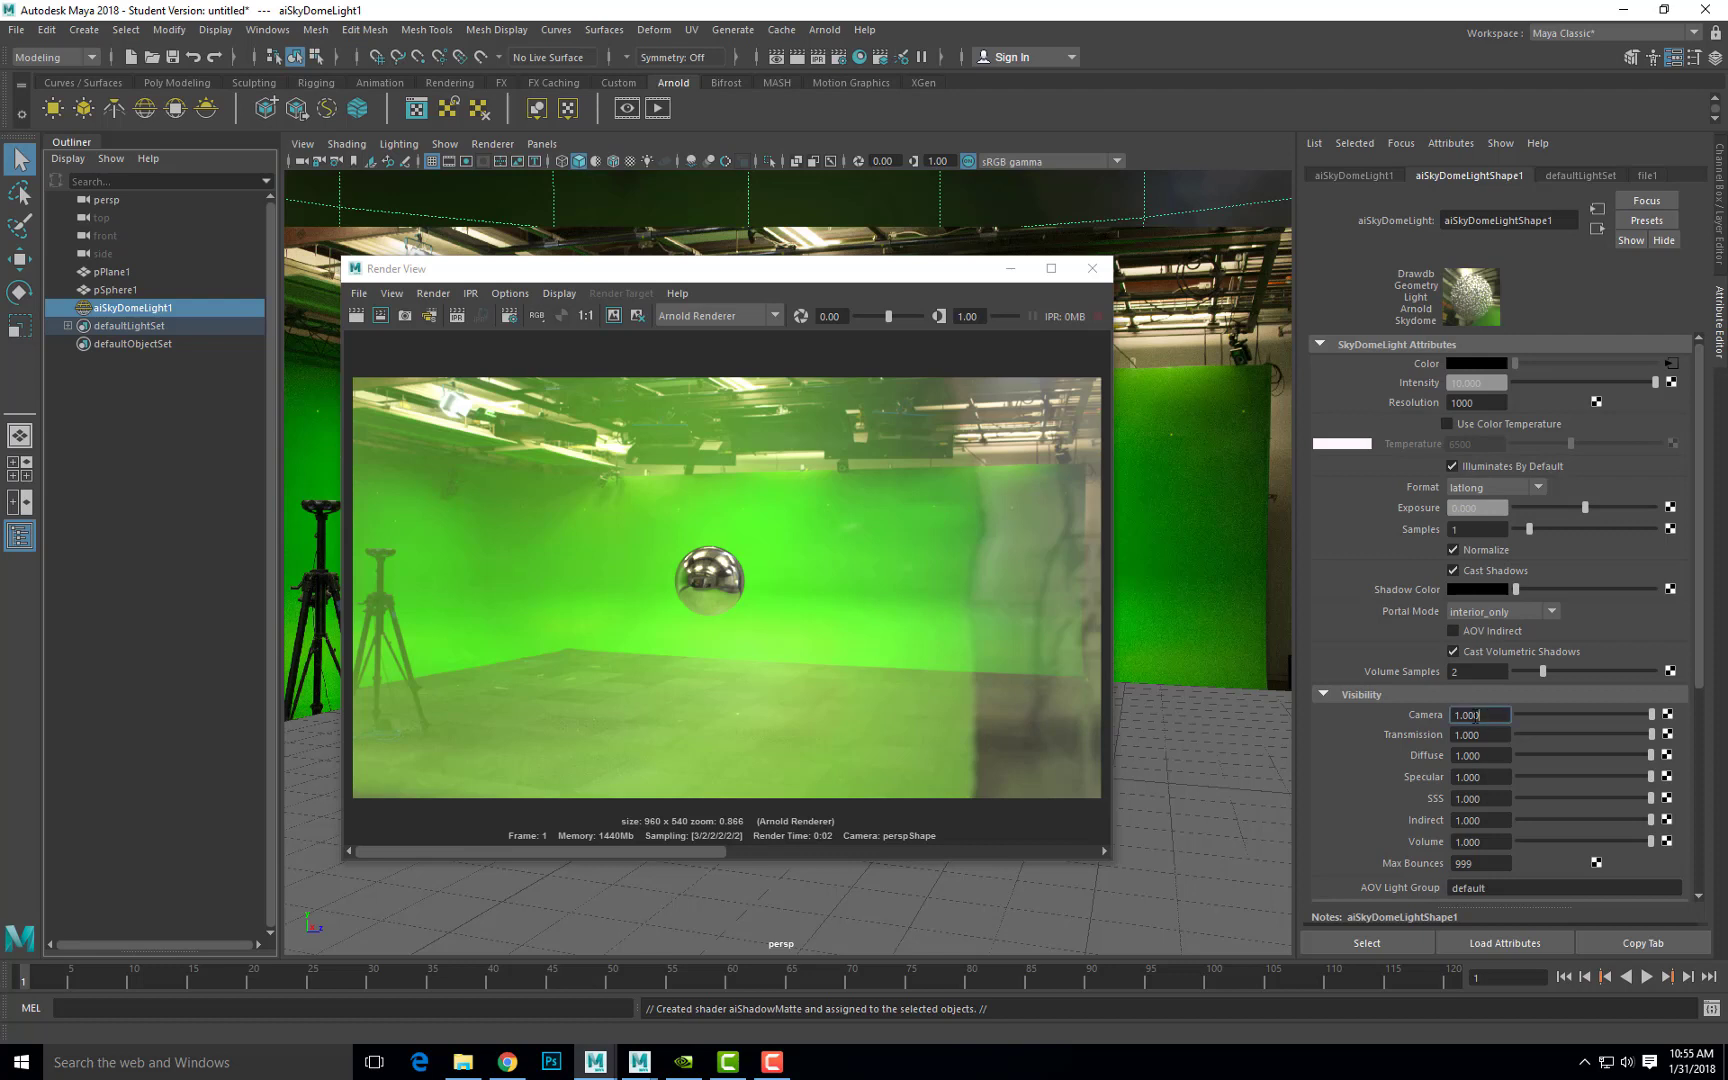
- Set aiSkyDomeLightShape1 camera visibility to 0 and its intensity to 6
left_click_drag(1489, 716, 1437, 715)
type("0")
key("Return")
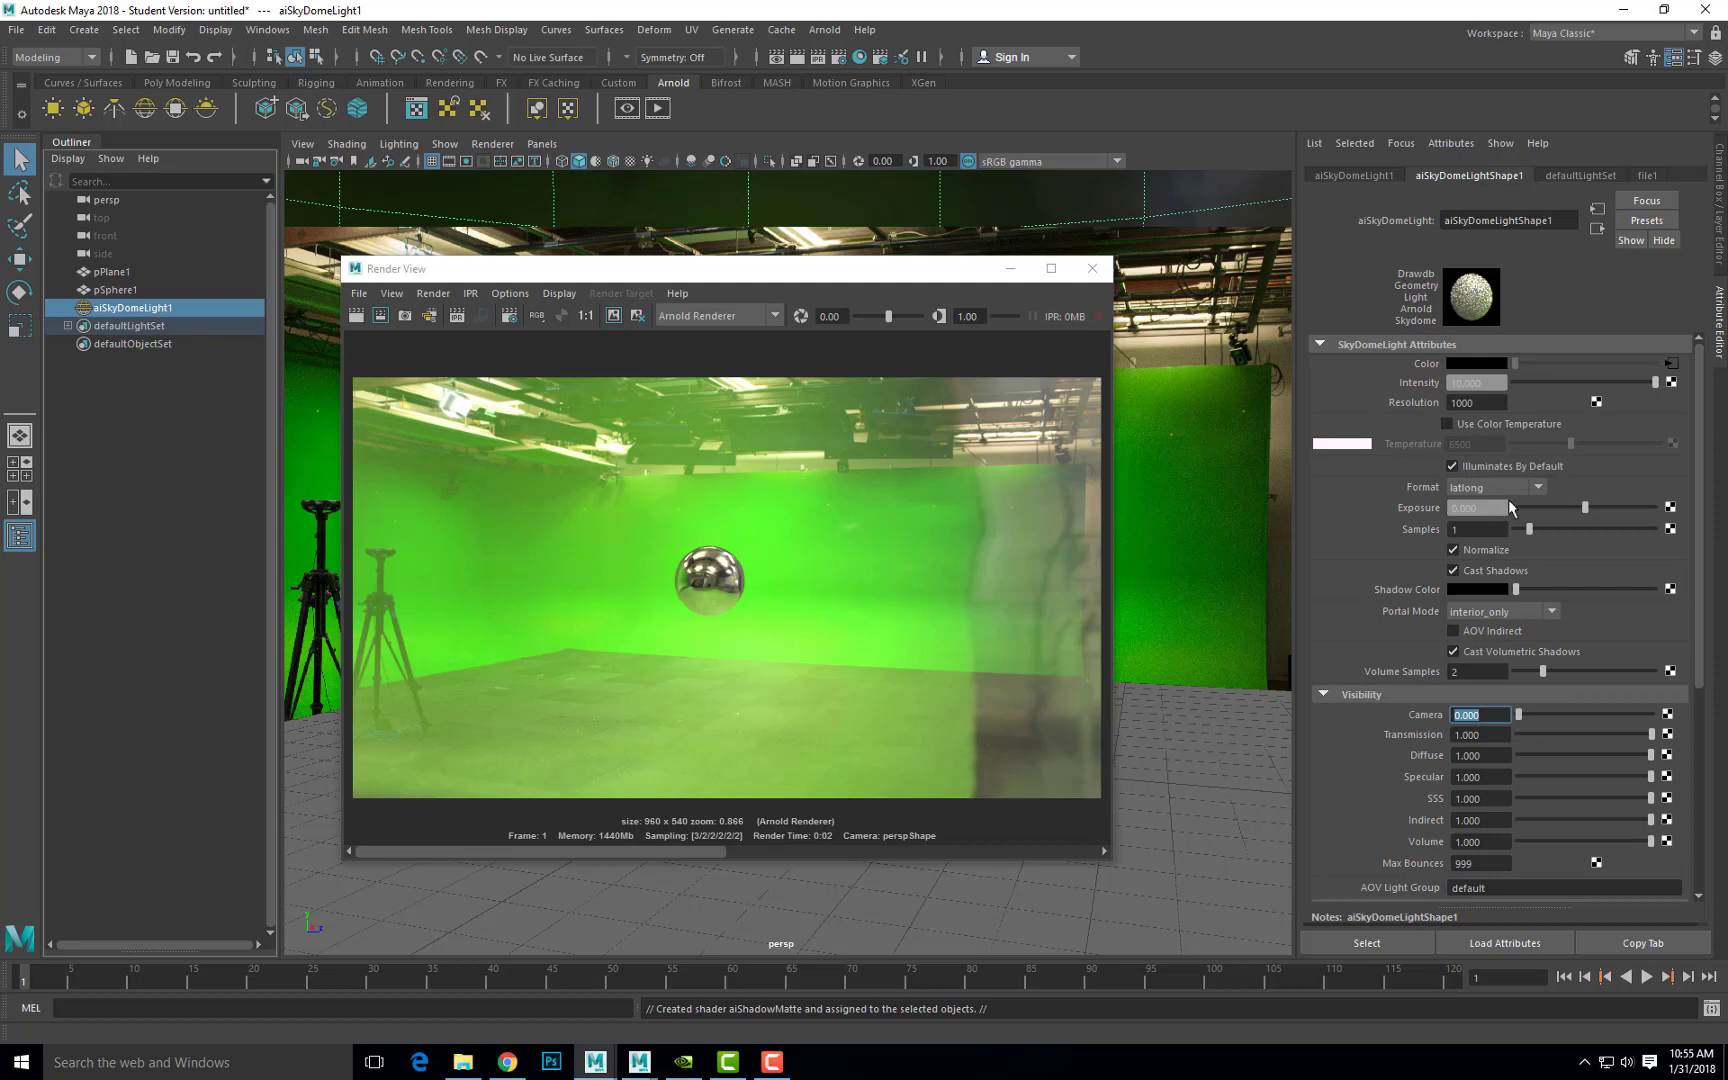
left_click_drag(1502, 383, 1426, 383)
type("6")
key("Return")
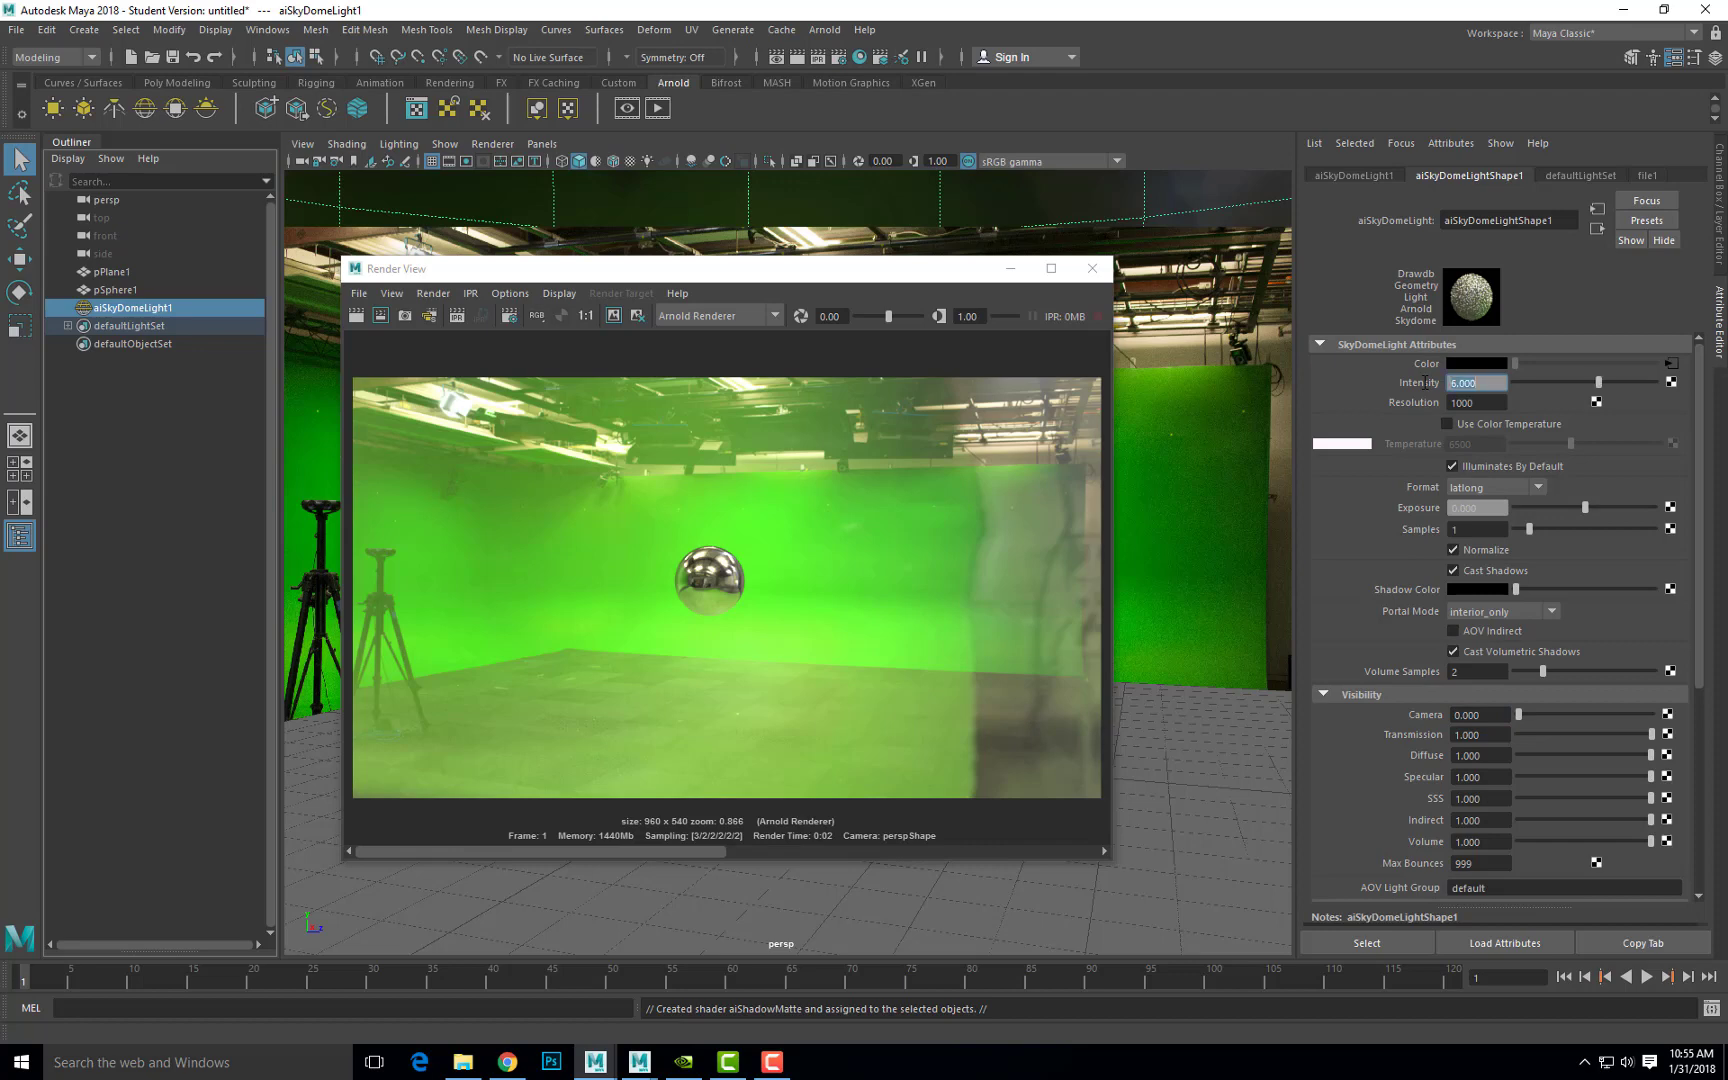
left_click_drag(900, 268, 721, 166)
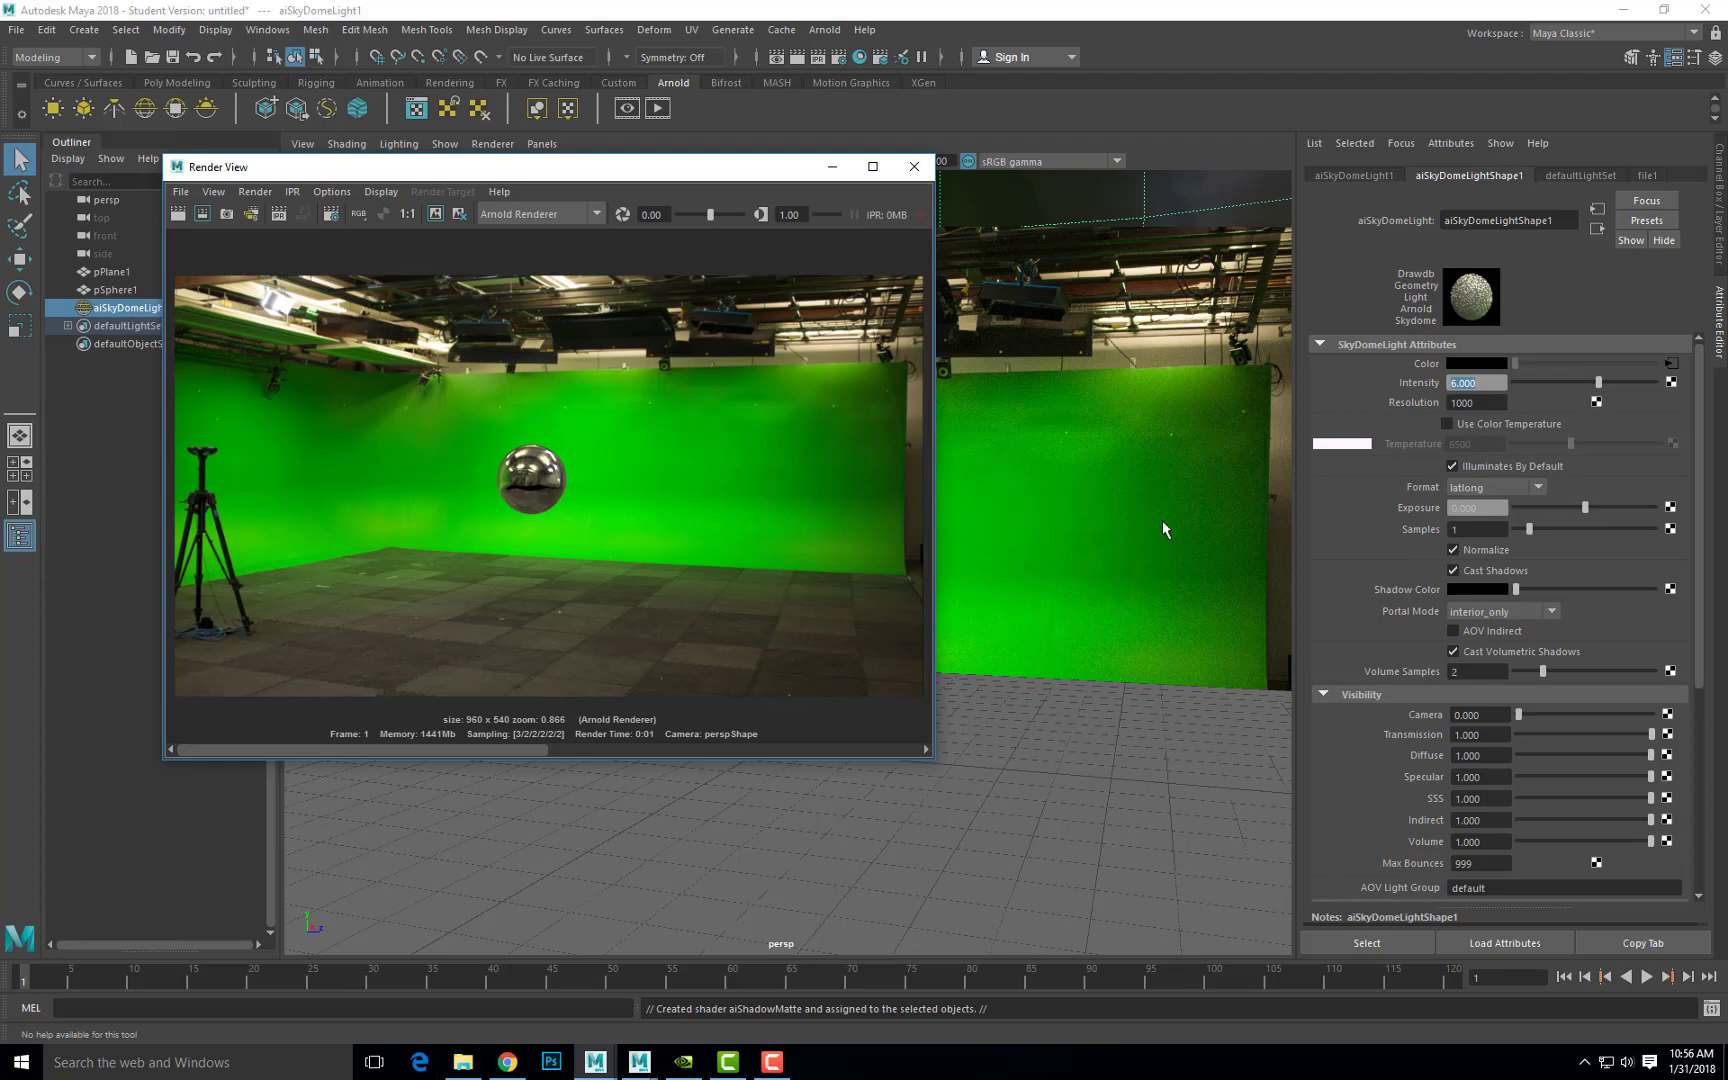
- Give pPlane1's aiShadowMatte1 a red Shadow Color and close the Render View
left_click(1161, 725)
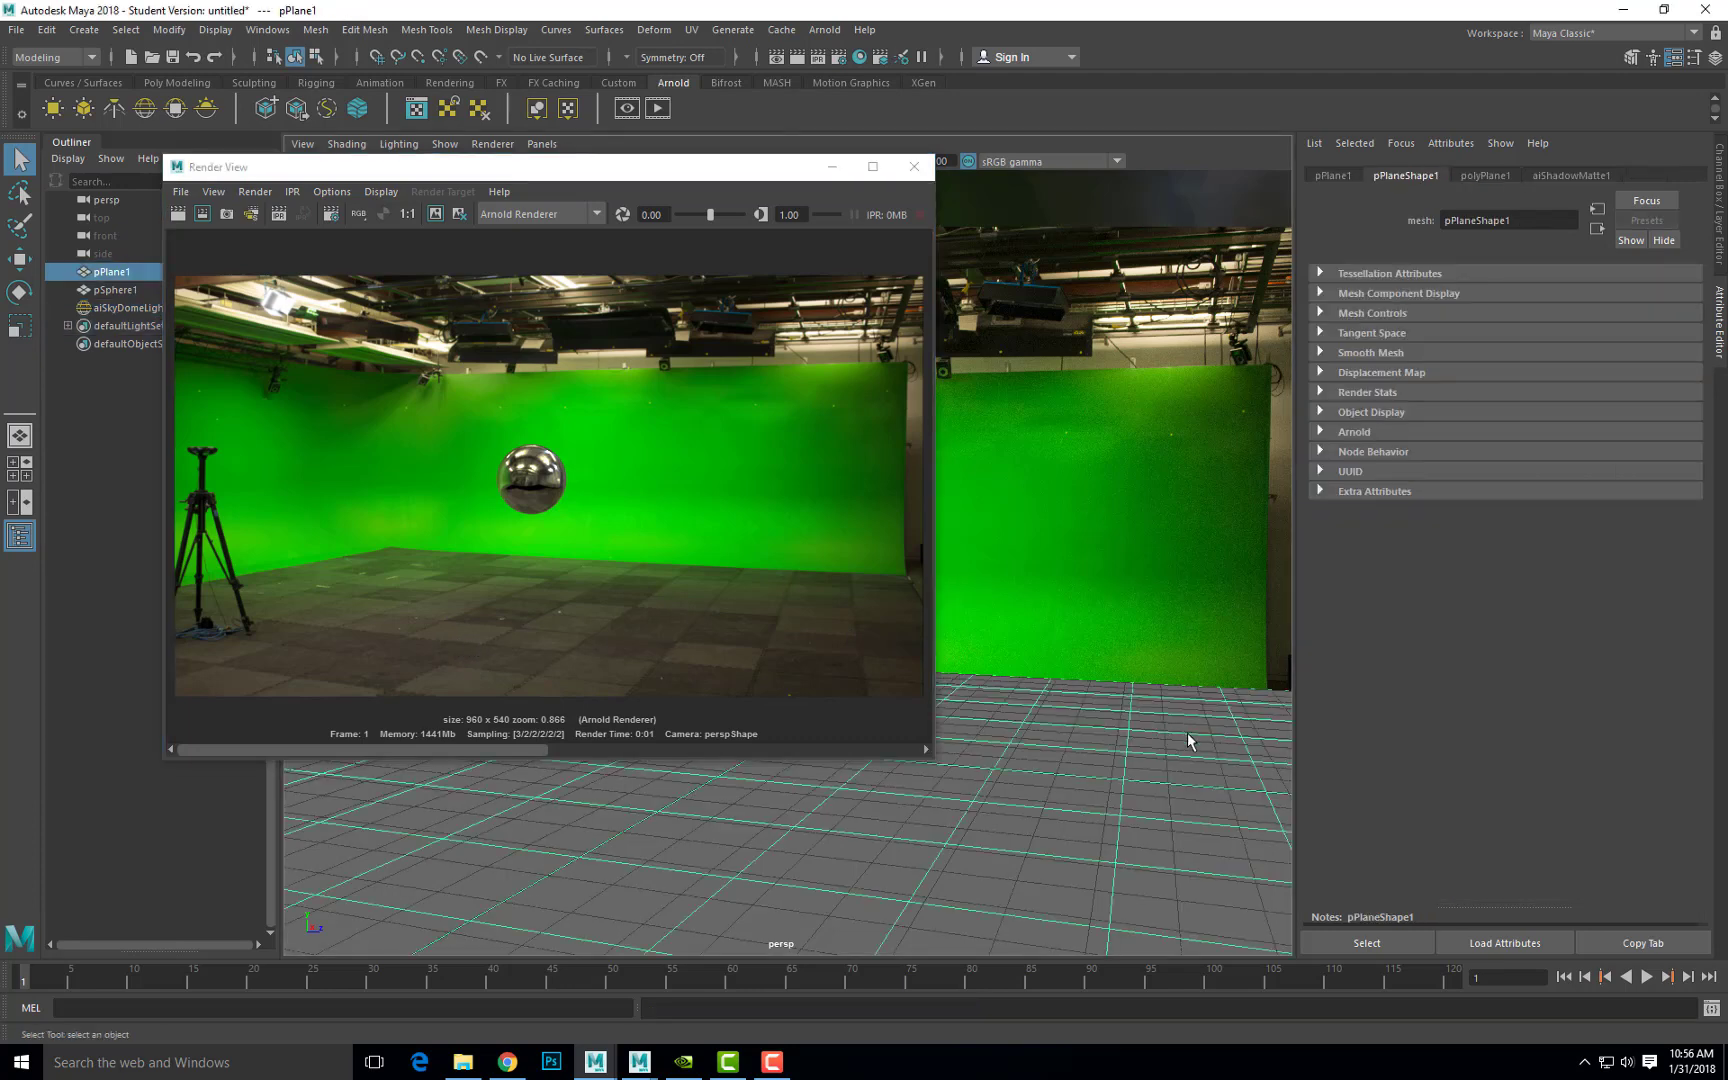
left_click(1573, 176)
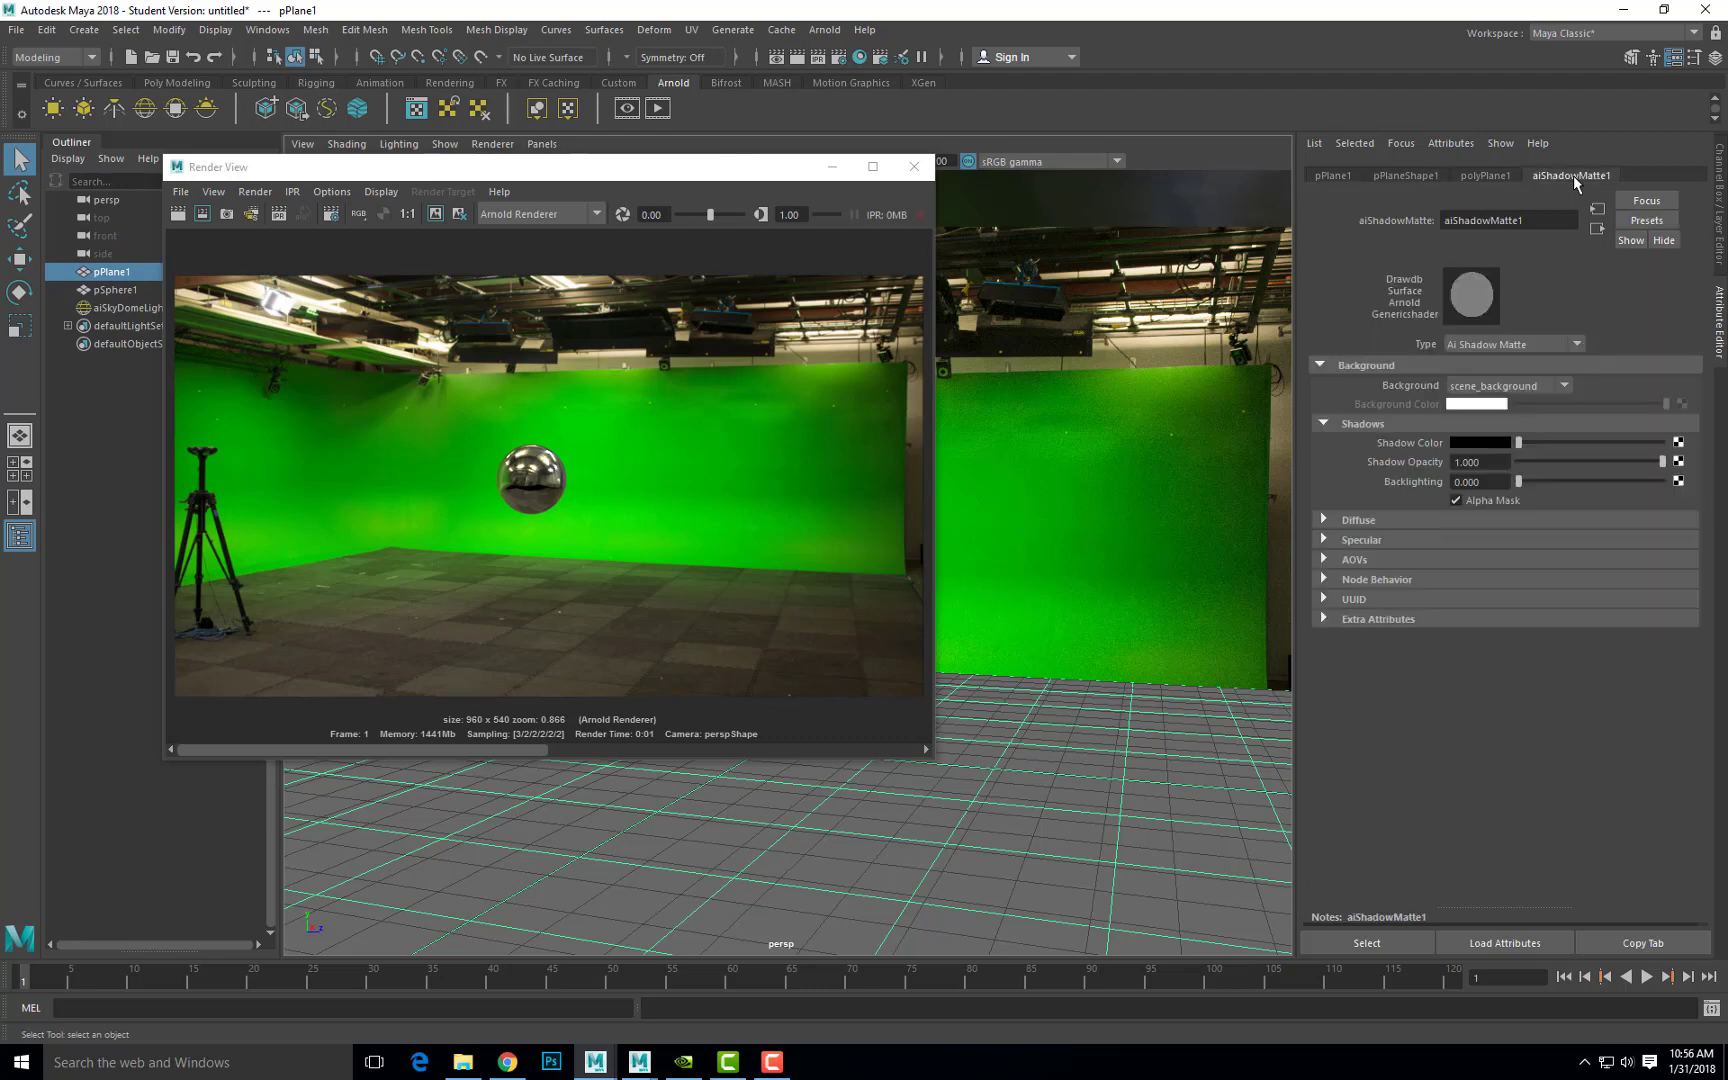
left_click(1479, 443)
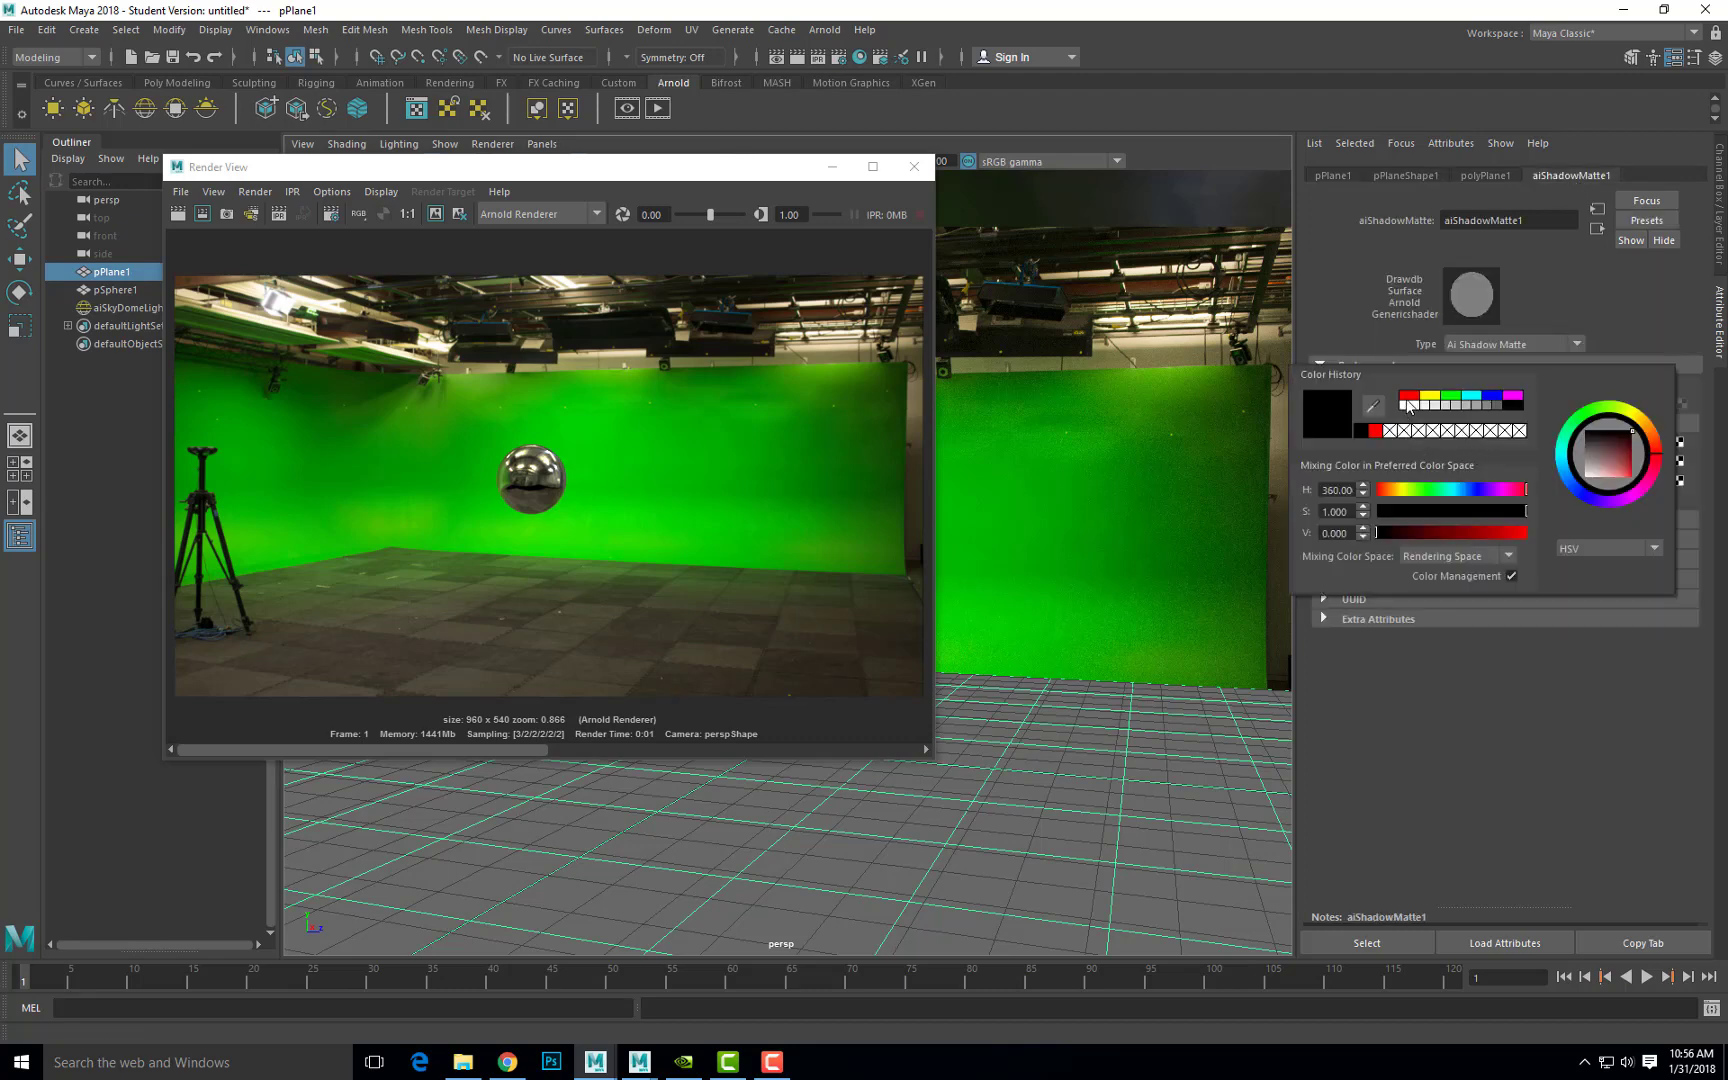
left_click(1375, 430)
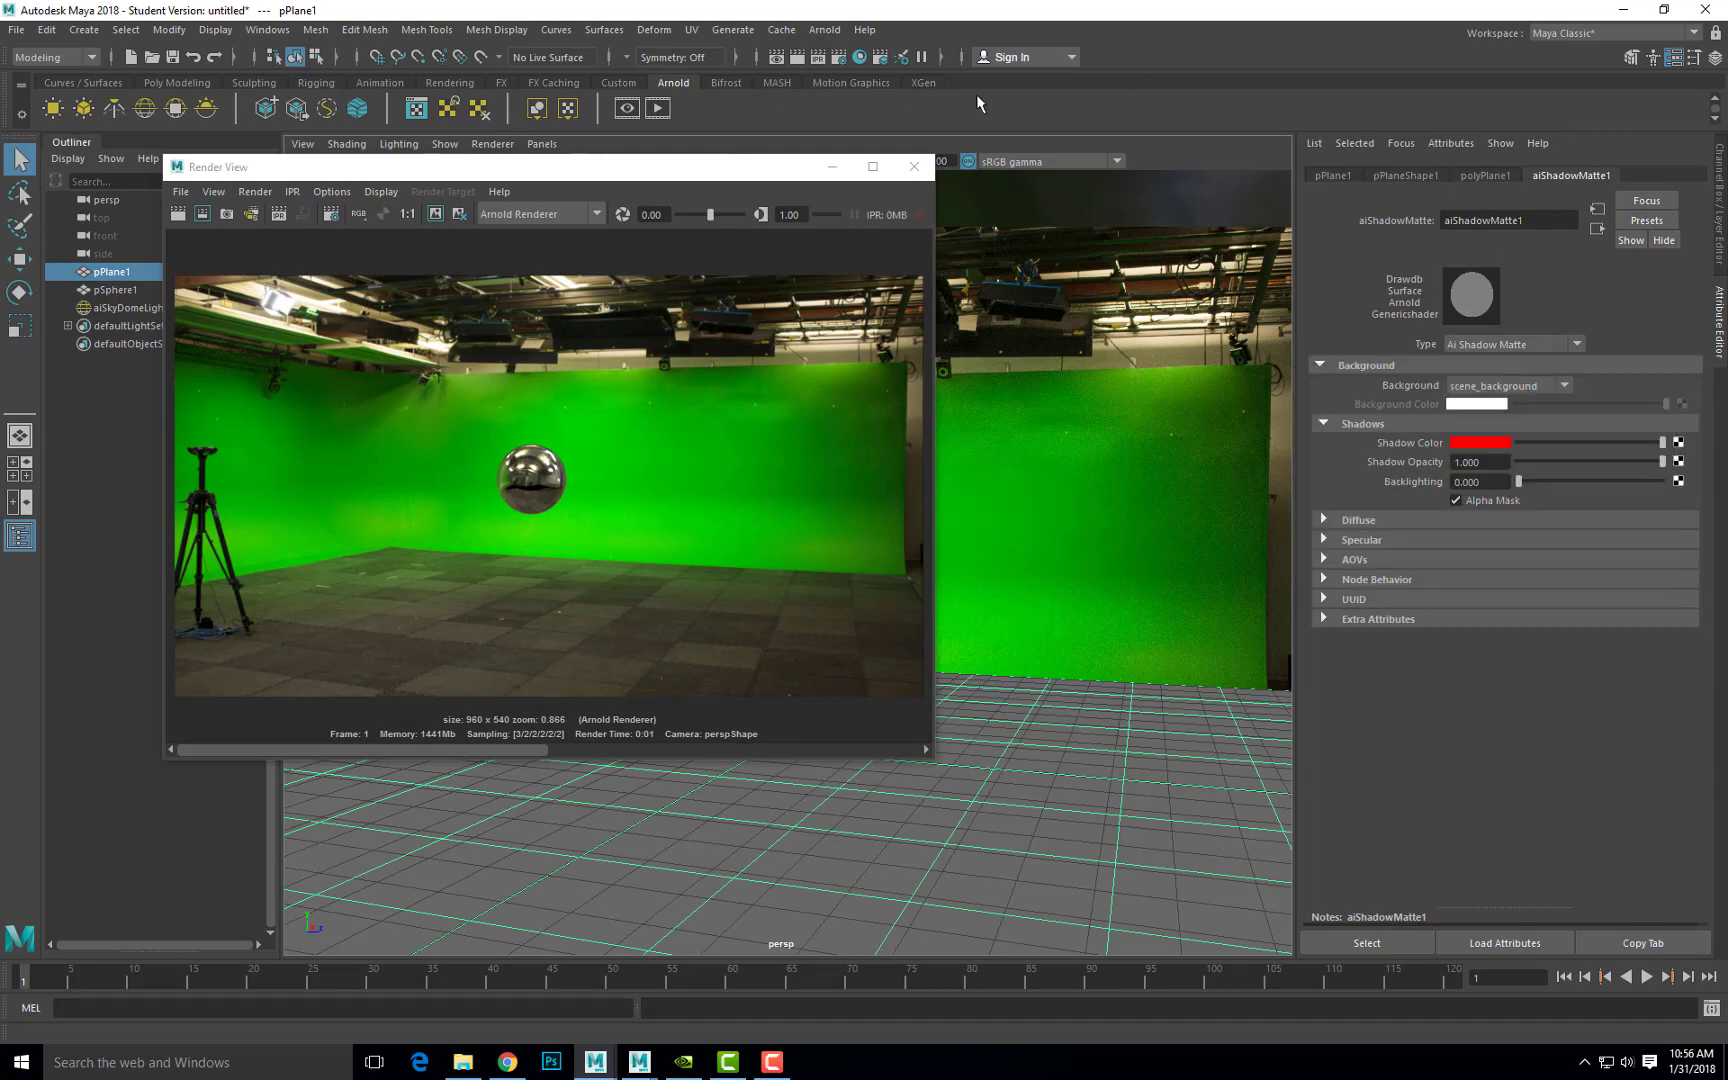
left_click(914, 166)
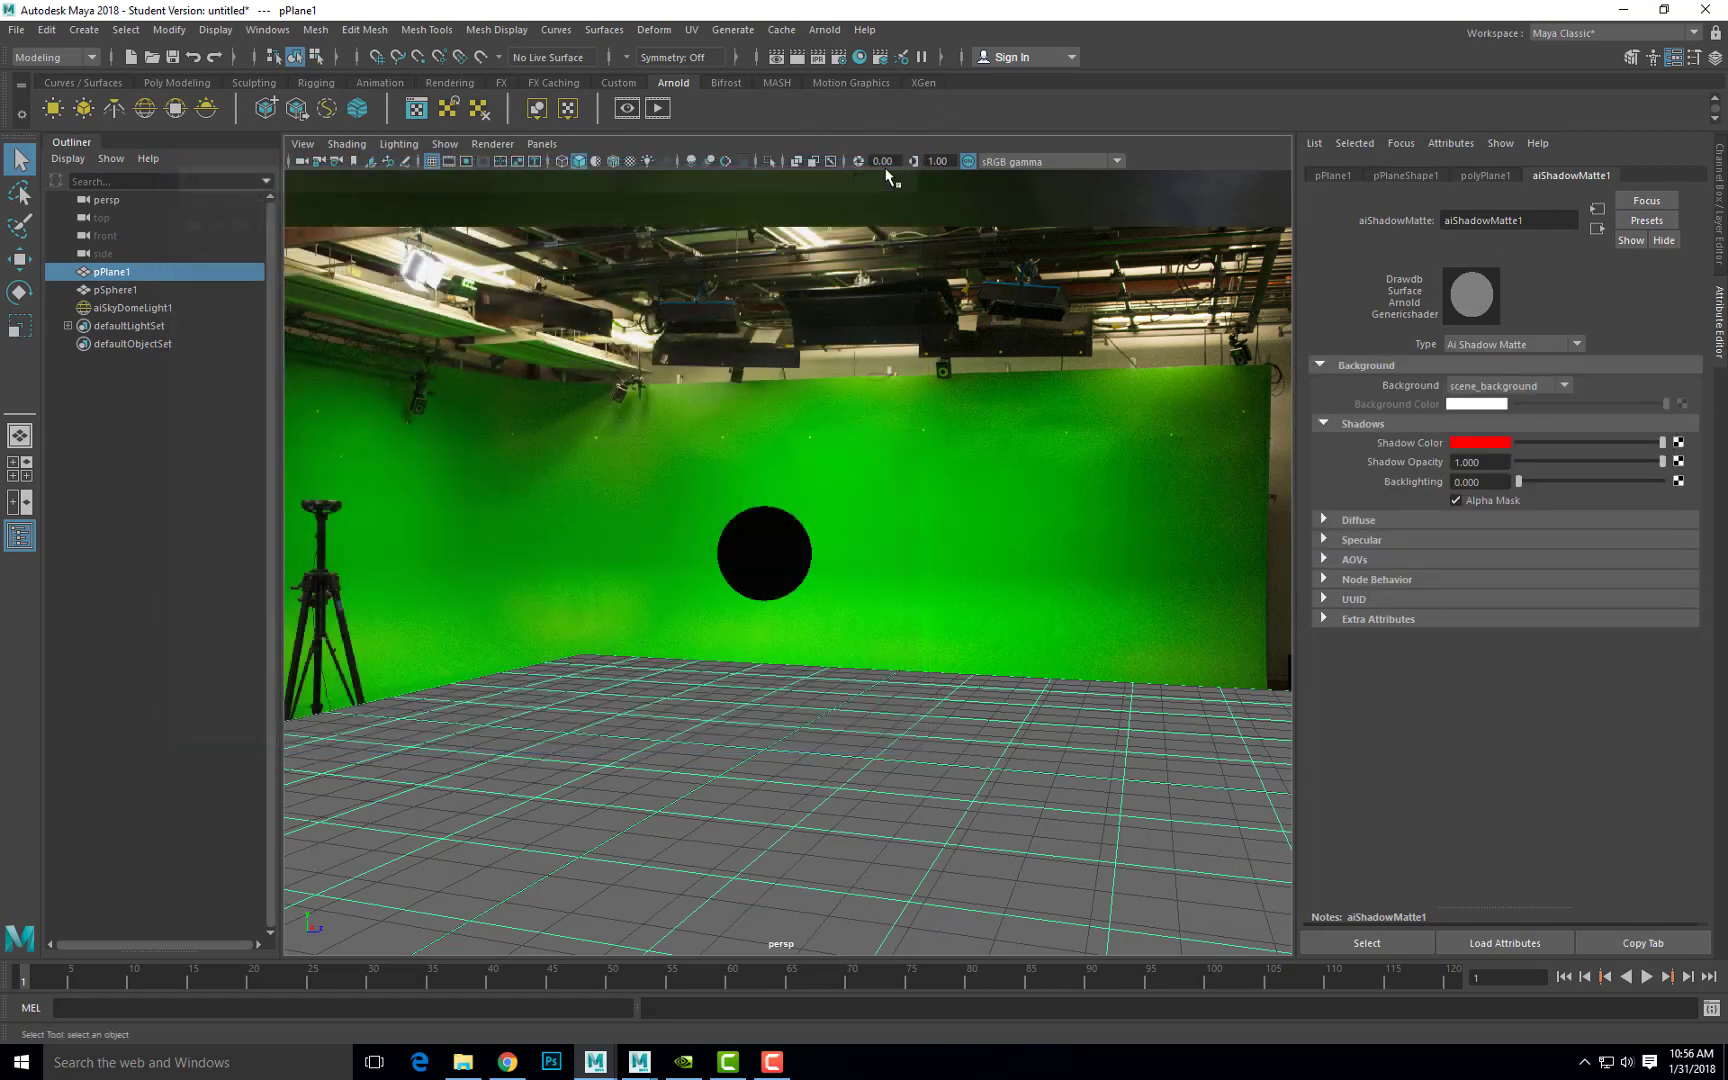
- Launch Arnold RenderView and start a live IPR render of the scene
left_click(626, 109)
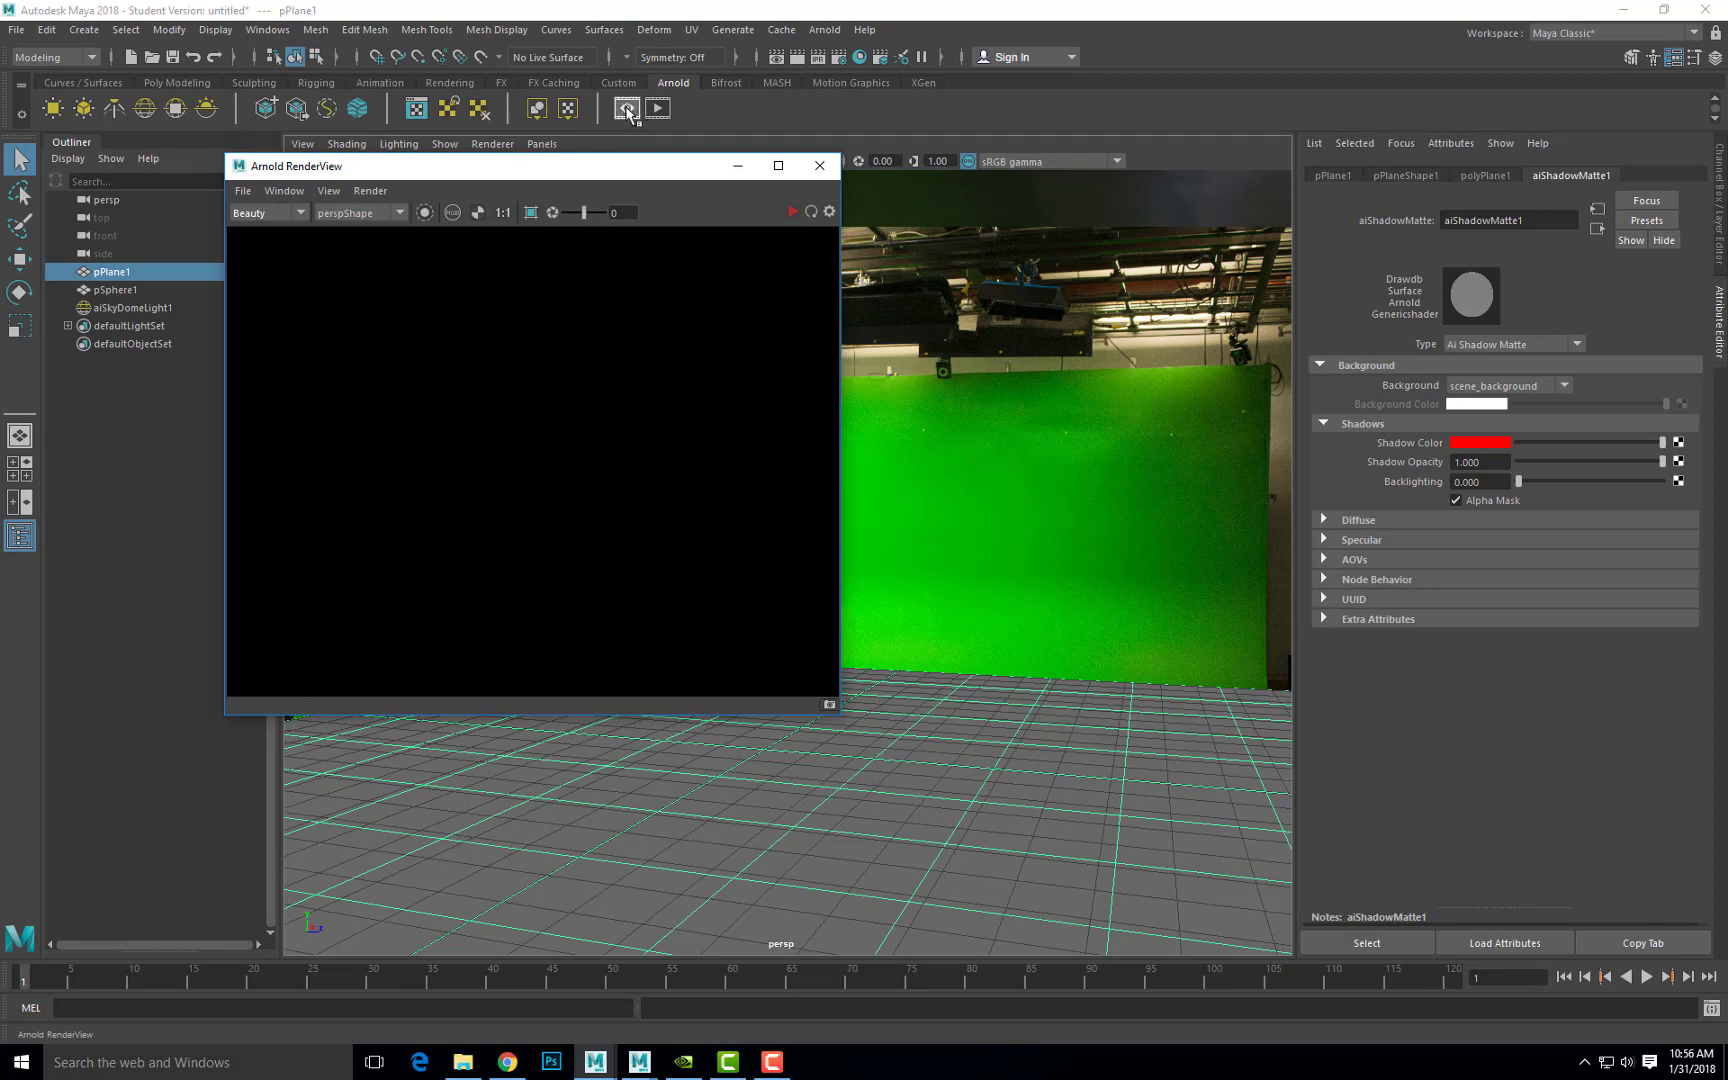
left_click_drag(451, 168, 398, 185)
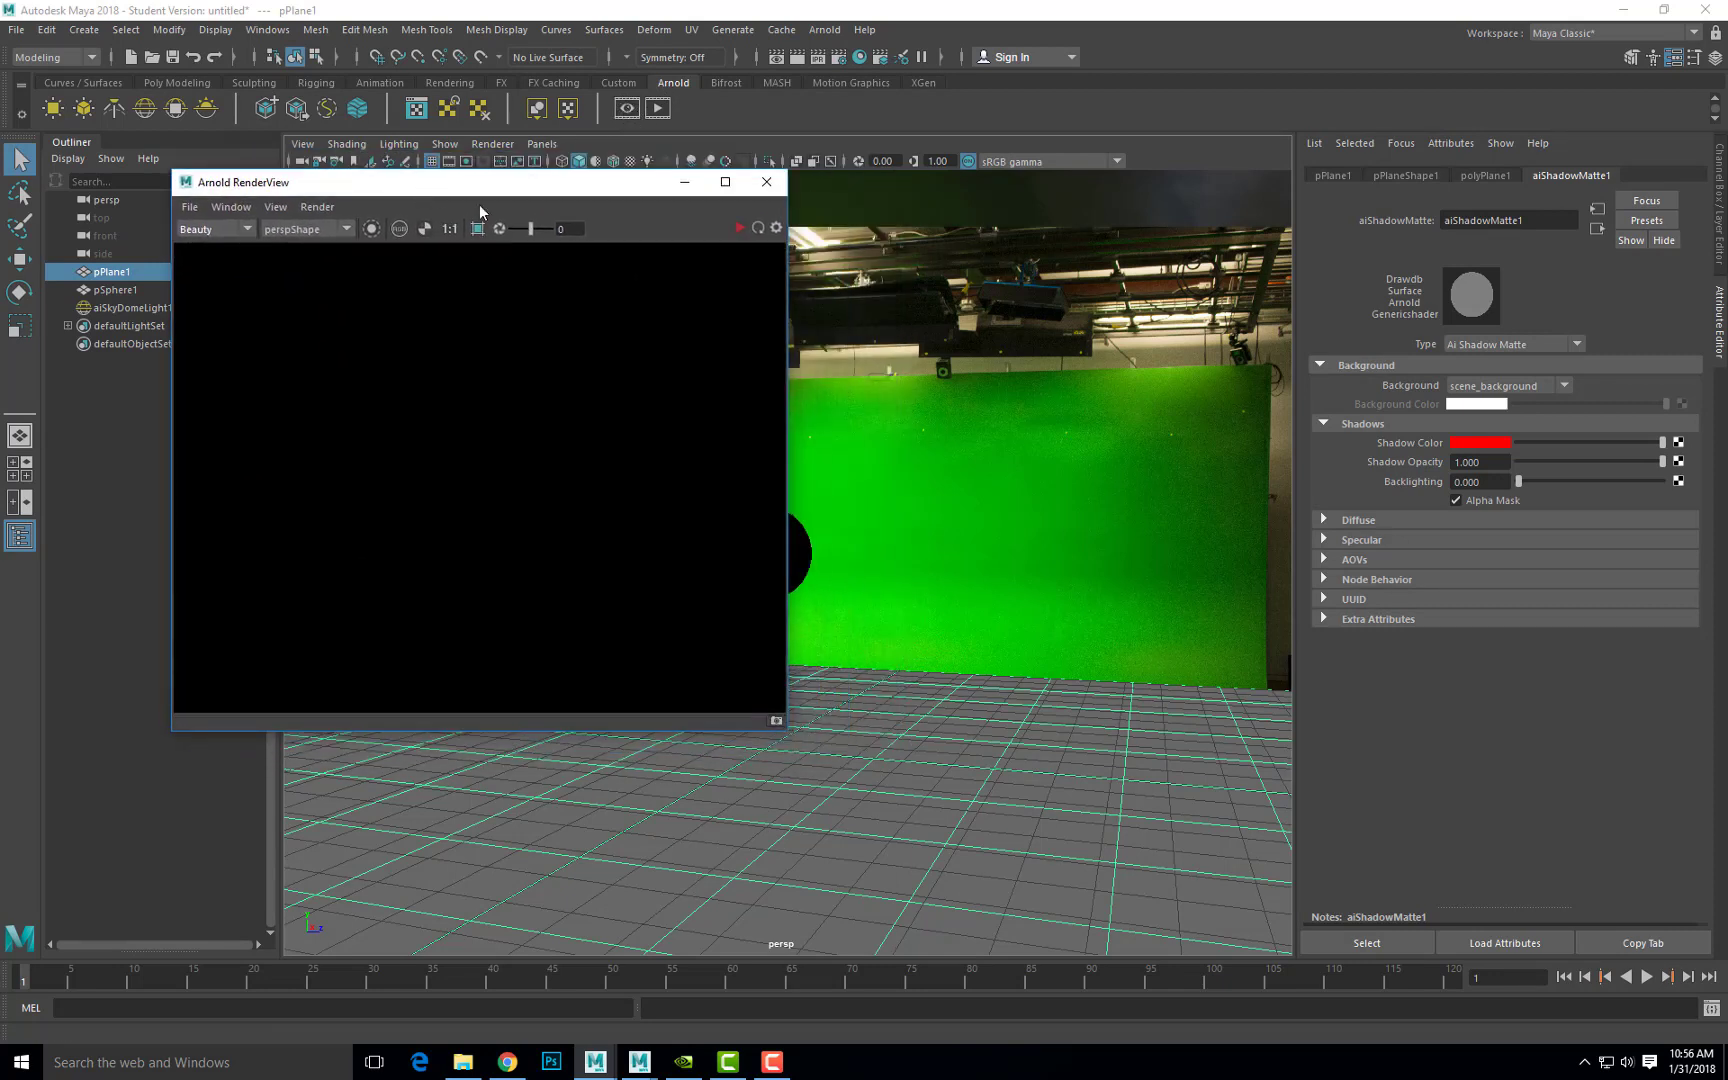
left_click(739, 230)
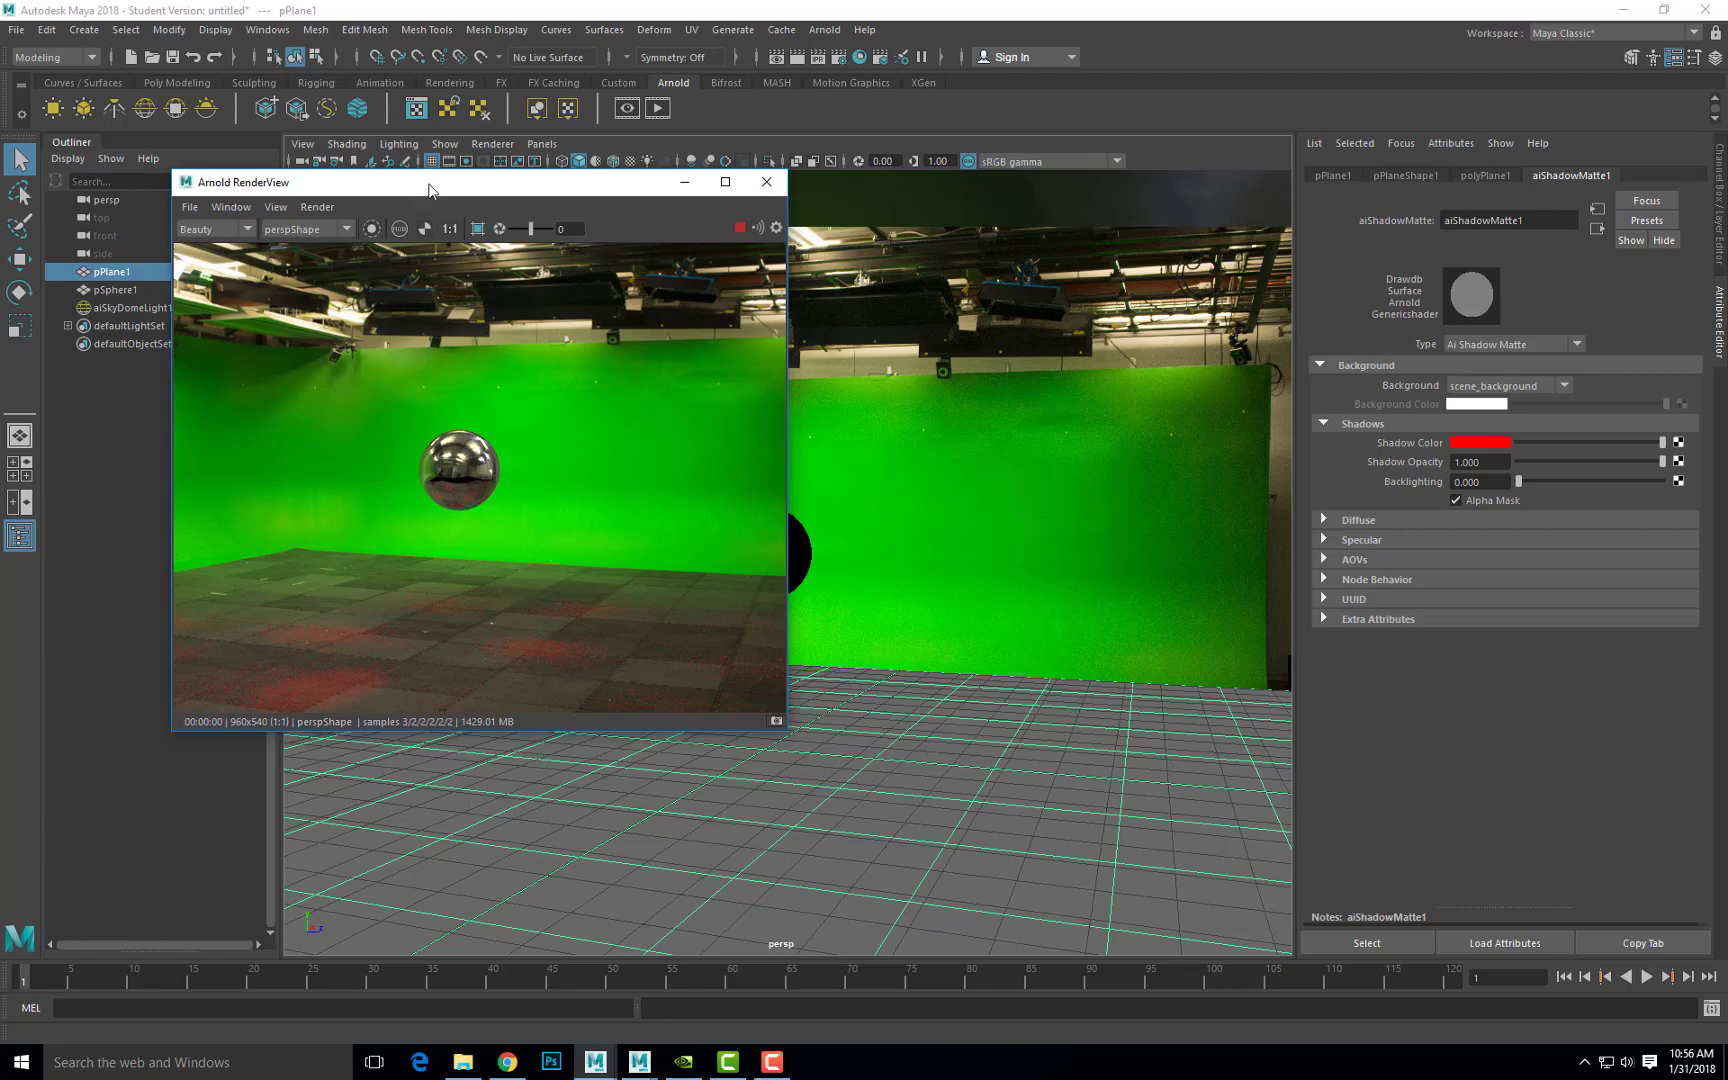
left_click_drag(430, 190, 349, 125)
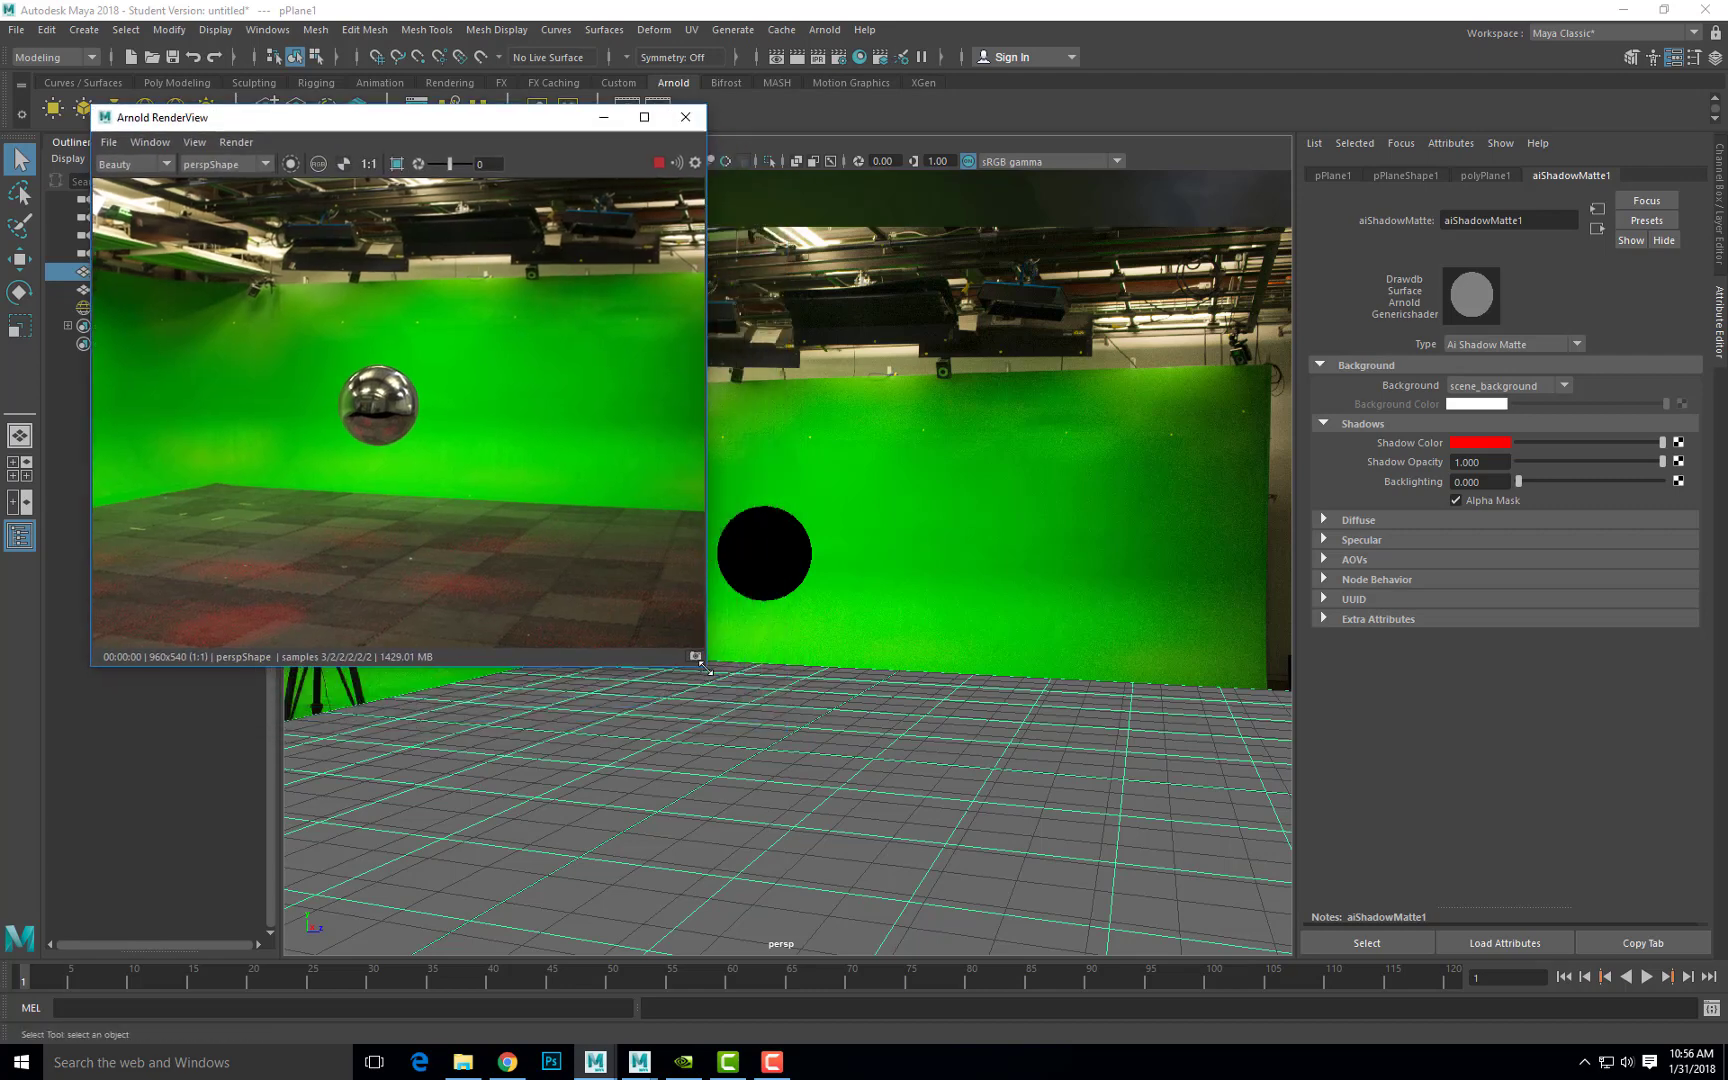
- Enlarge the Arnold RenderView preview and drag the Shadow Color slider back to black
left_click_drag(703, 666, 976, 734)
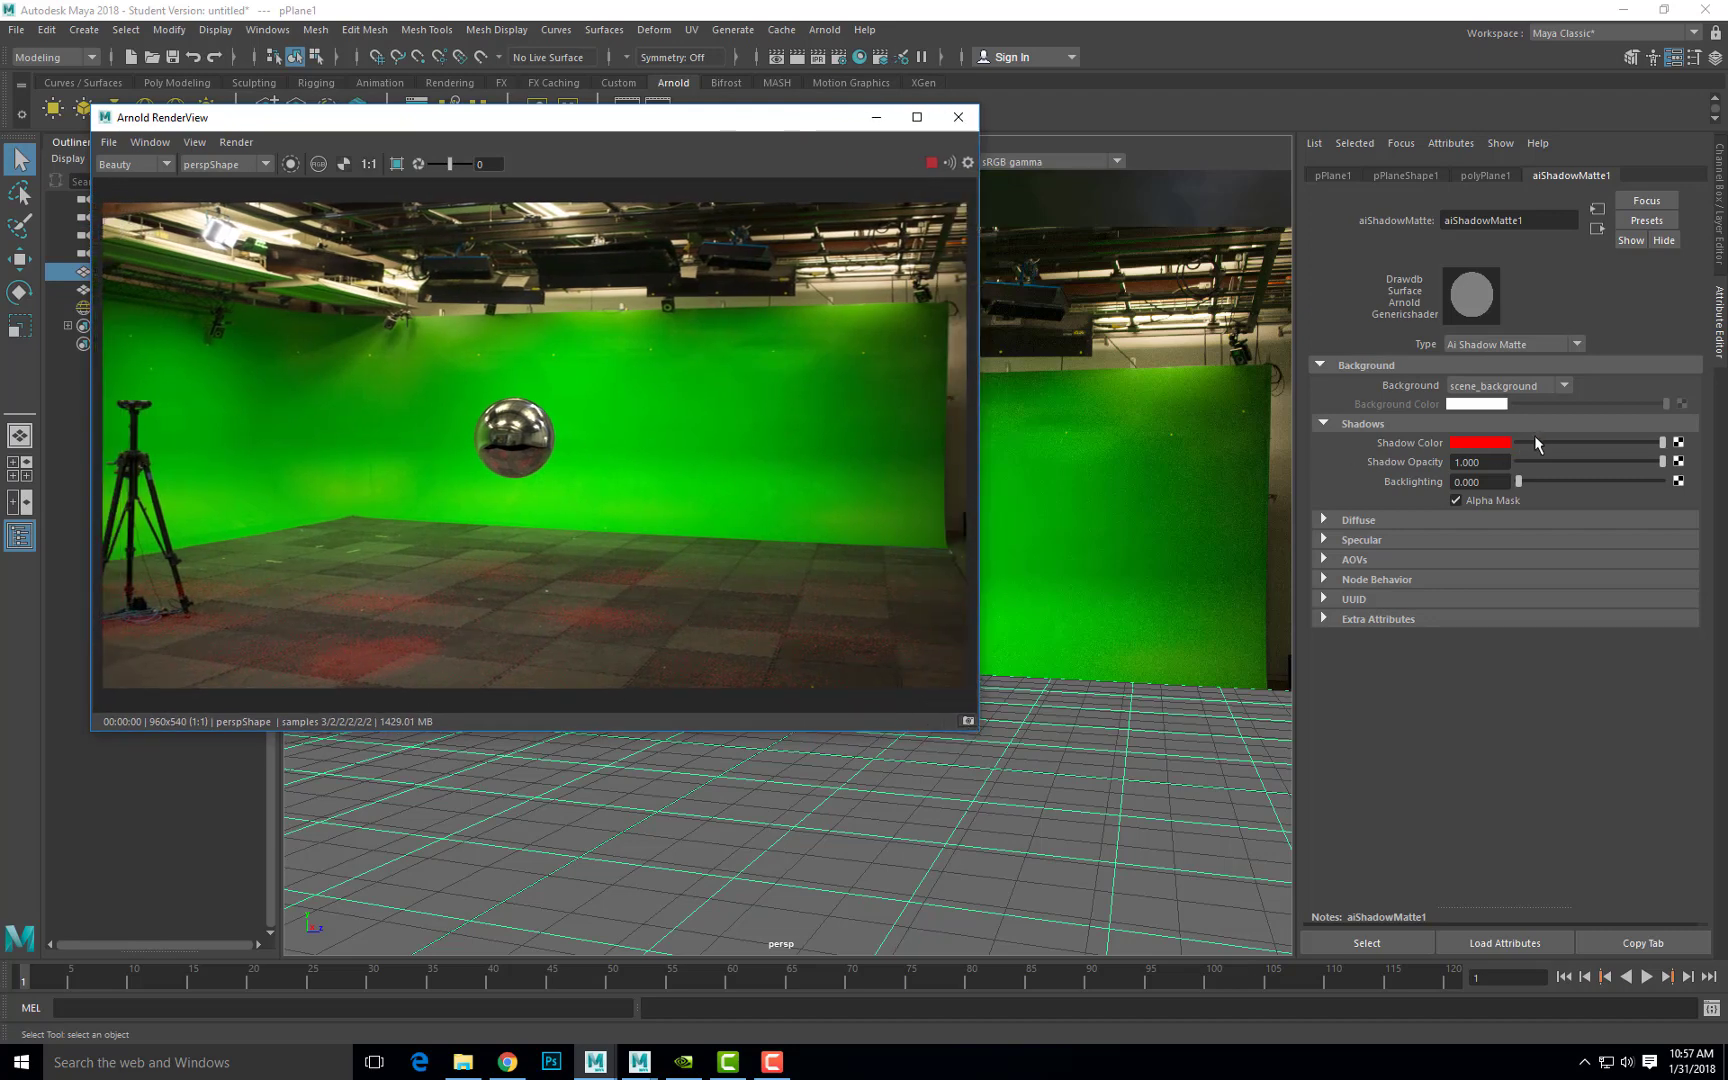
left_click_drag(1530, 442, 1490, 450)
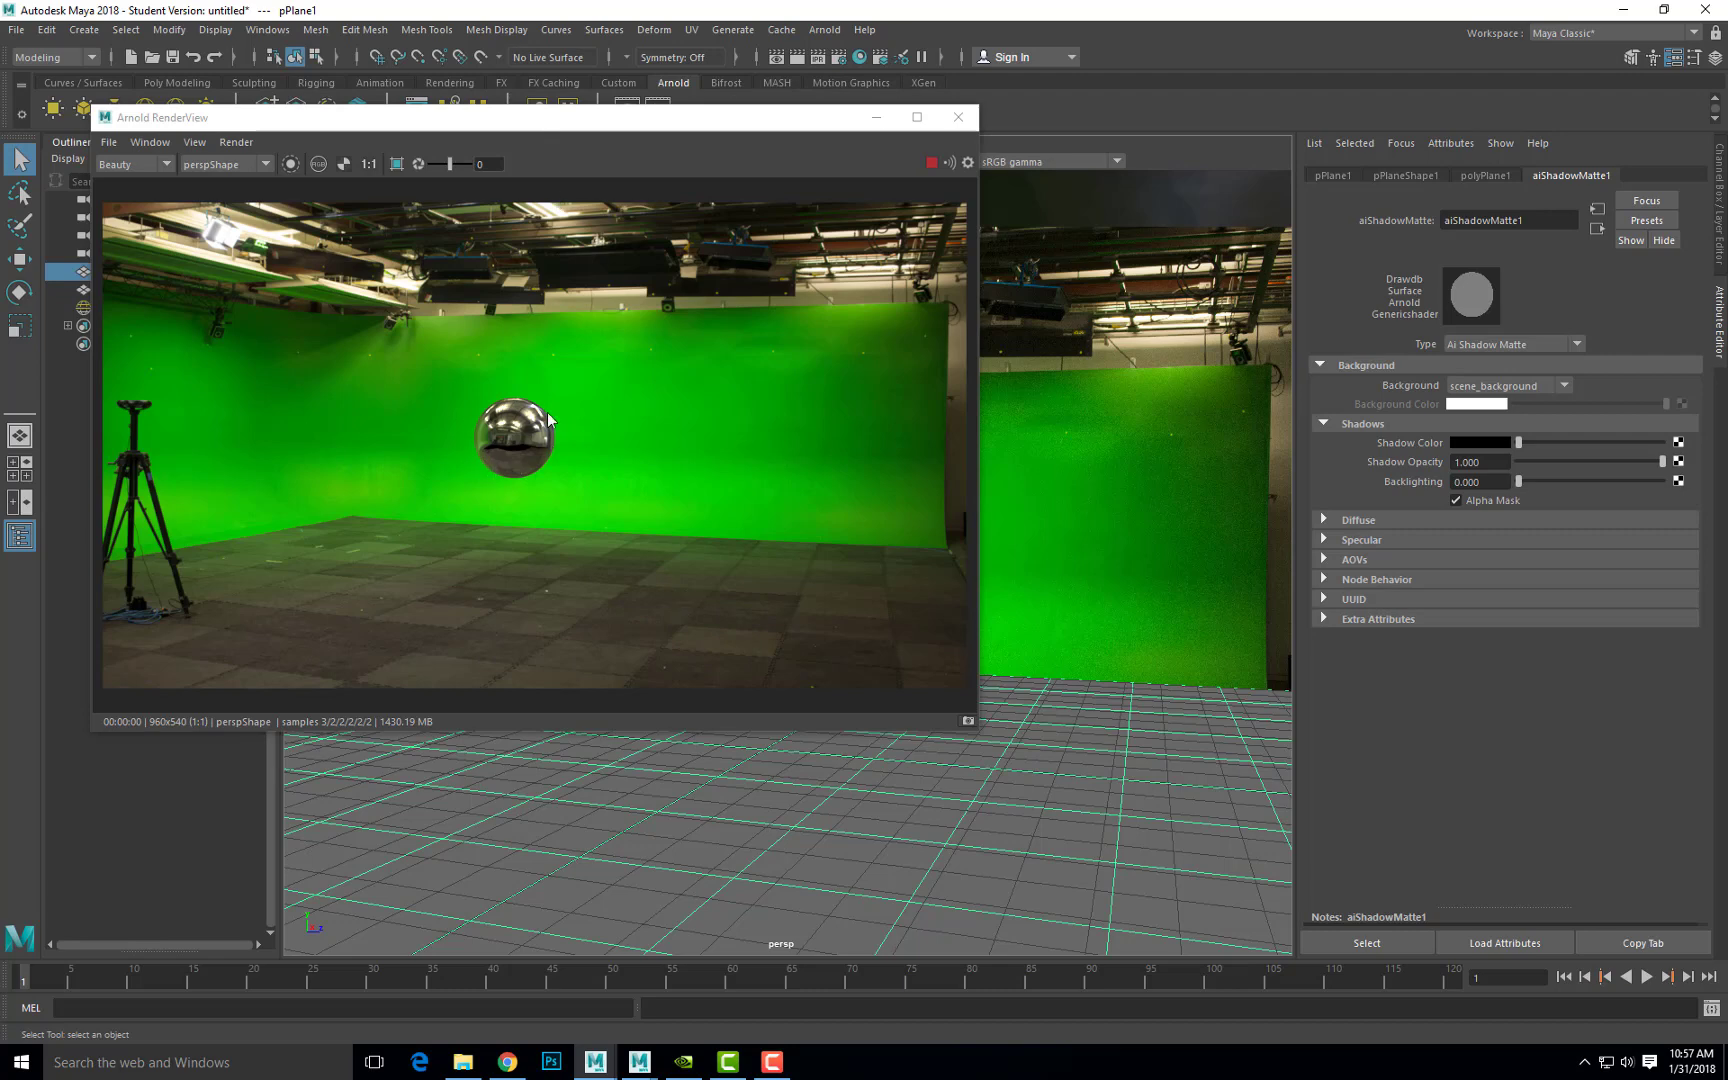
left_click_drag(230, 117, 325, 115)
- Select aiSkyDomeLight1 and try intensities 5 and 2 before settling on 4
left_click(166, 308)
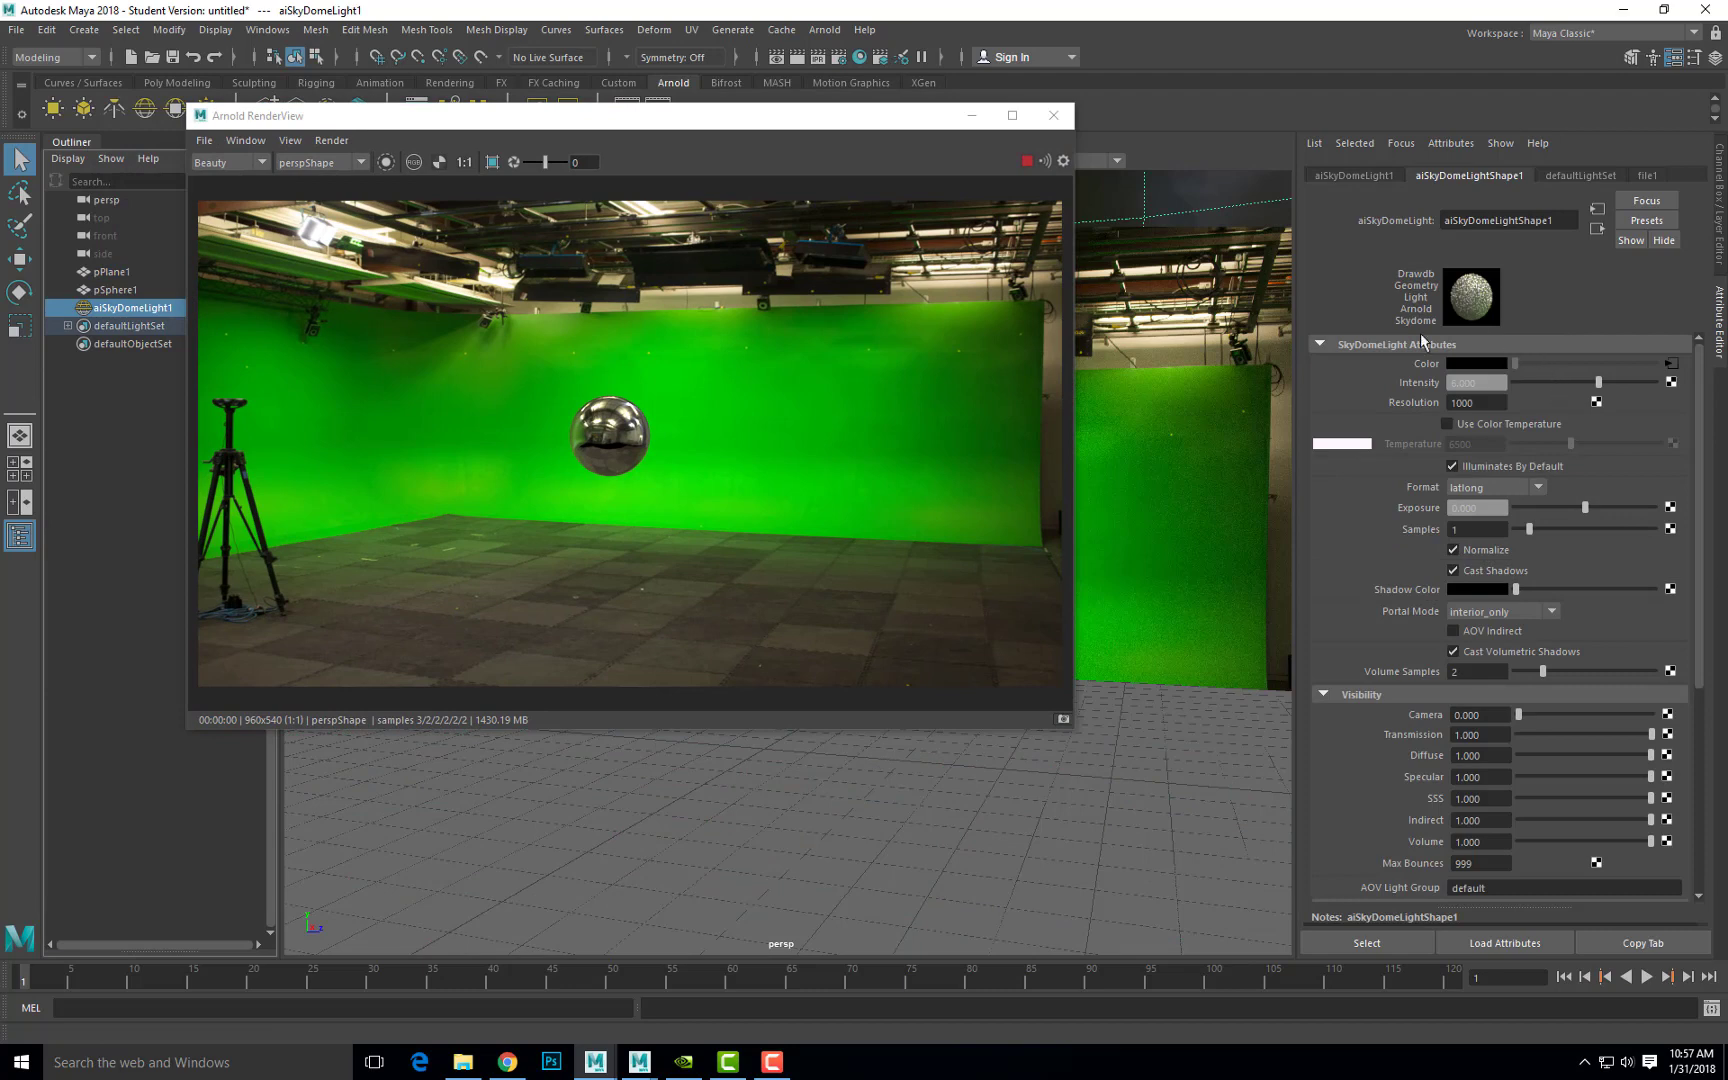
left_click(1480, 380)
type("5")
key("Return")
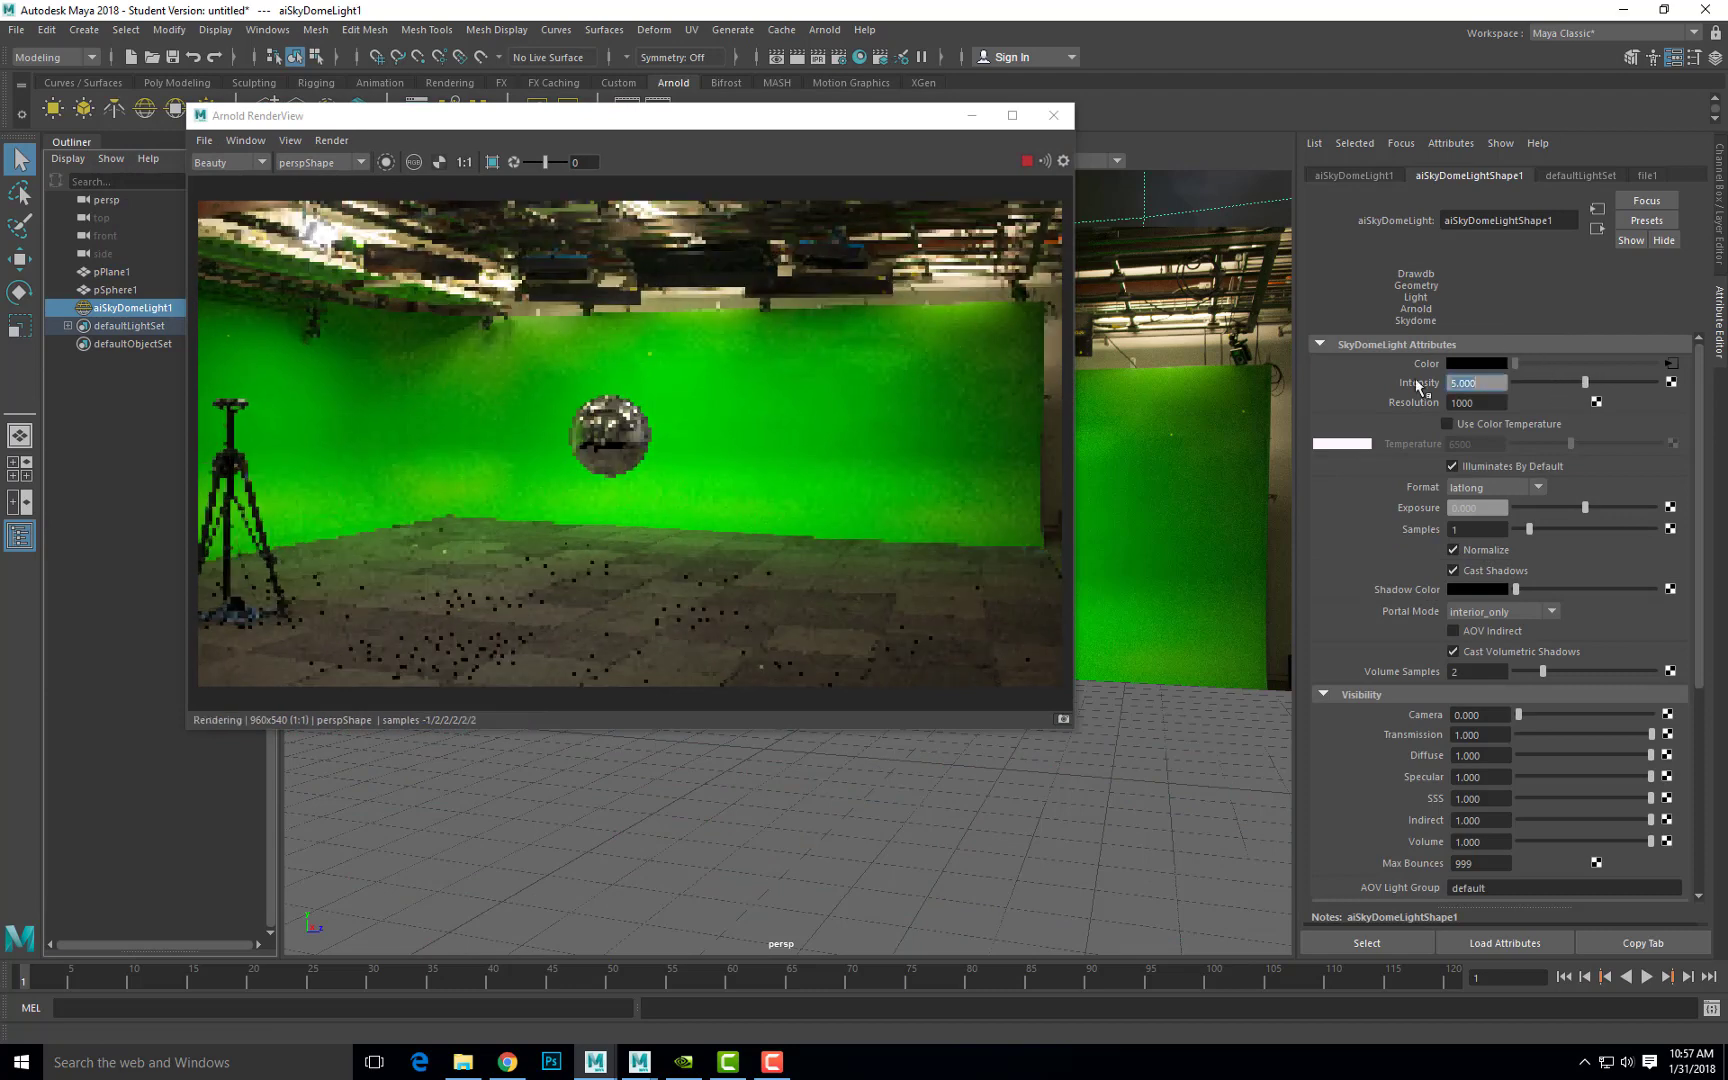
type("2")
key("Return")
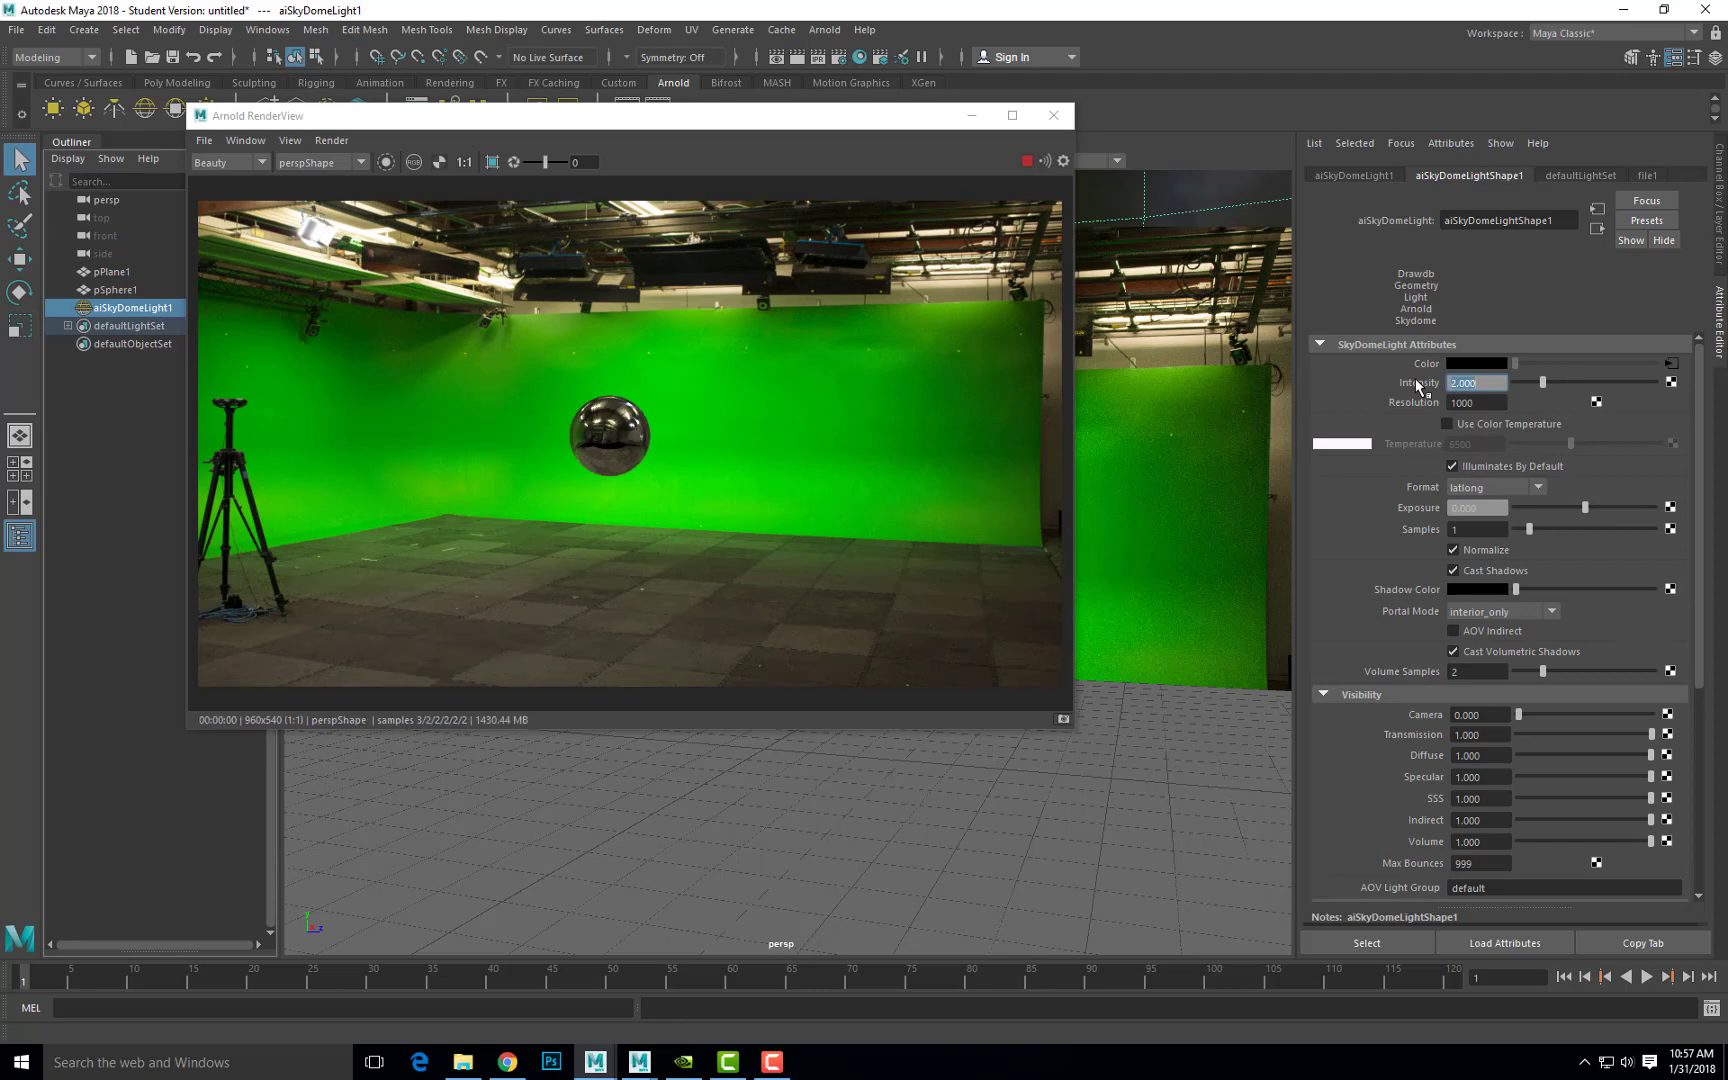
type("4")
key("Return")
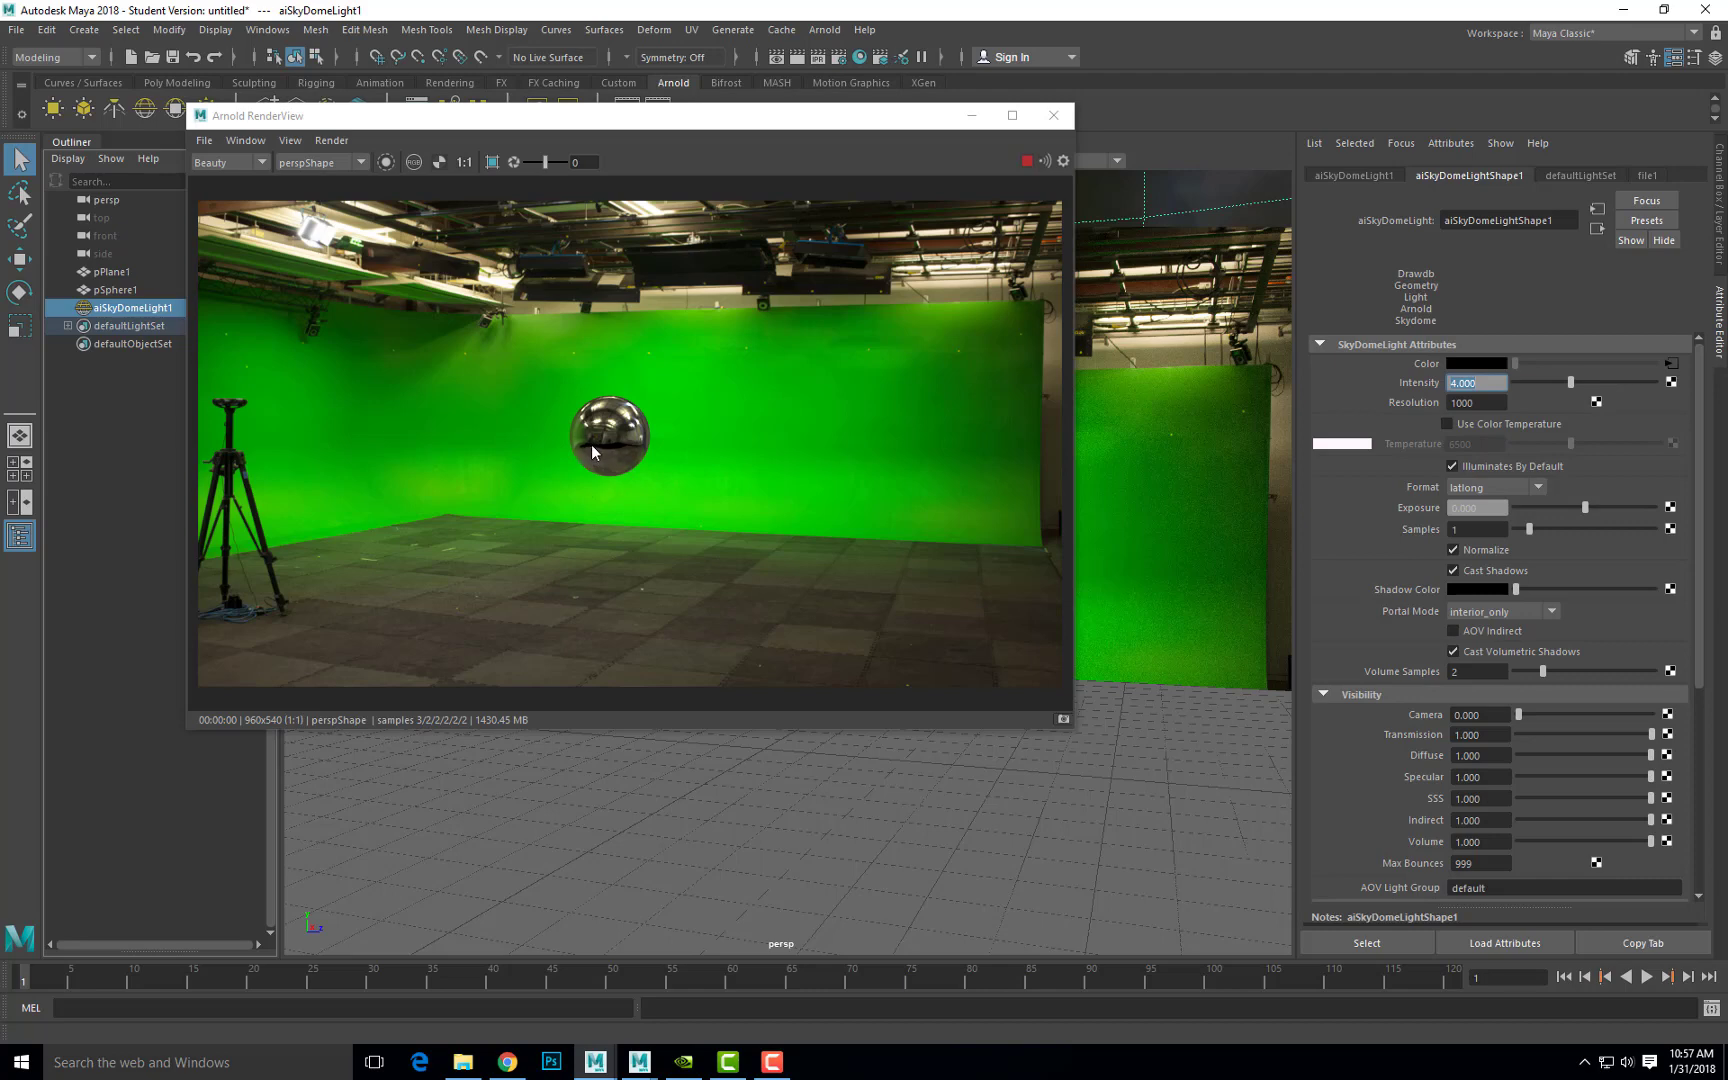
- Select the background image plane and expand its Arnold settings
left_click(1140, 336)
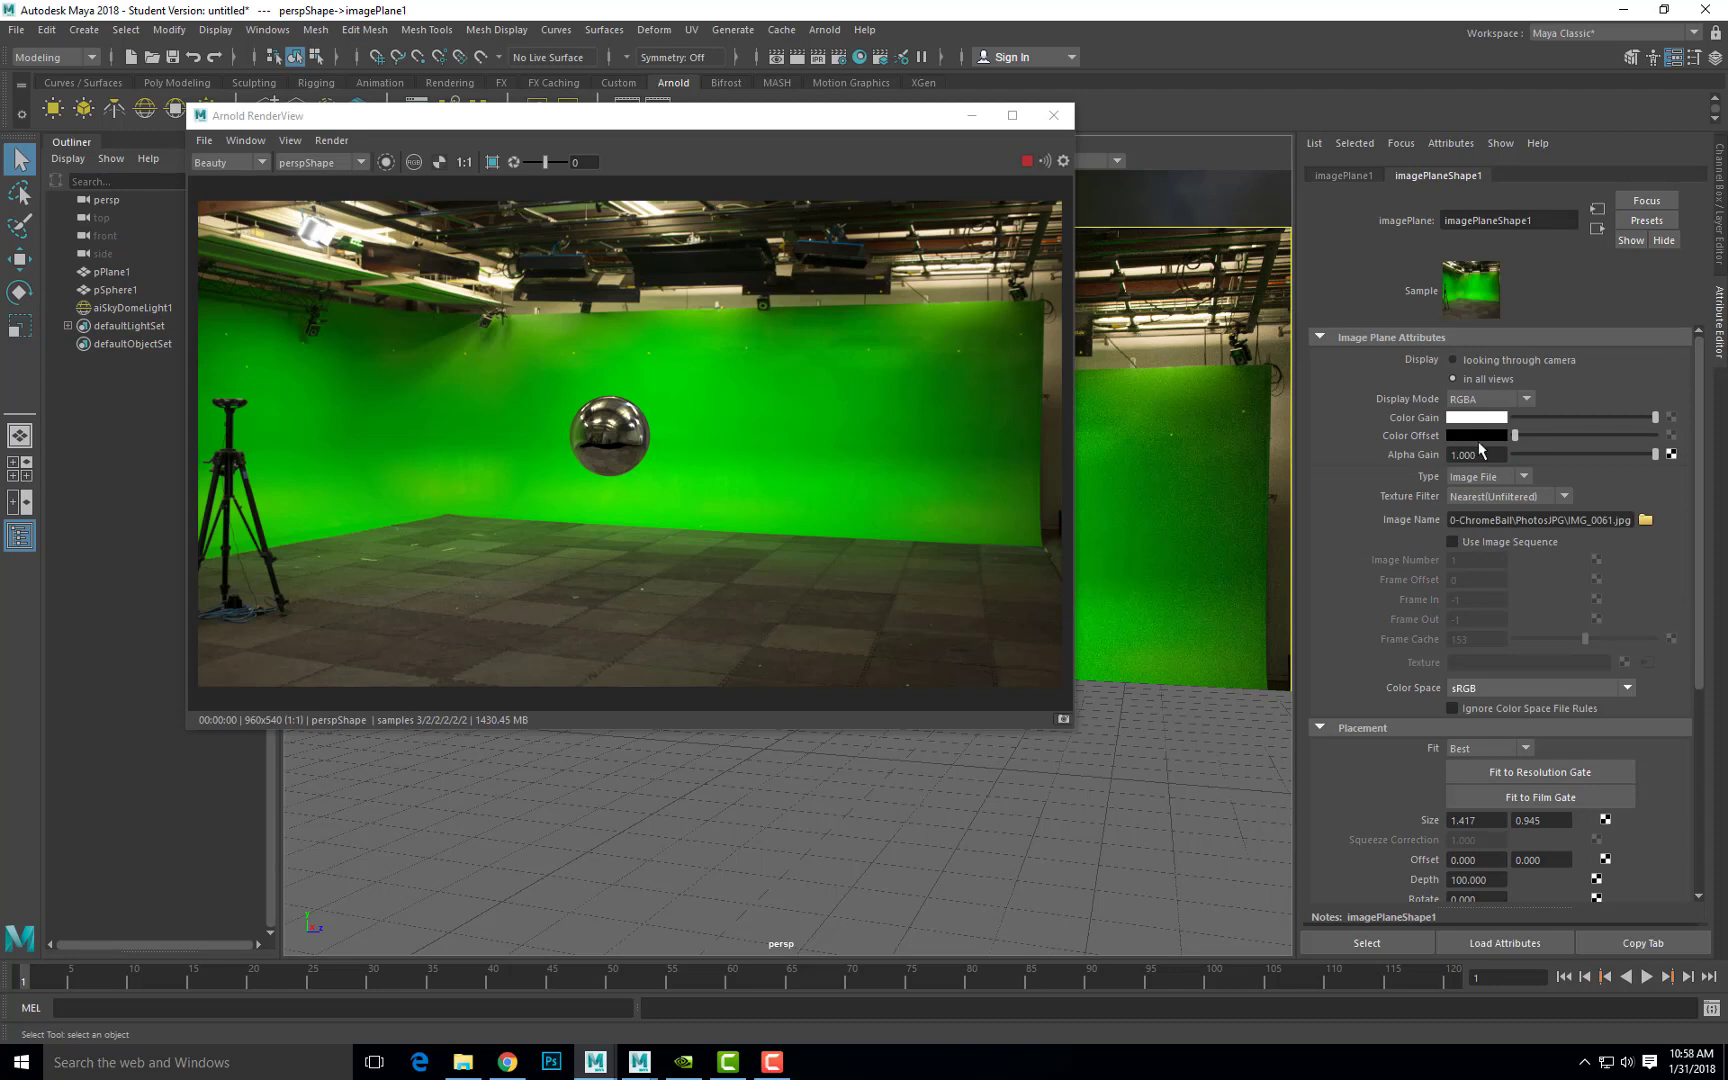
scroll(1476, 491, "down", 5)
scroll(1372, 788, "down", 1)
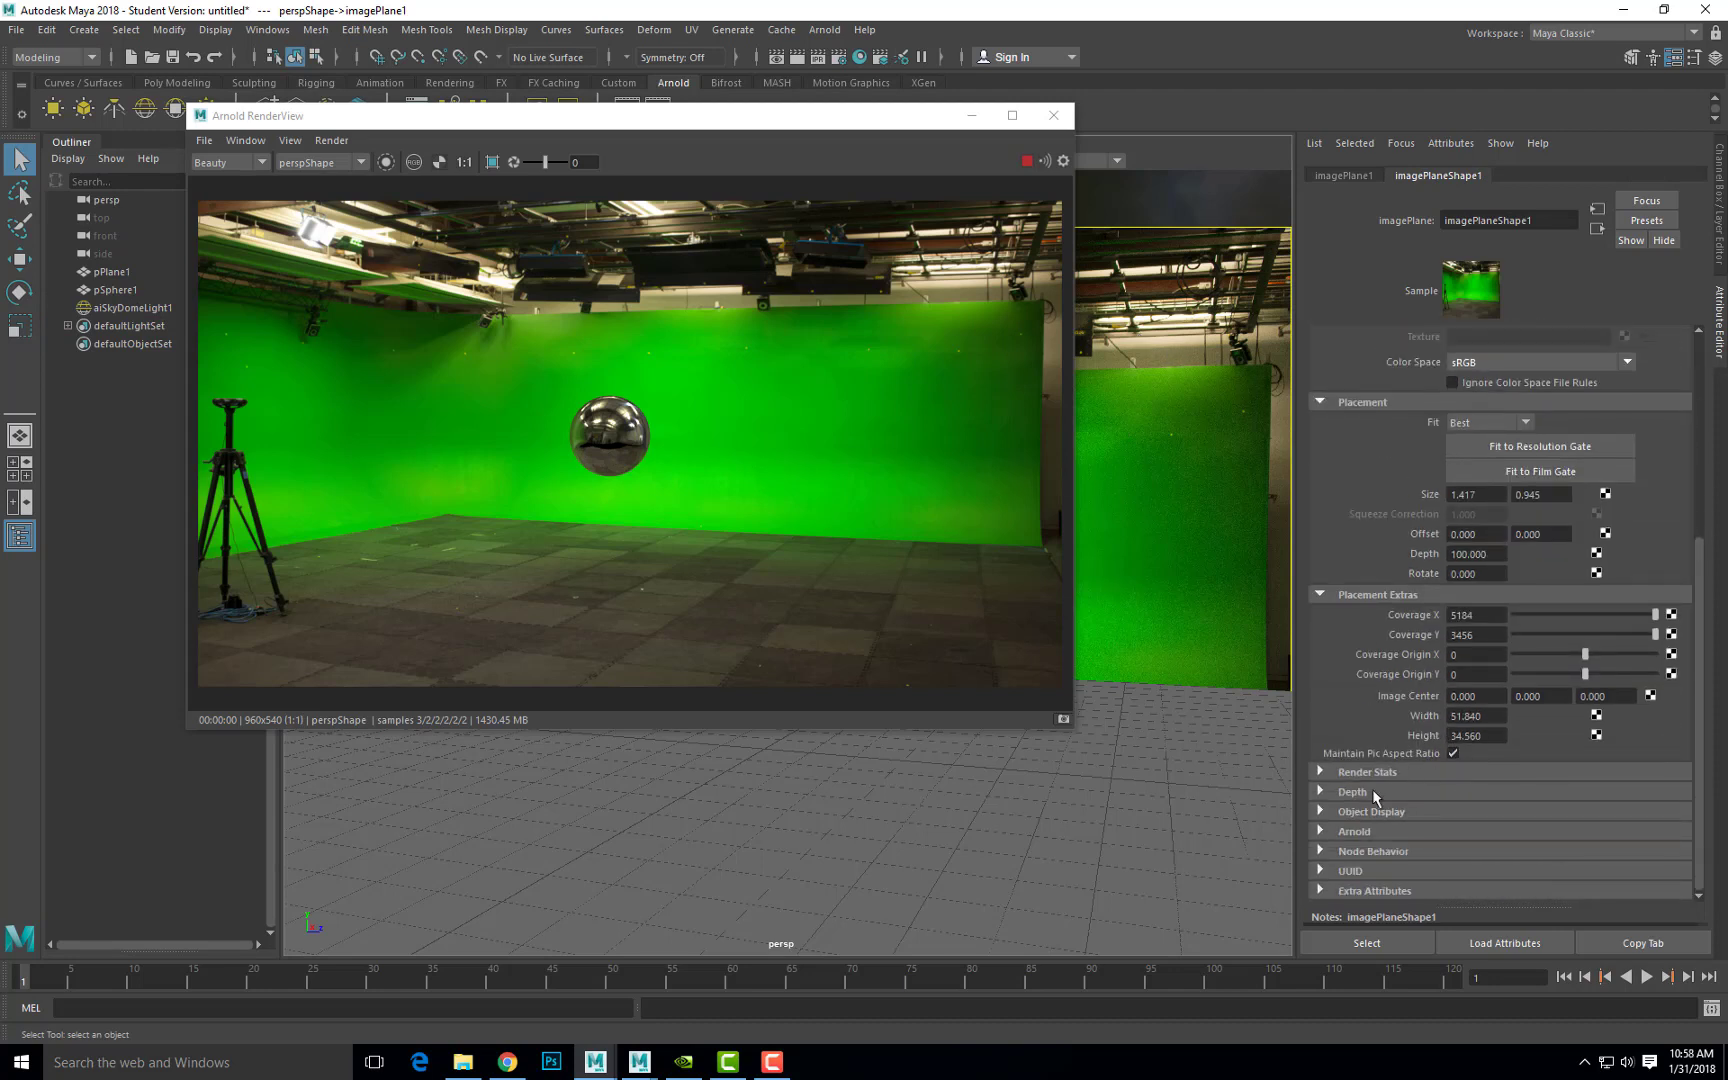
left_click(1342, 829)
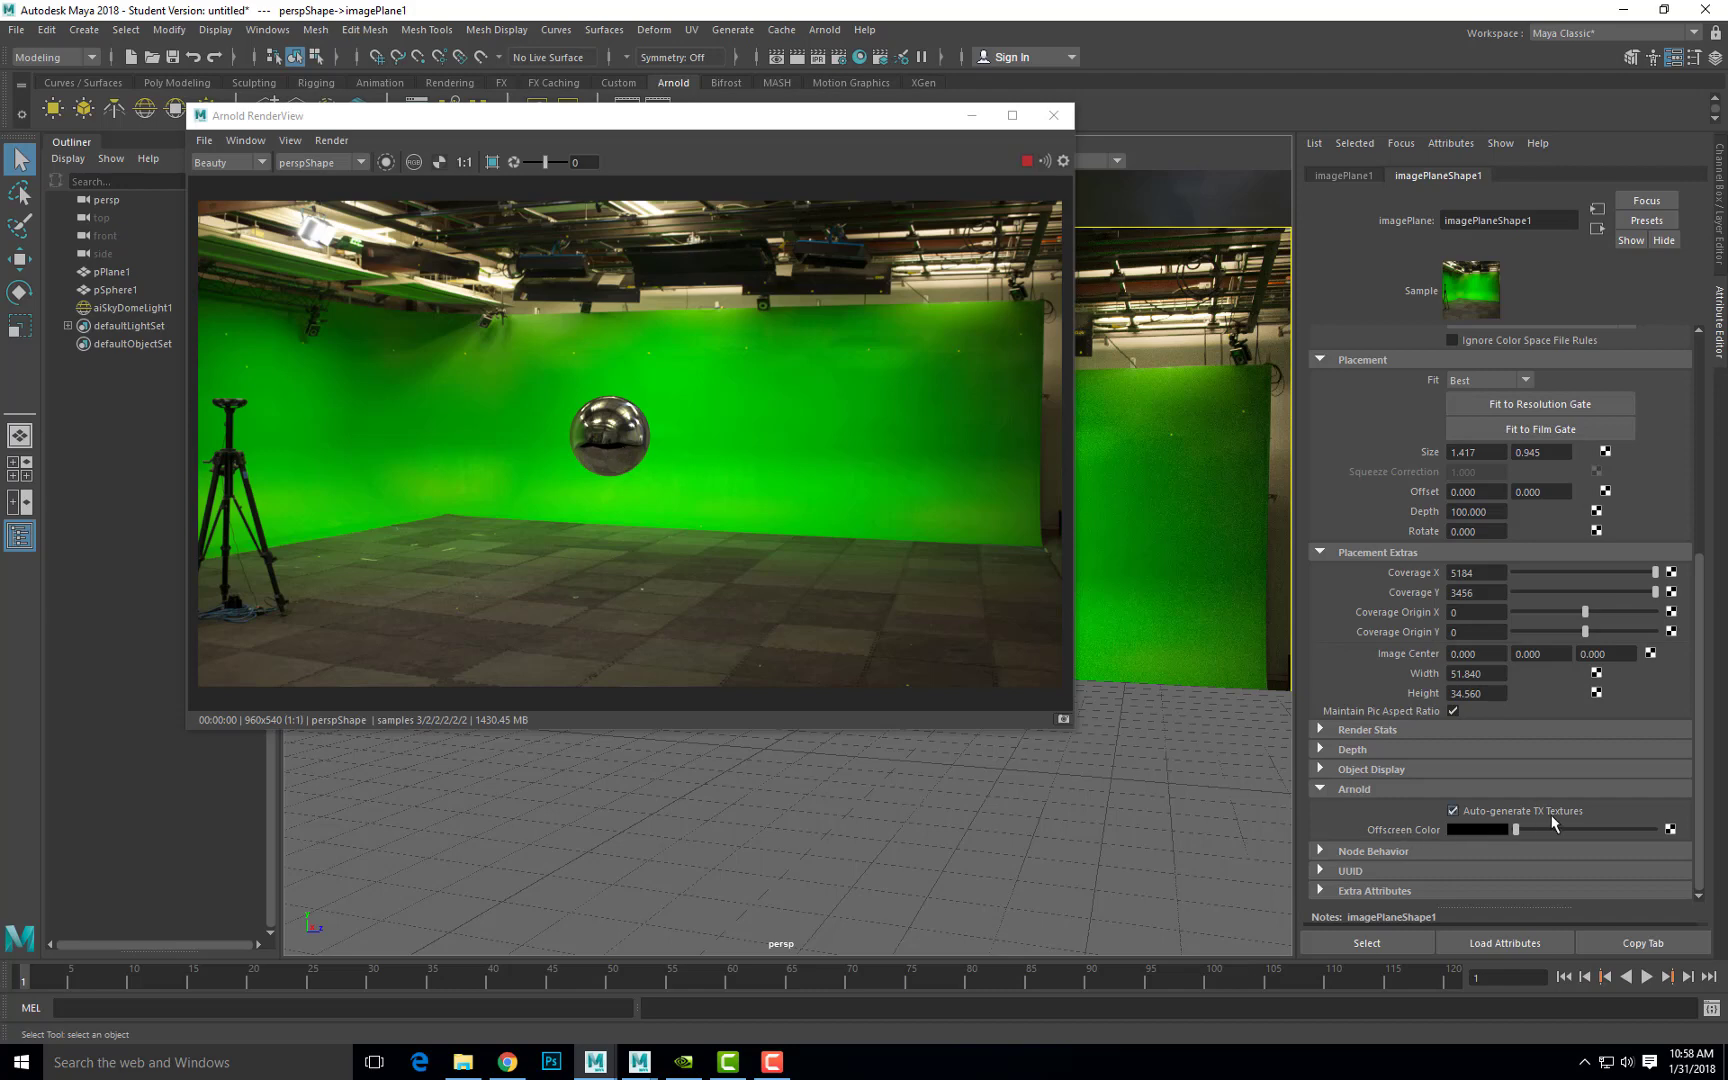
- Map a File texture loading IMG_0061.jpg onto the image plane's Offscreen Color
left_click(1670, 829)
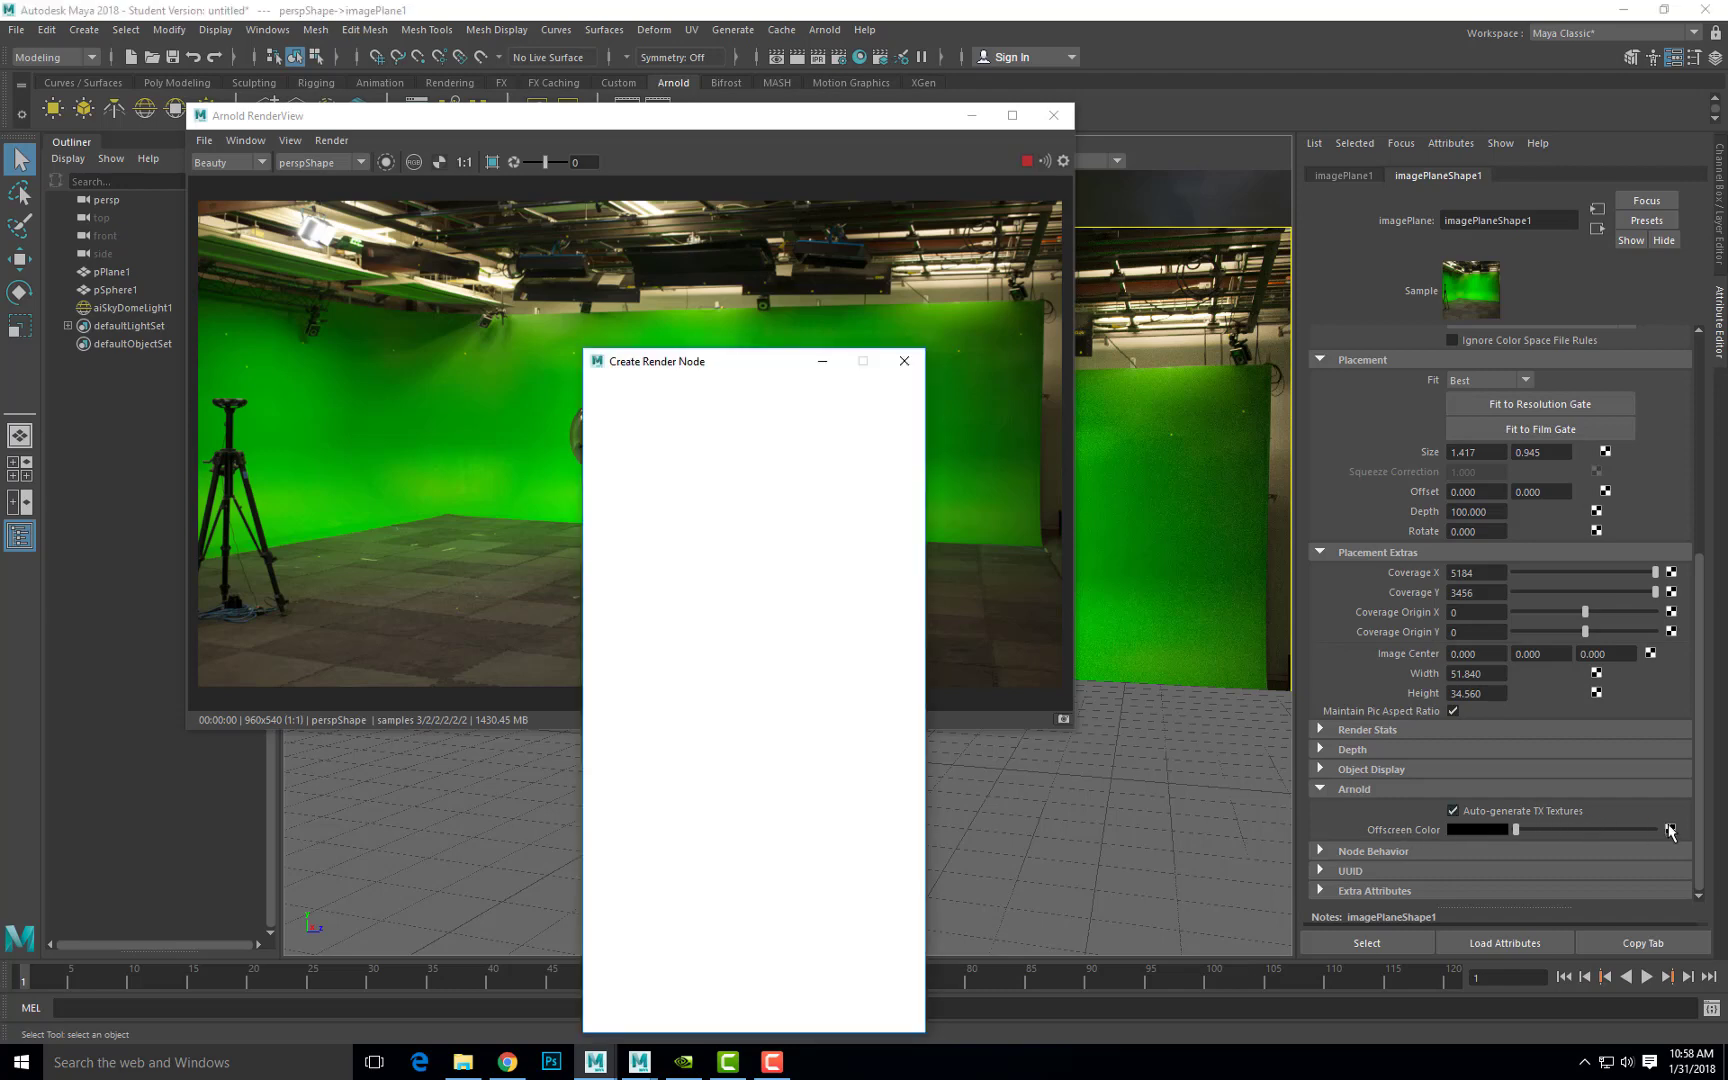
left_click(756, 510)
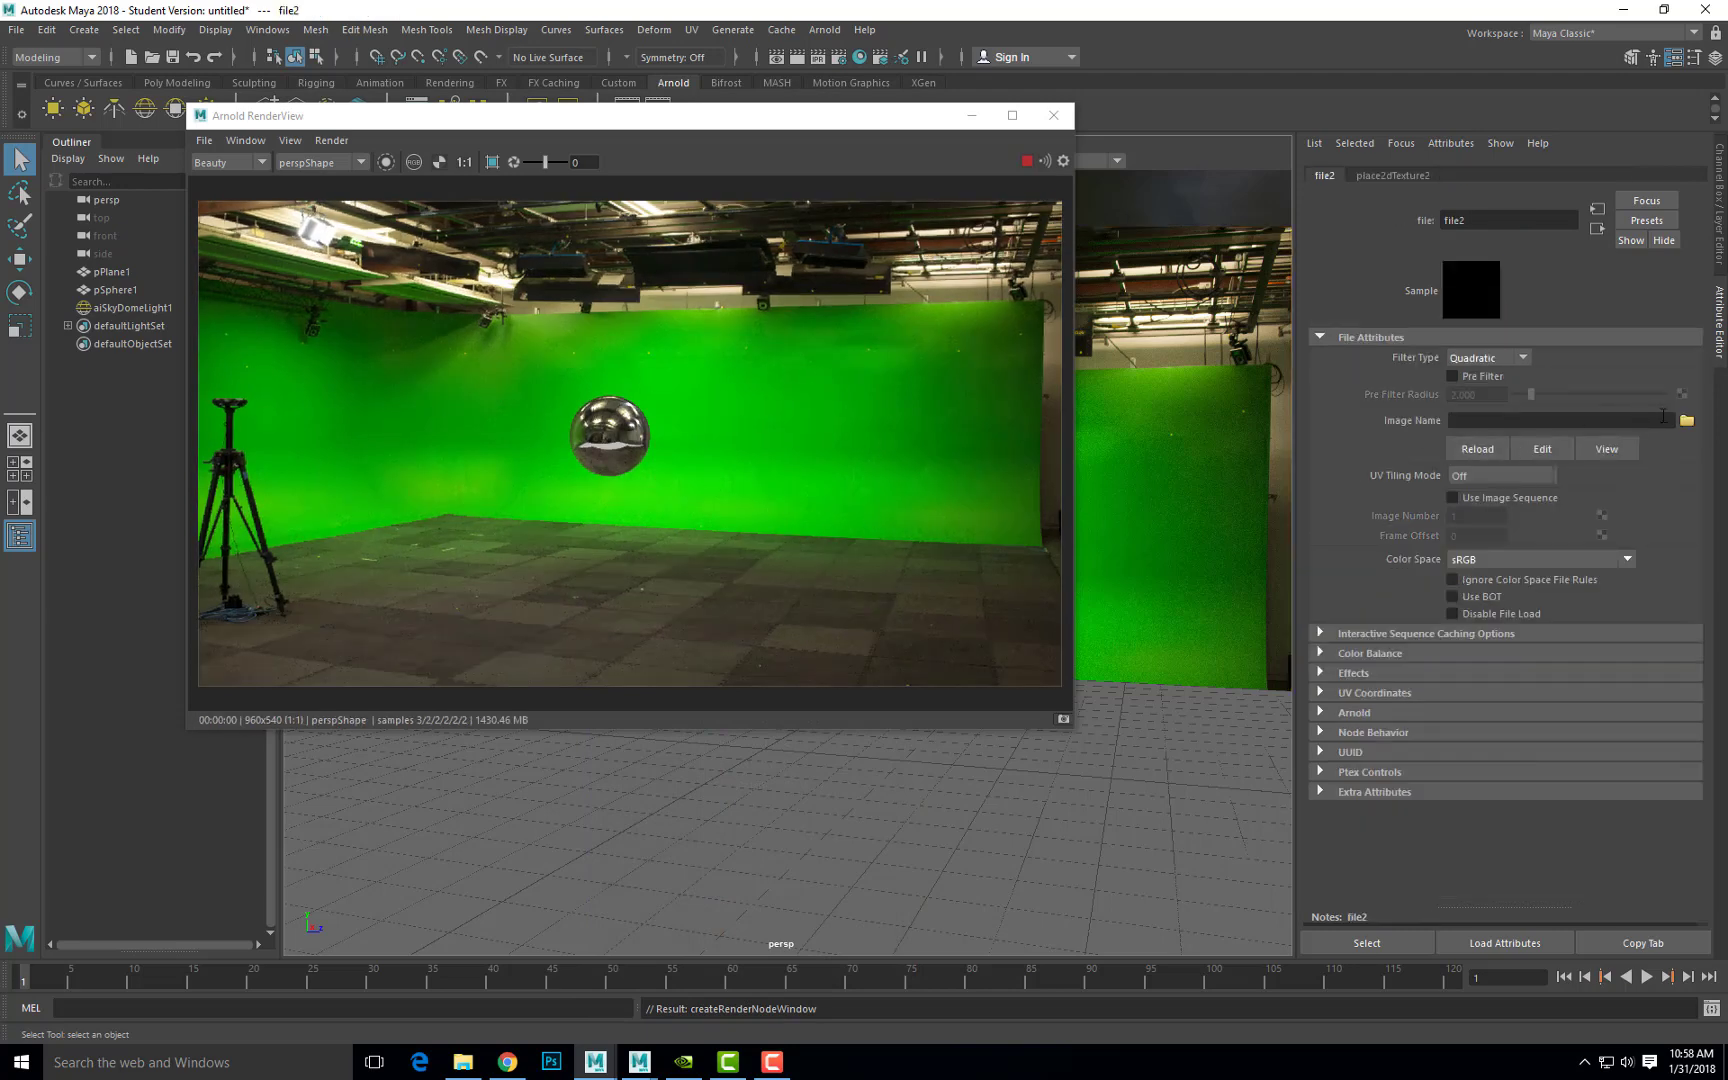
left_click(1686, 421)
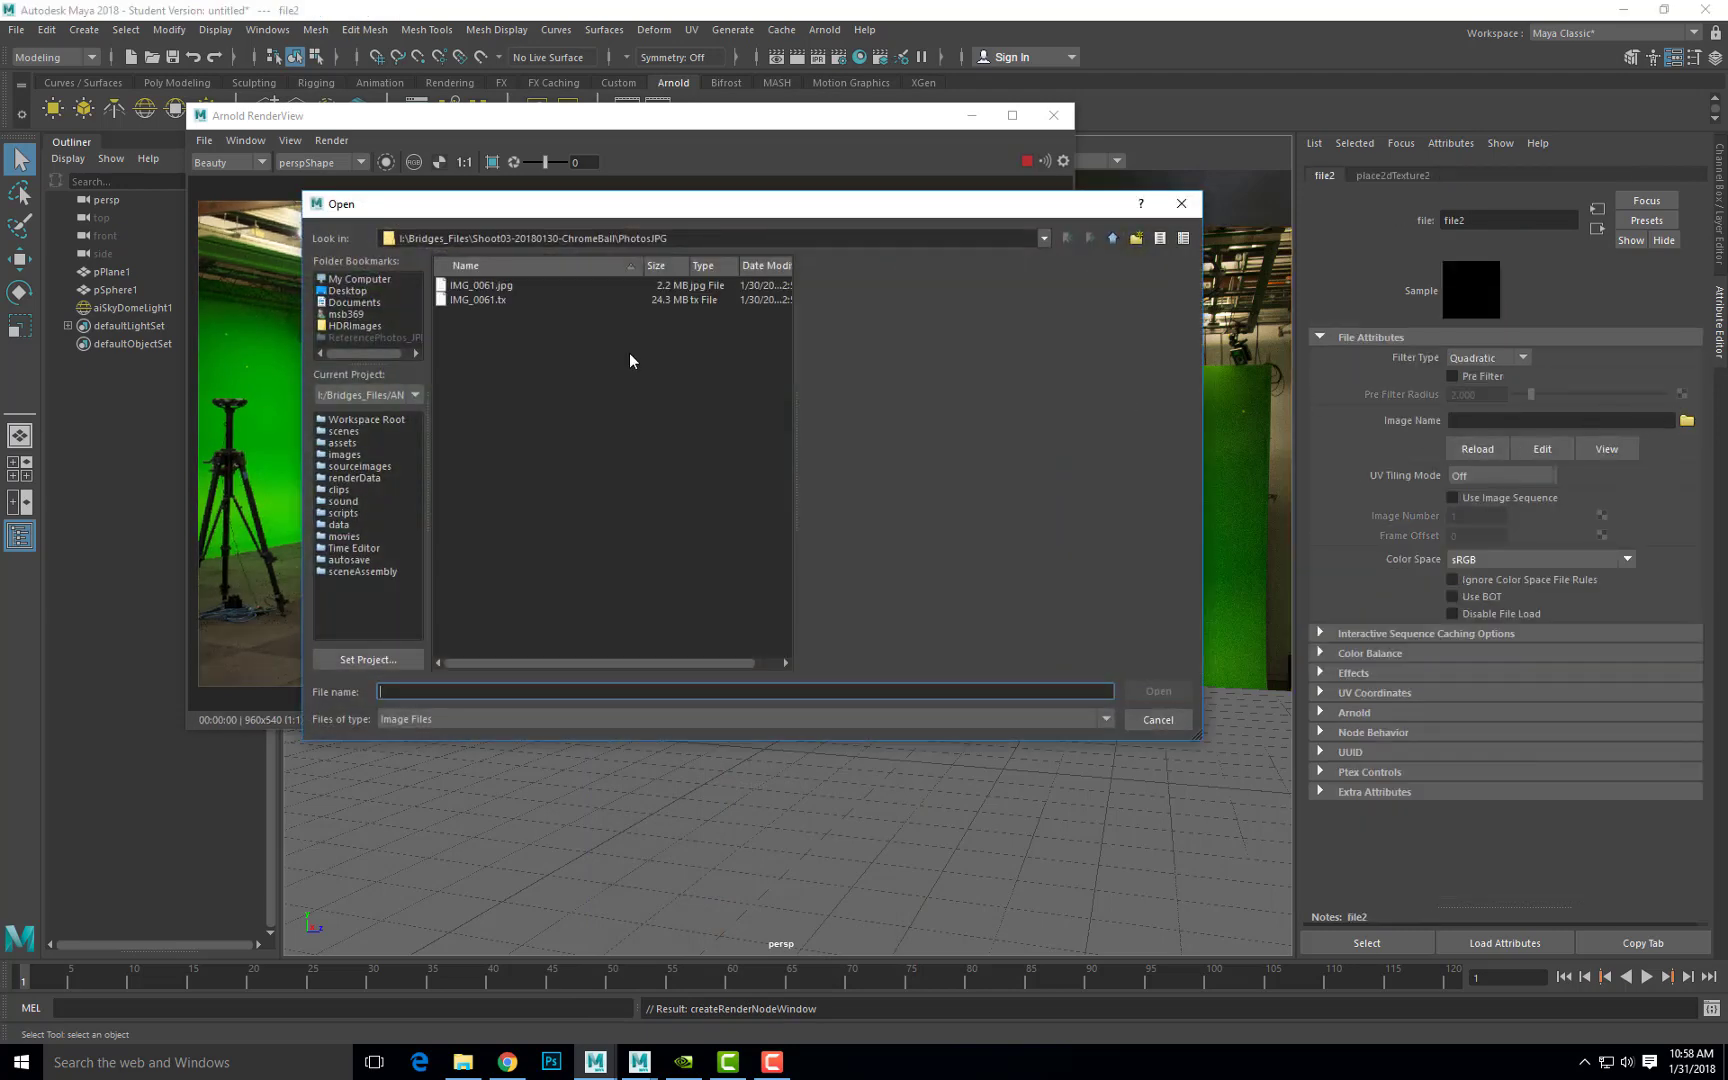
left_click(494, 284)
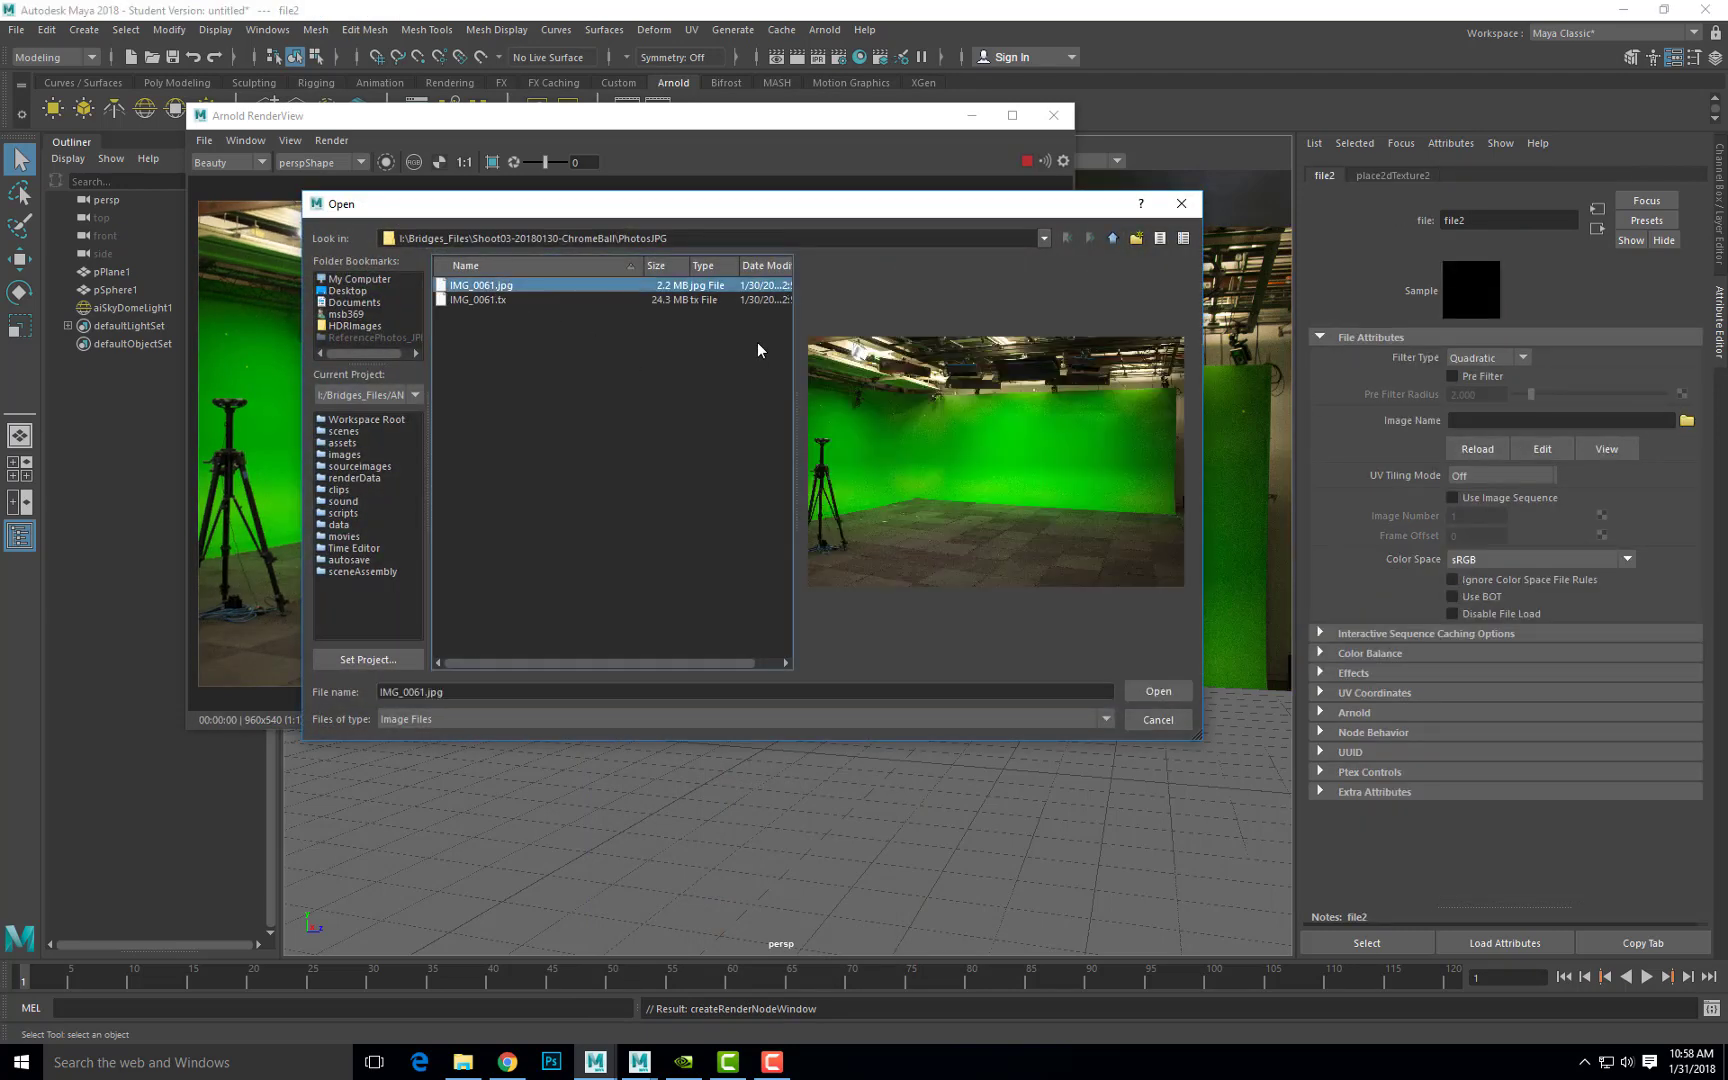
left_click(1136, 686)
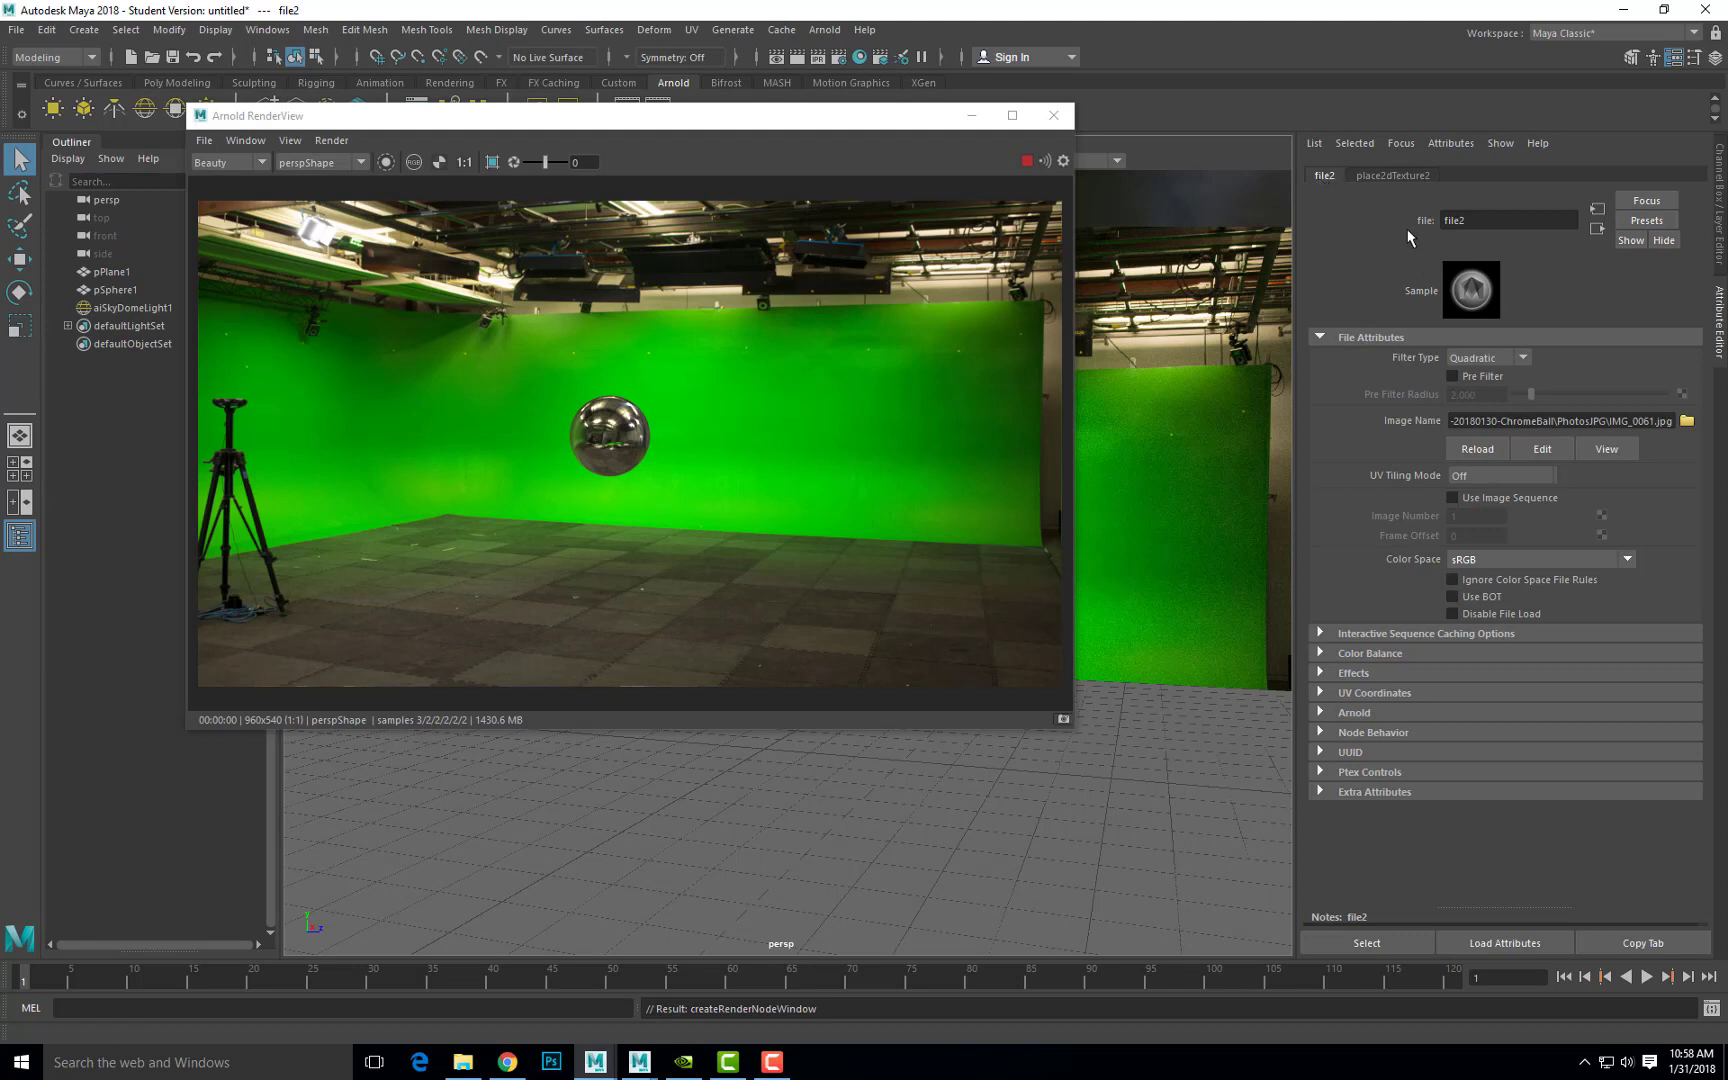
left_click(1391, 177)
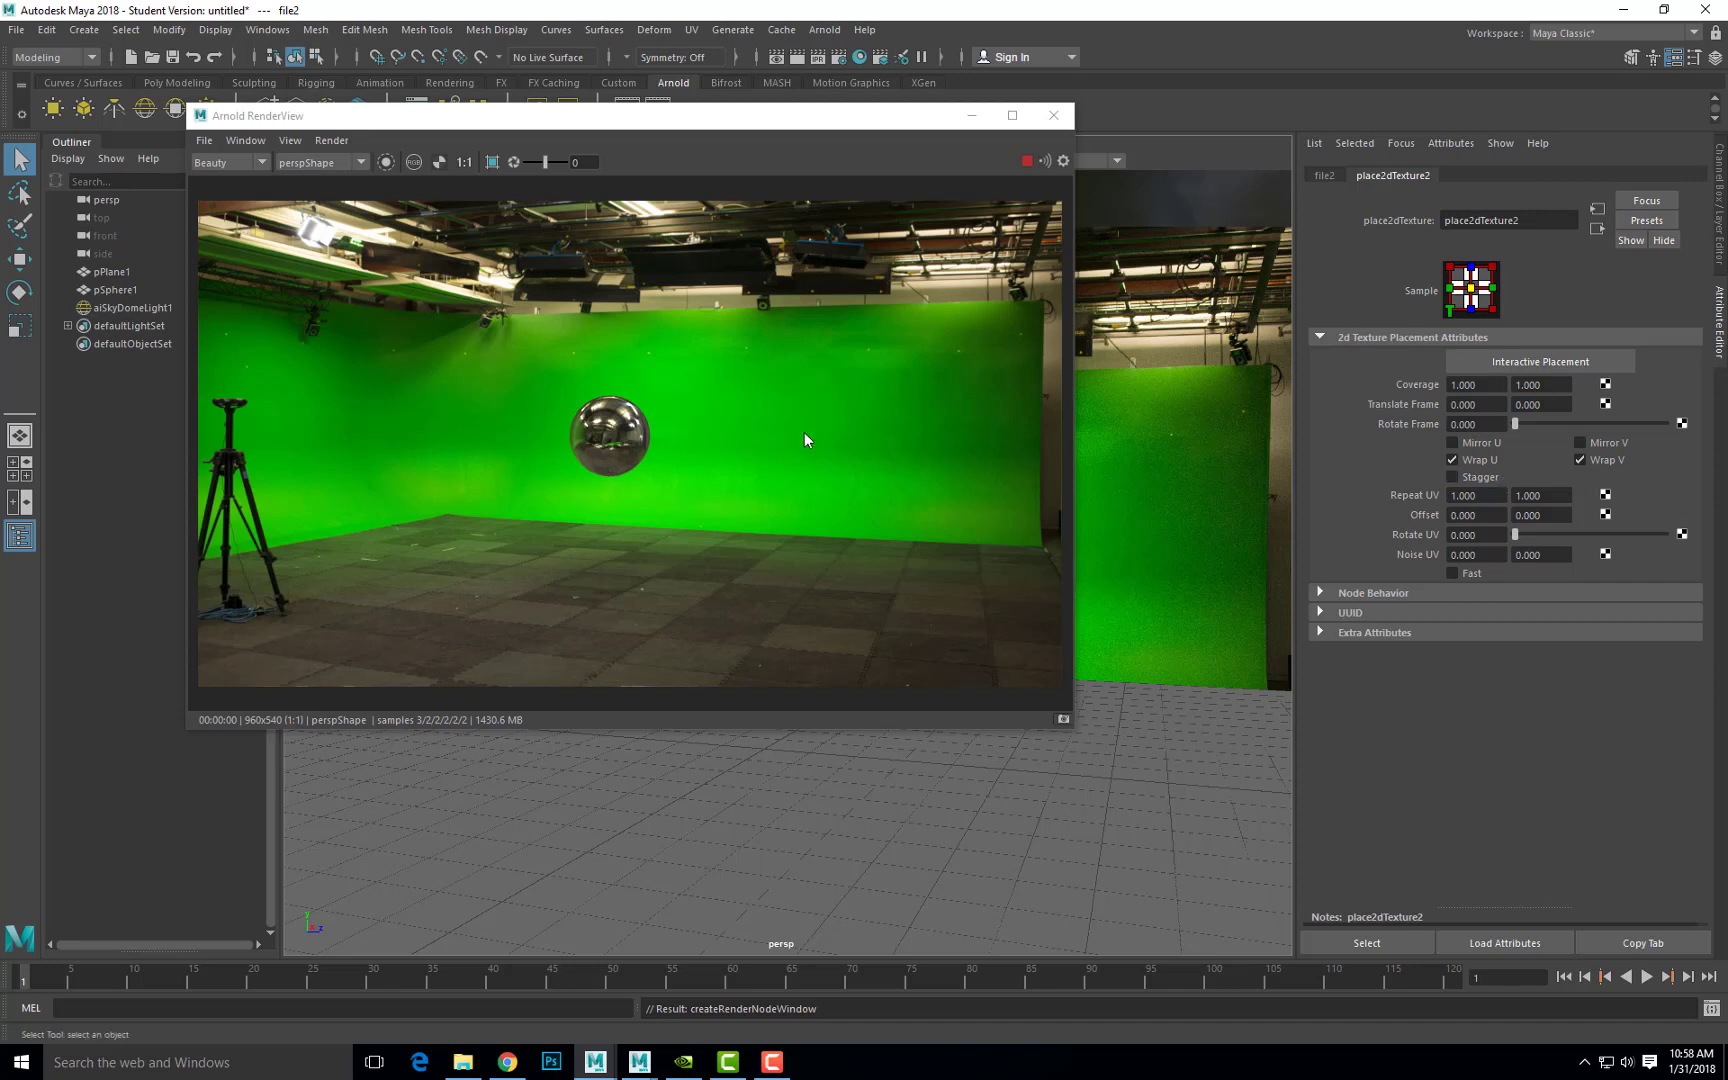
- Set place2dTexture2 Repeat UV to 0.2 × 0.2 and Offset V to 0.1
double_click(1455, 495)
type("0.2")
key("Tab")
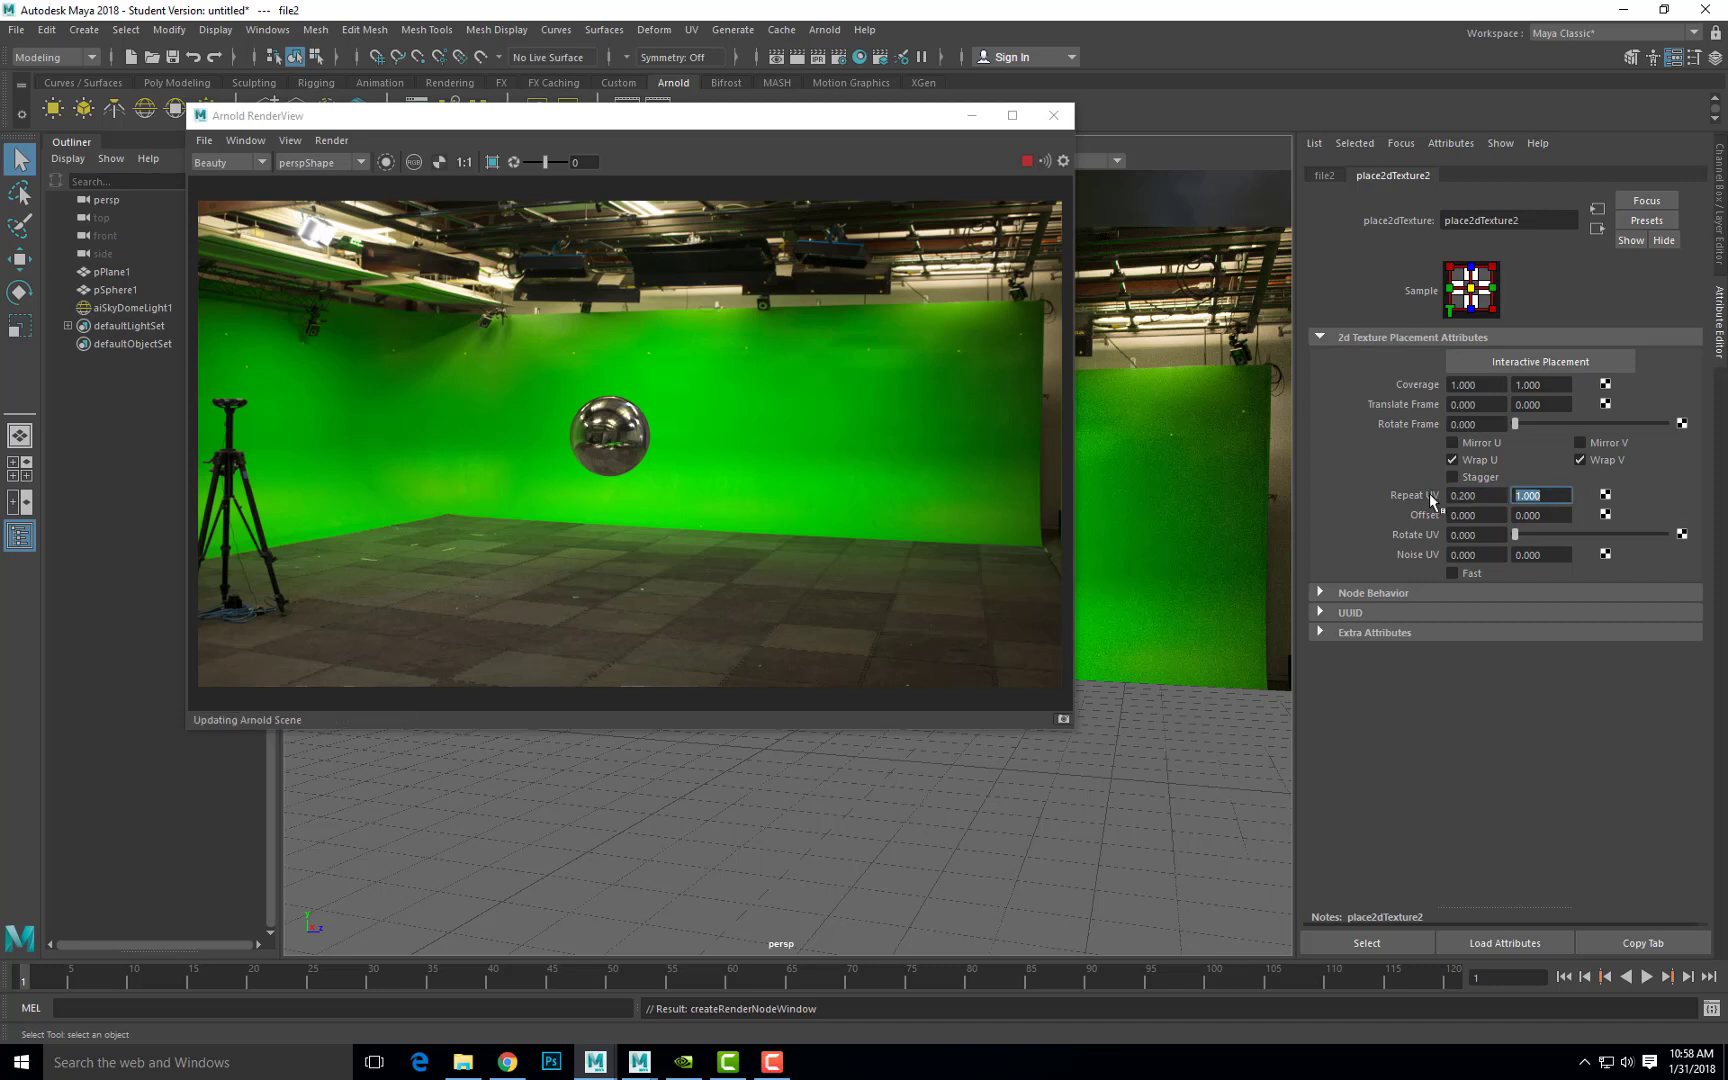
type("0.2")
key("Return")
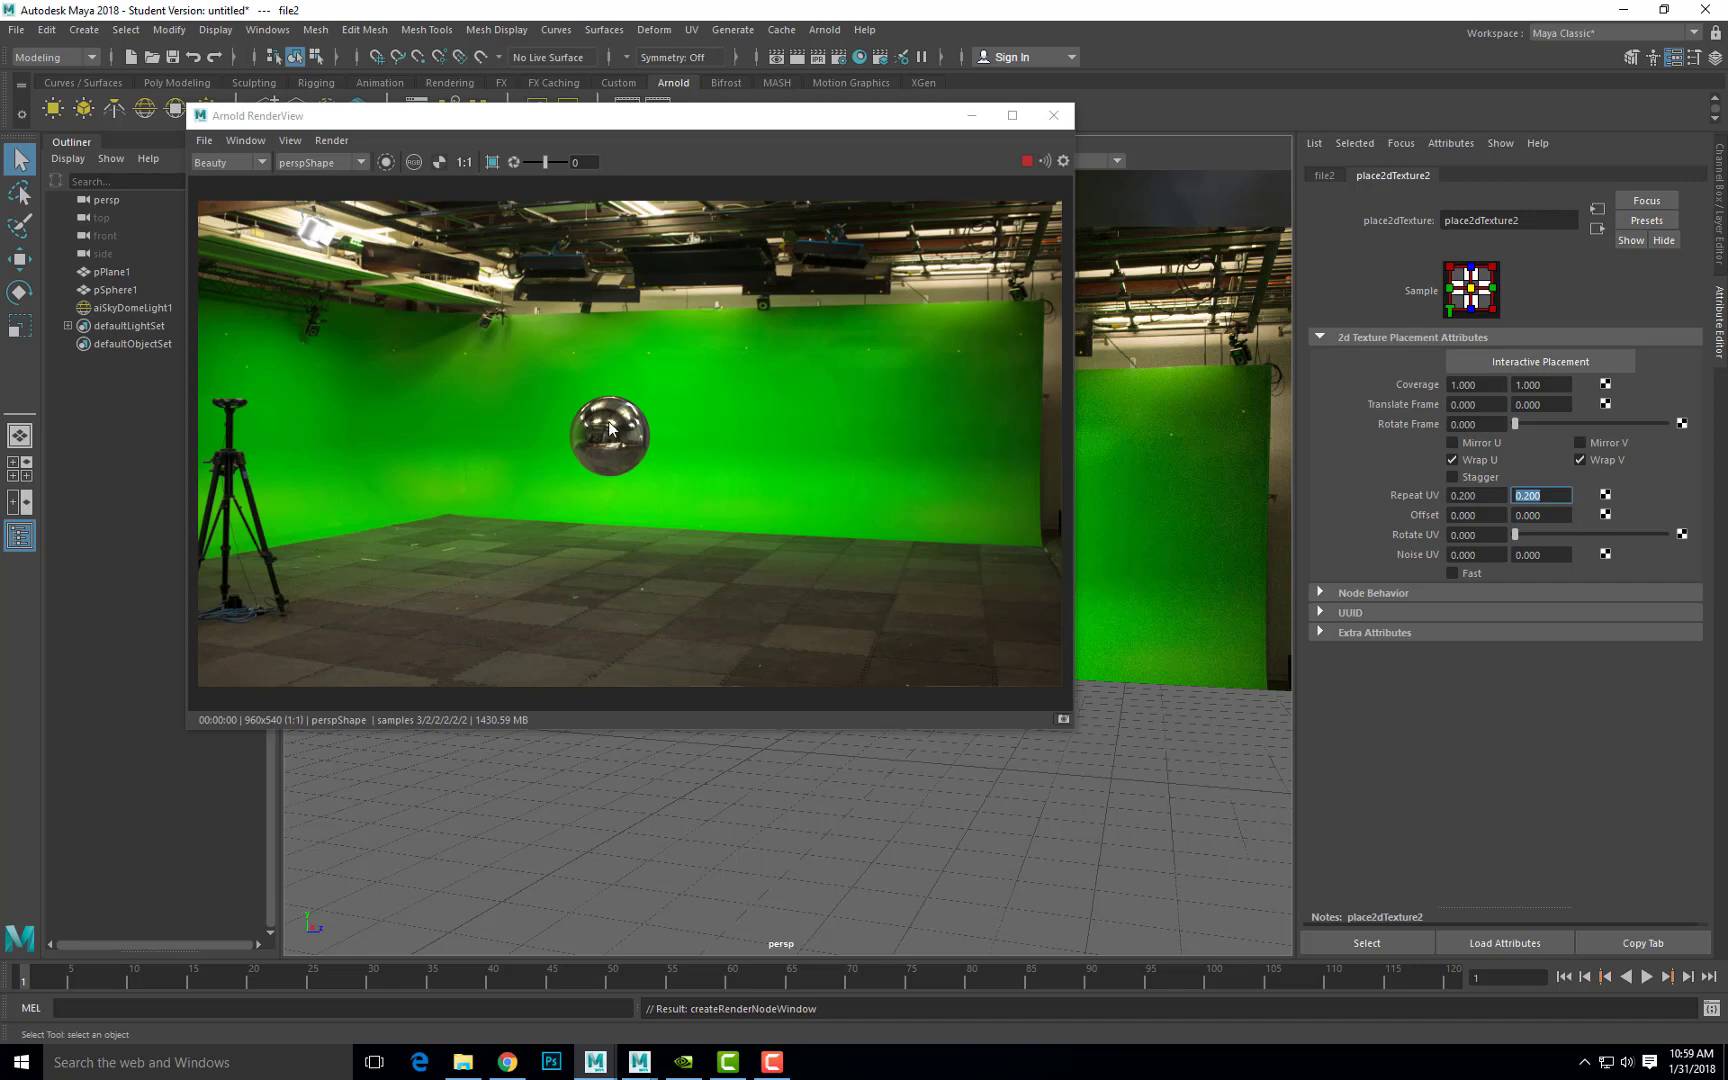
double_click(1528, 515)
left_click_drag(1541, 515, 1513, 512)
type("0.1")
key("Return")
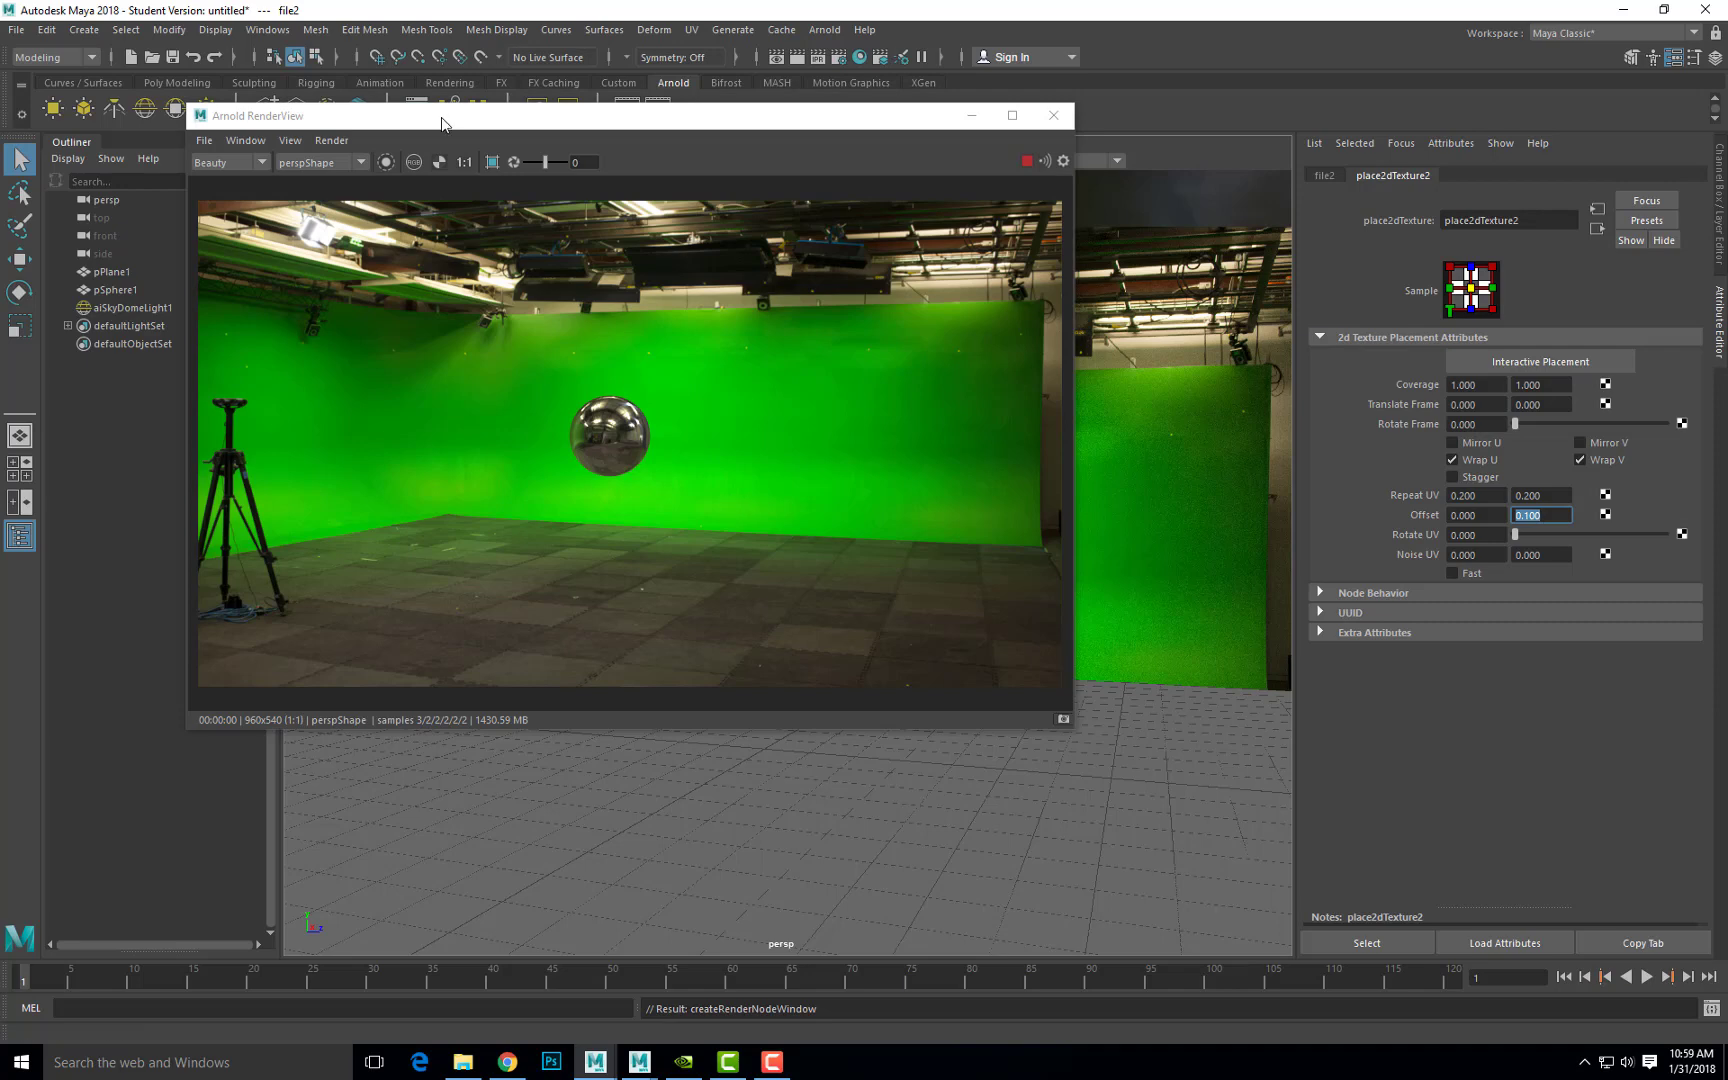
left_click_drag(462, 128, 622, 187)
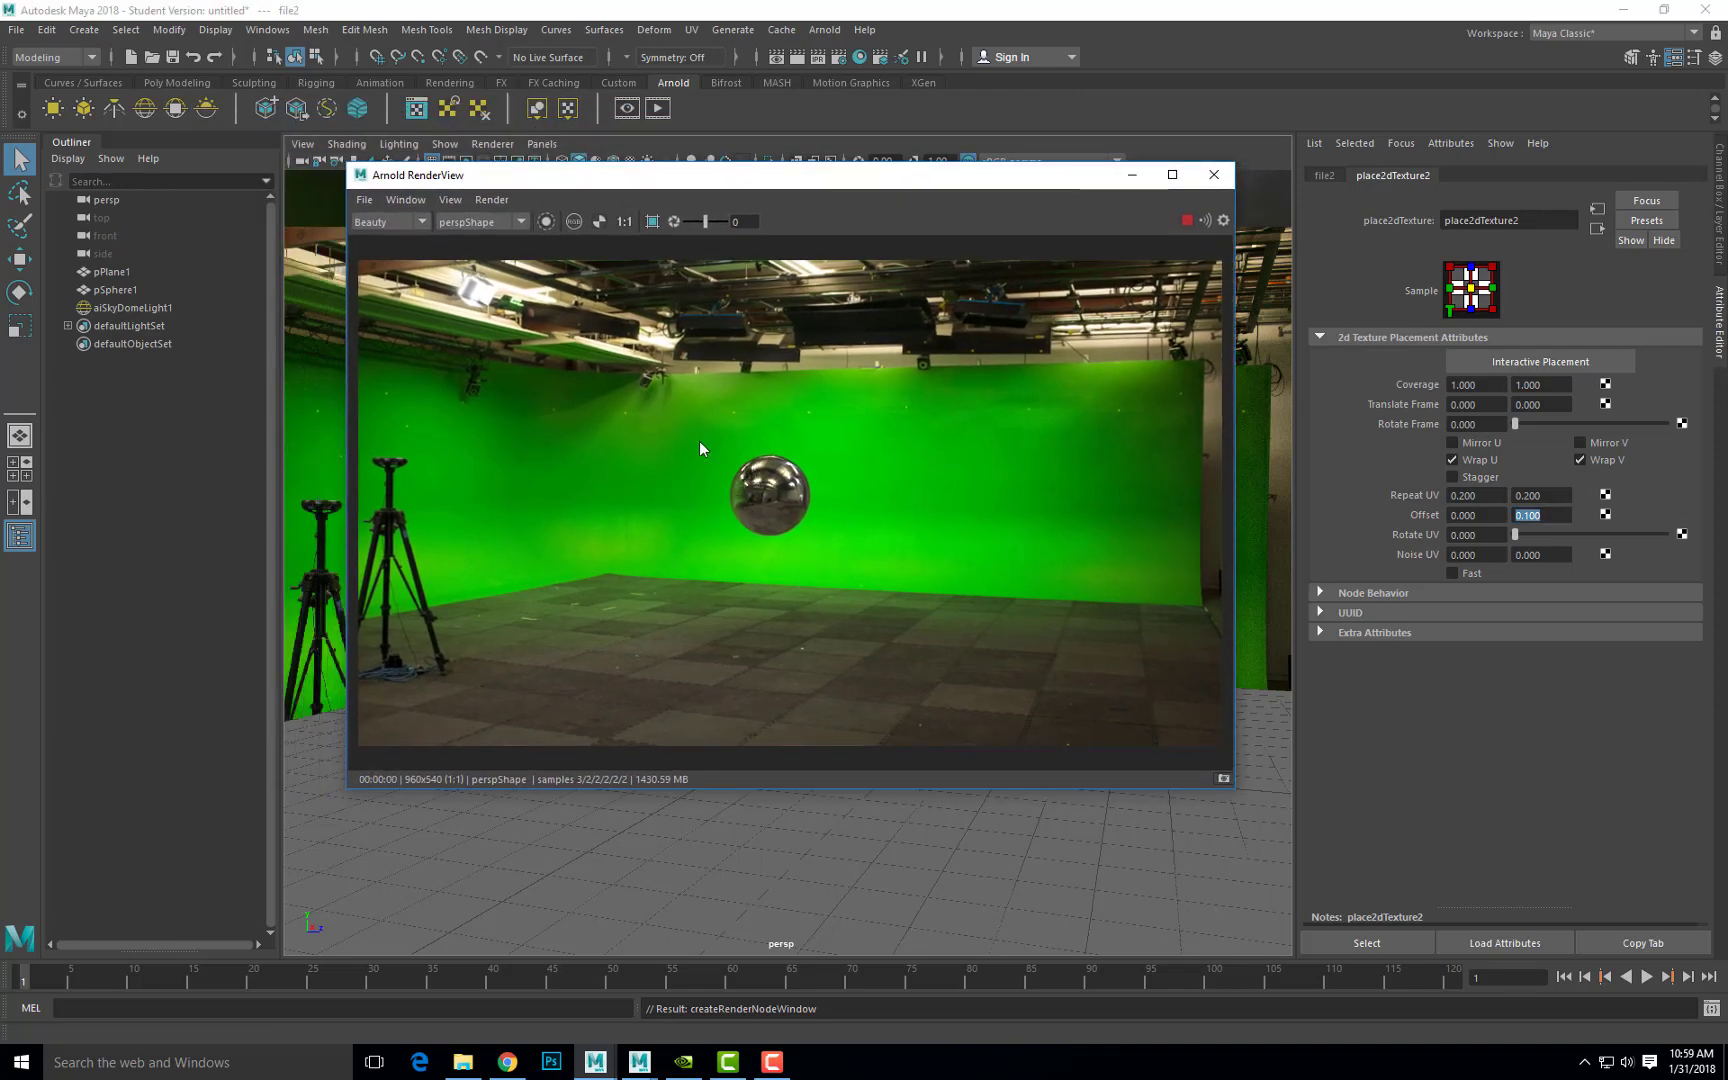
- Select aiSkyDomeLight1 and rotate it around Y to roughly 125 degrees
left_click(123, 307)
left_click_drag(648, 163, 662, 46)
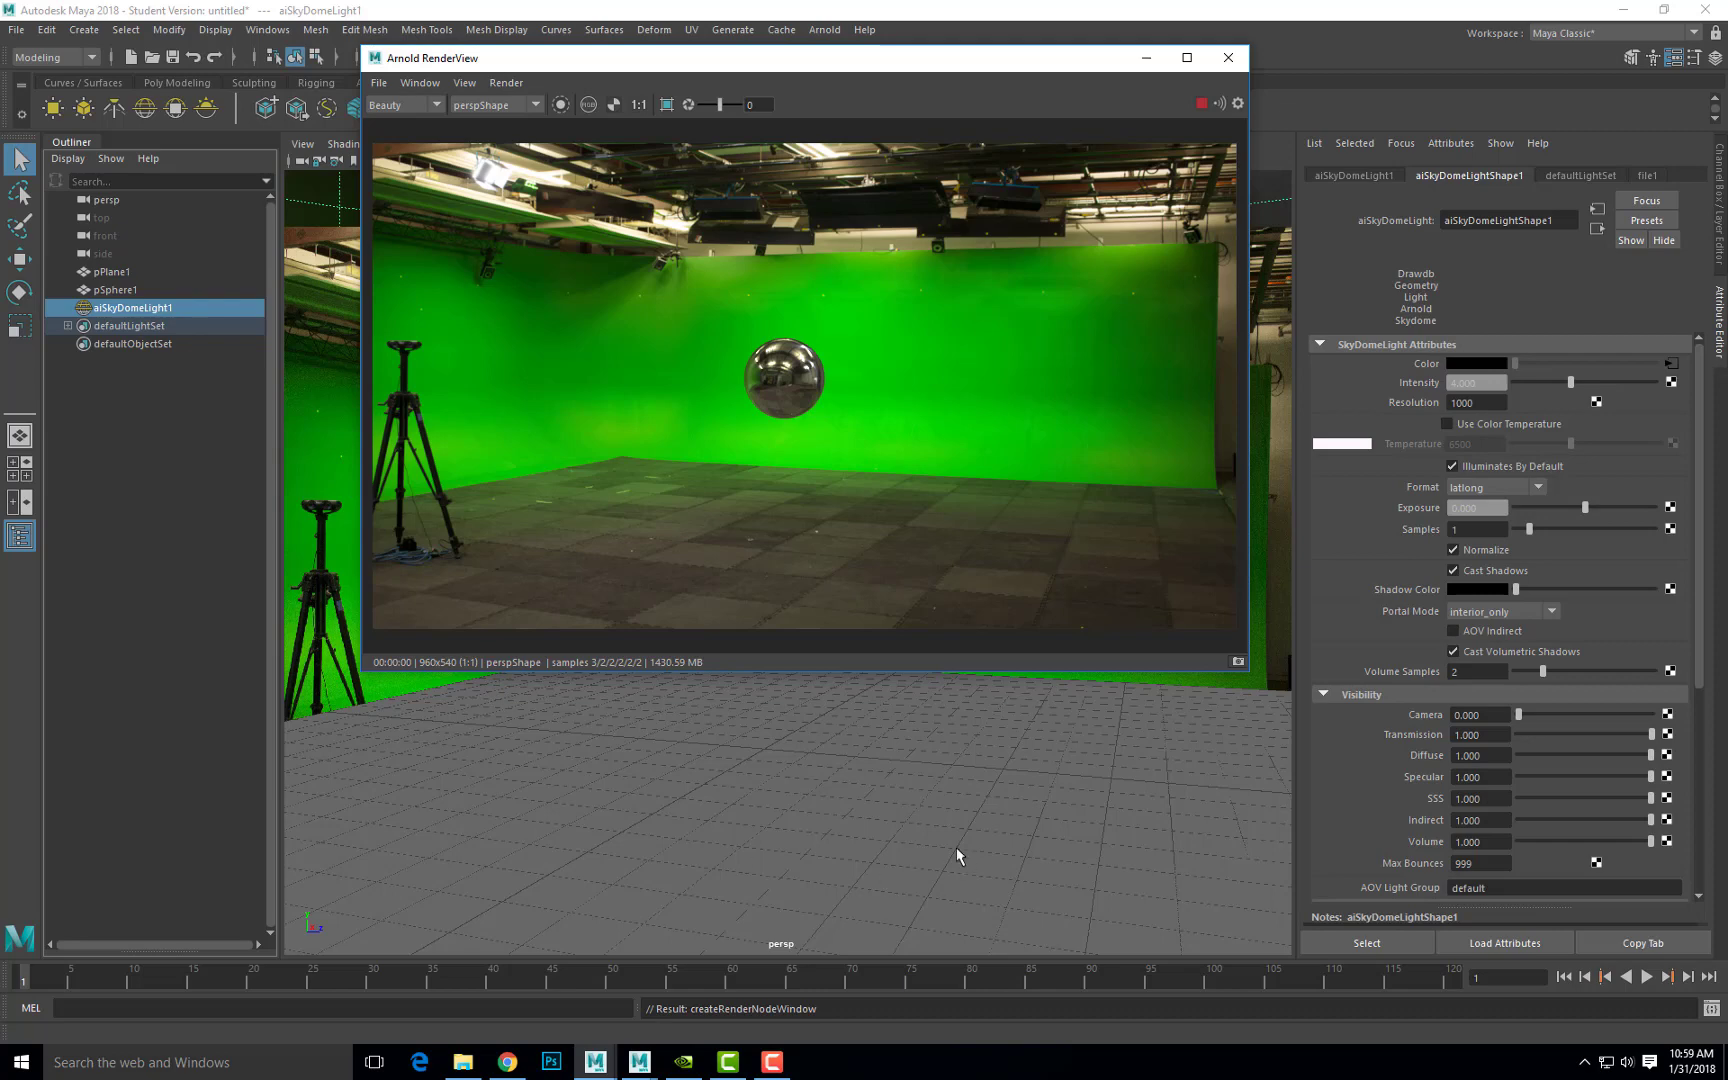
left_click(825, 749)
key("e")
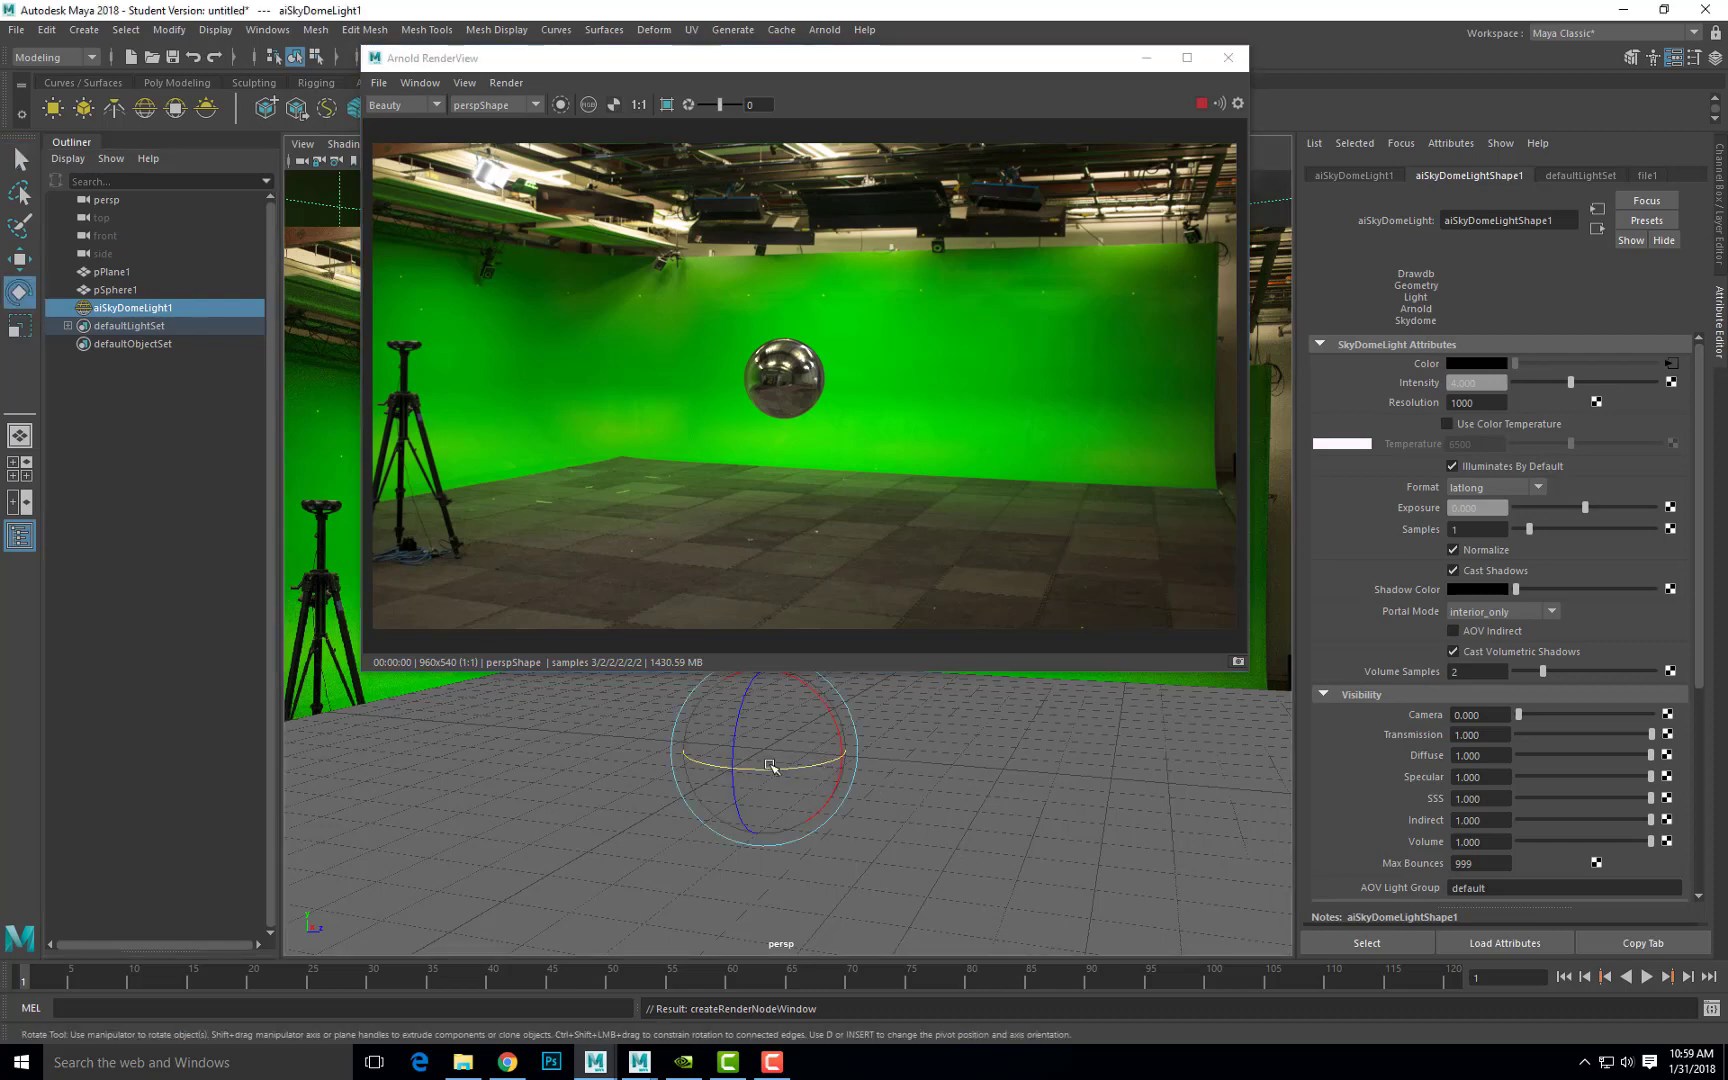
left_click_drag(760, 769, 918, 760)
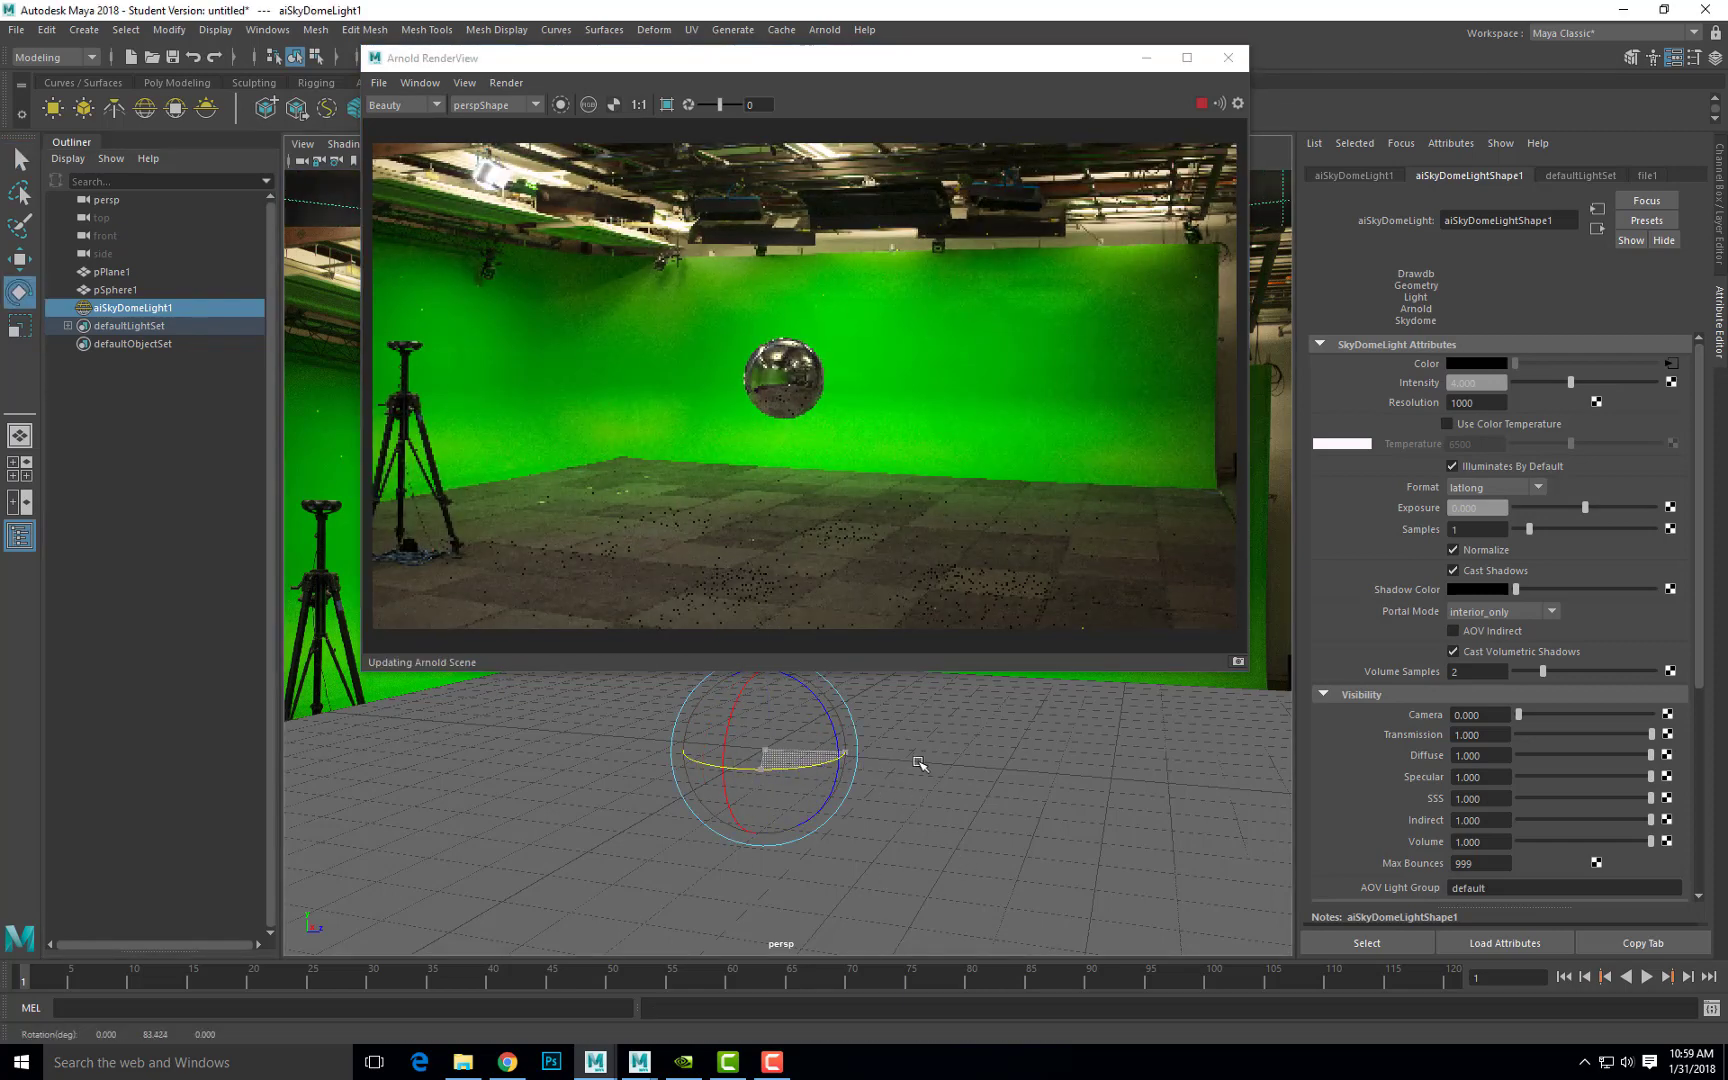
left_click_drag(762, 767, 822, 764)
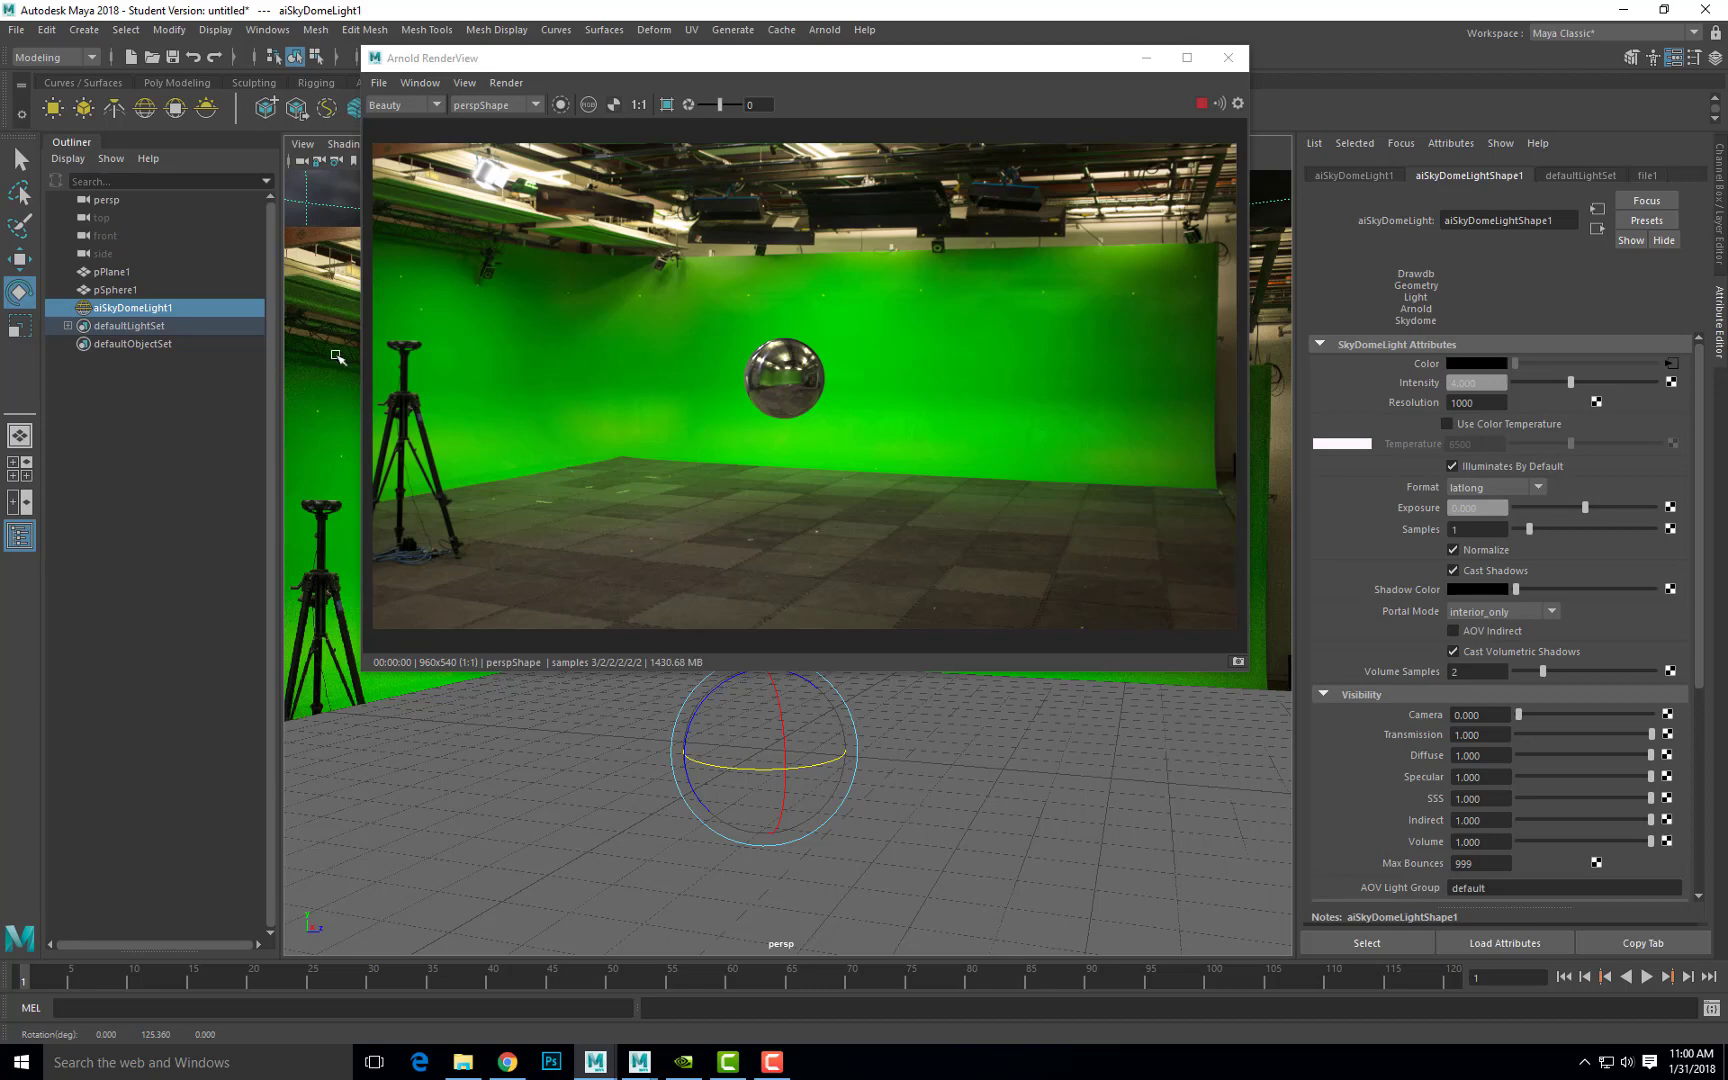
left_click_drag(692, 57, 685, 181)
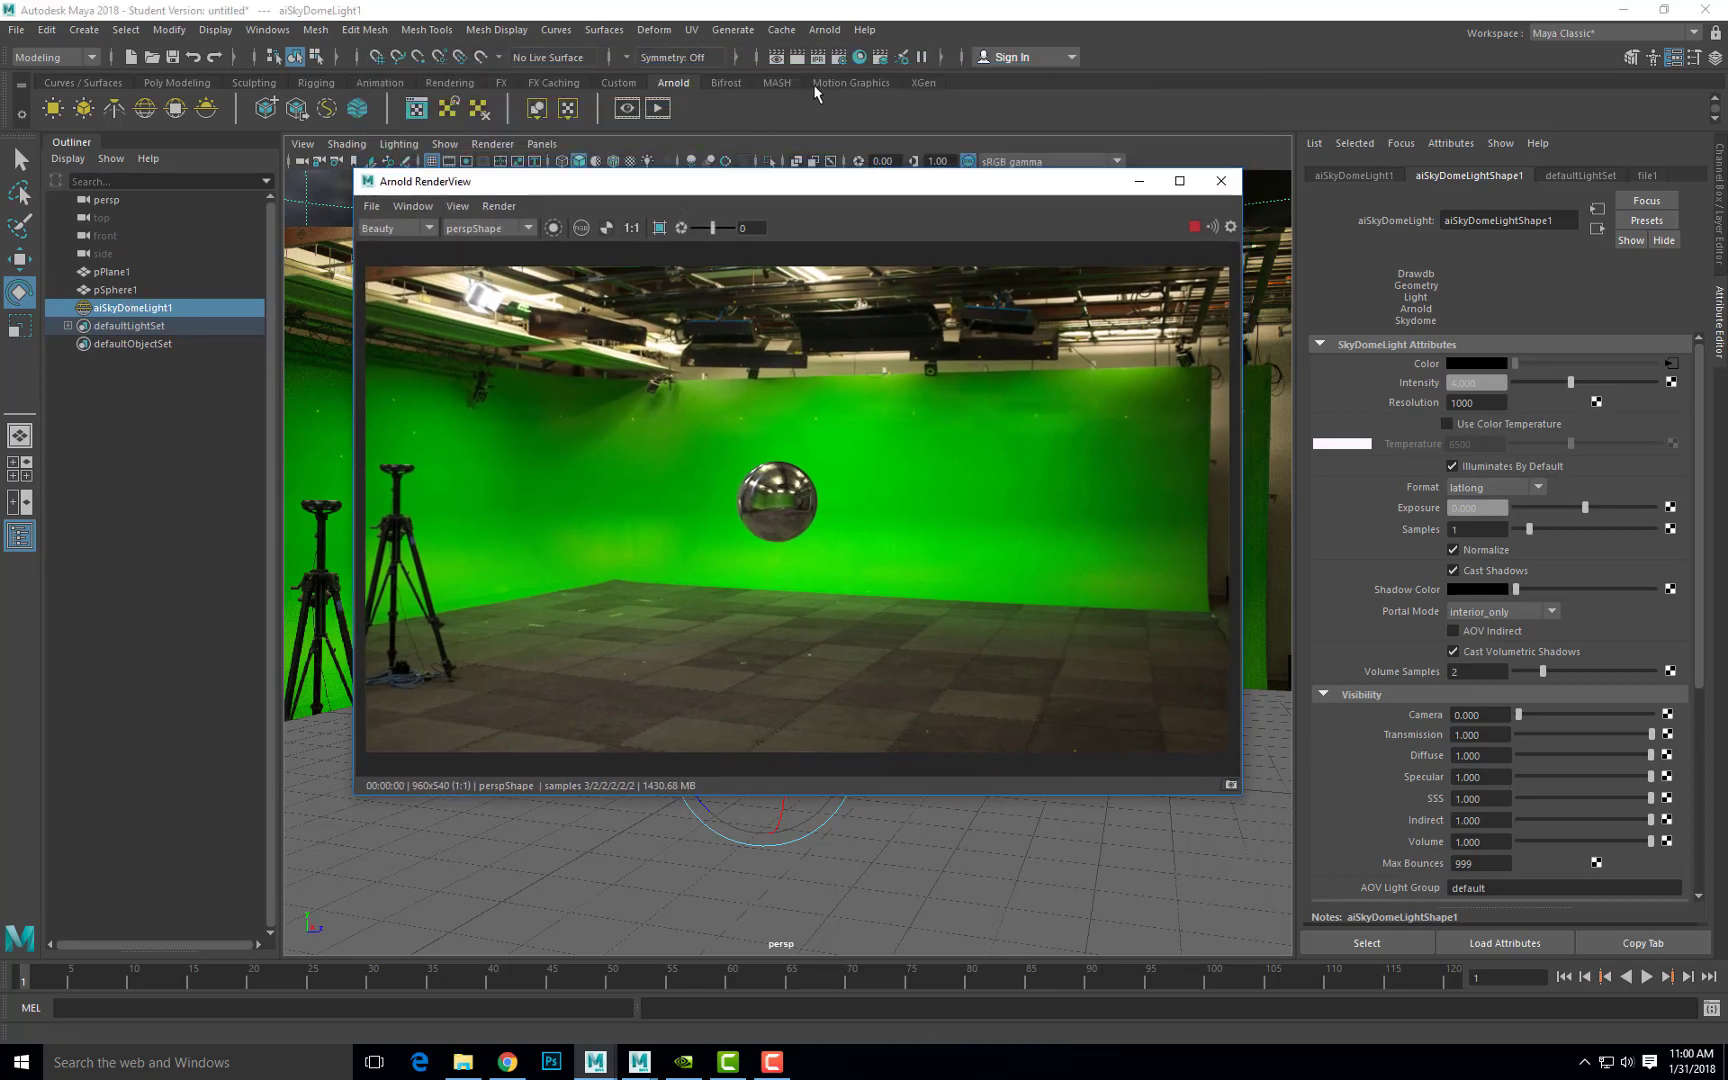
- Open Hypershade, graph the skydome light's network and select place2dTexture1
left_click(859, 58)
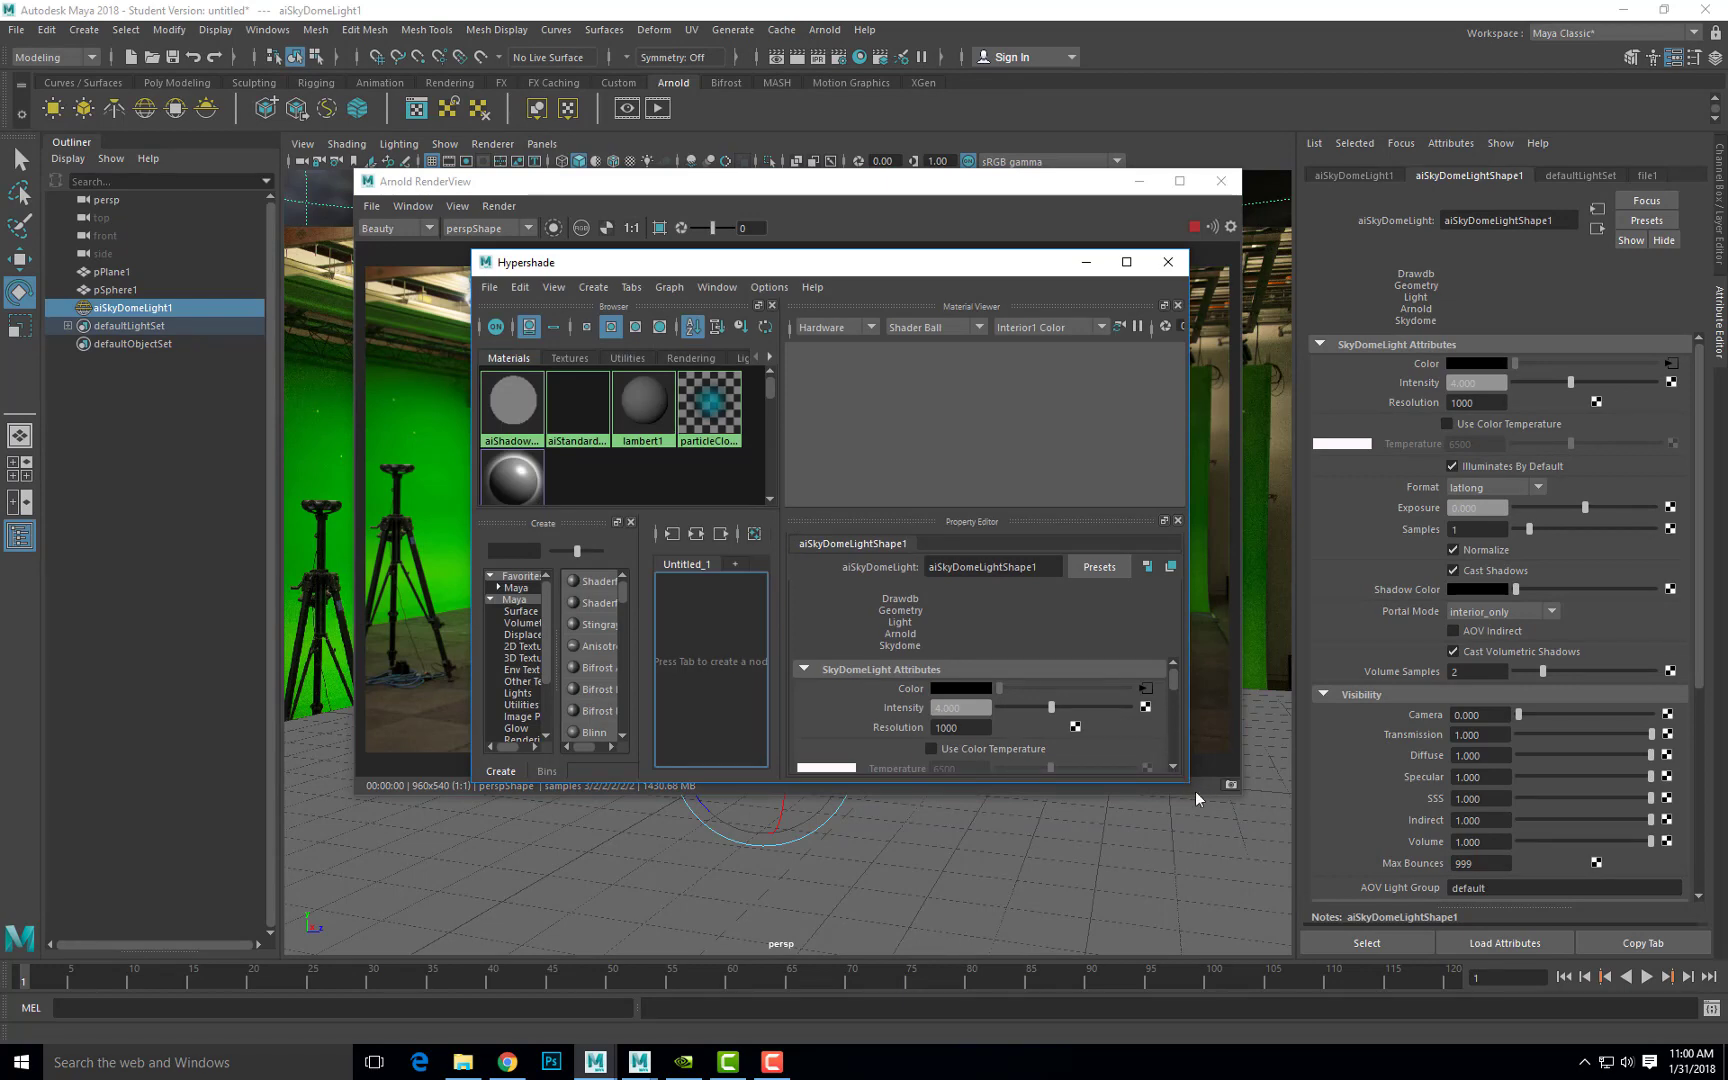
left_click_drag(1190, 783, 1607, 978)
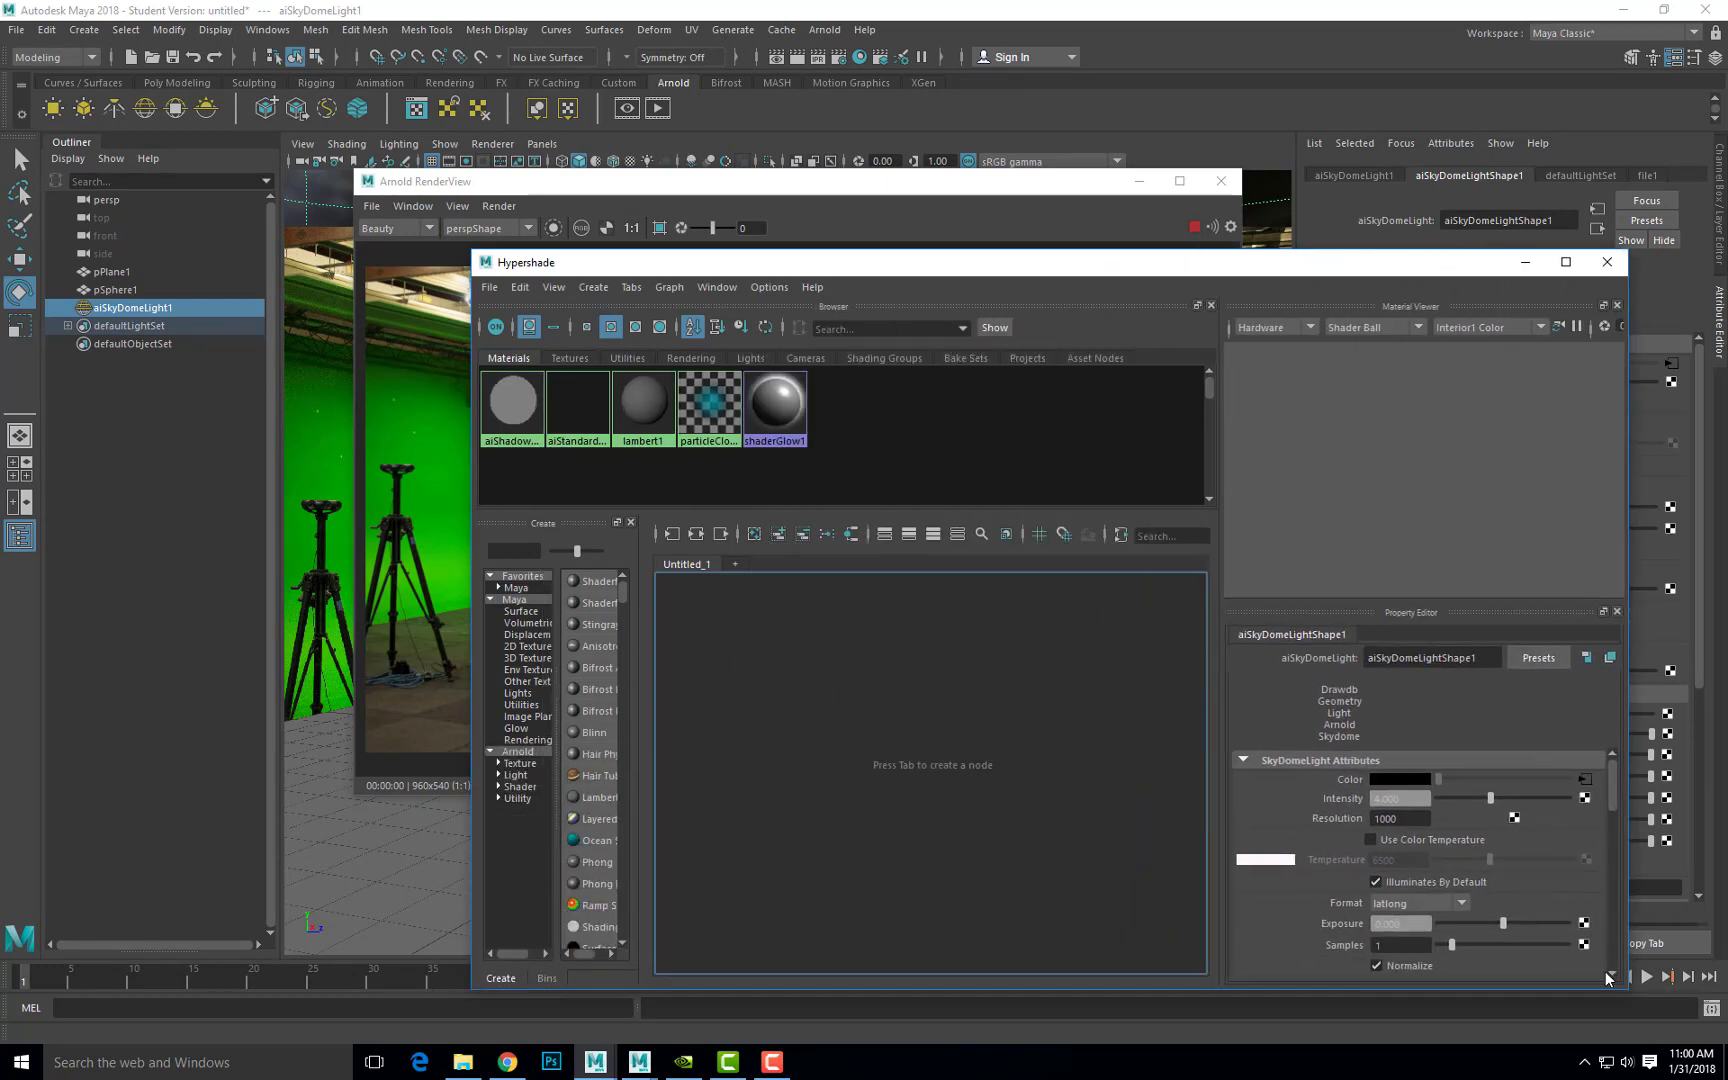
left_click_drag(872, 262, 793, 187)
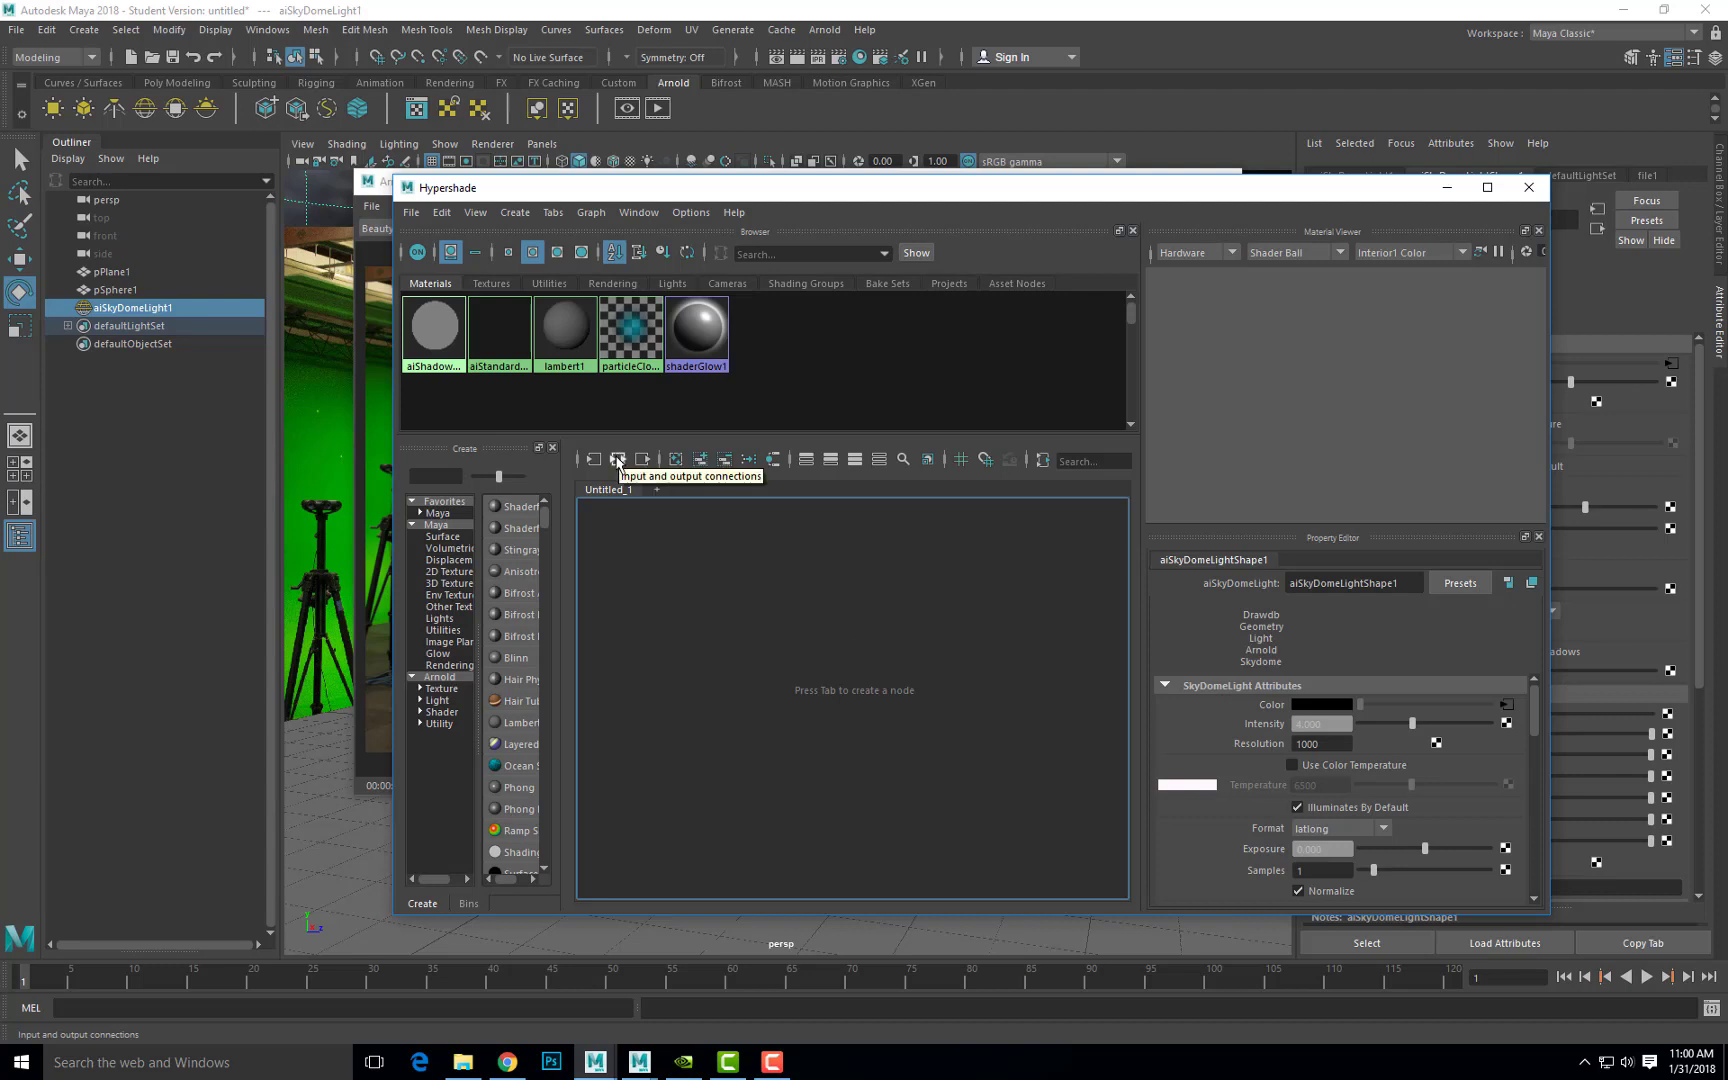
left_click(618, 460)
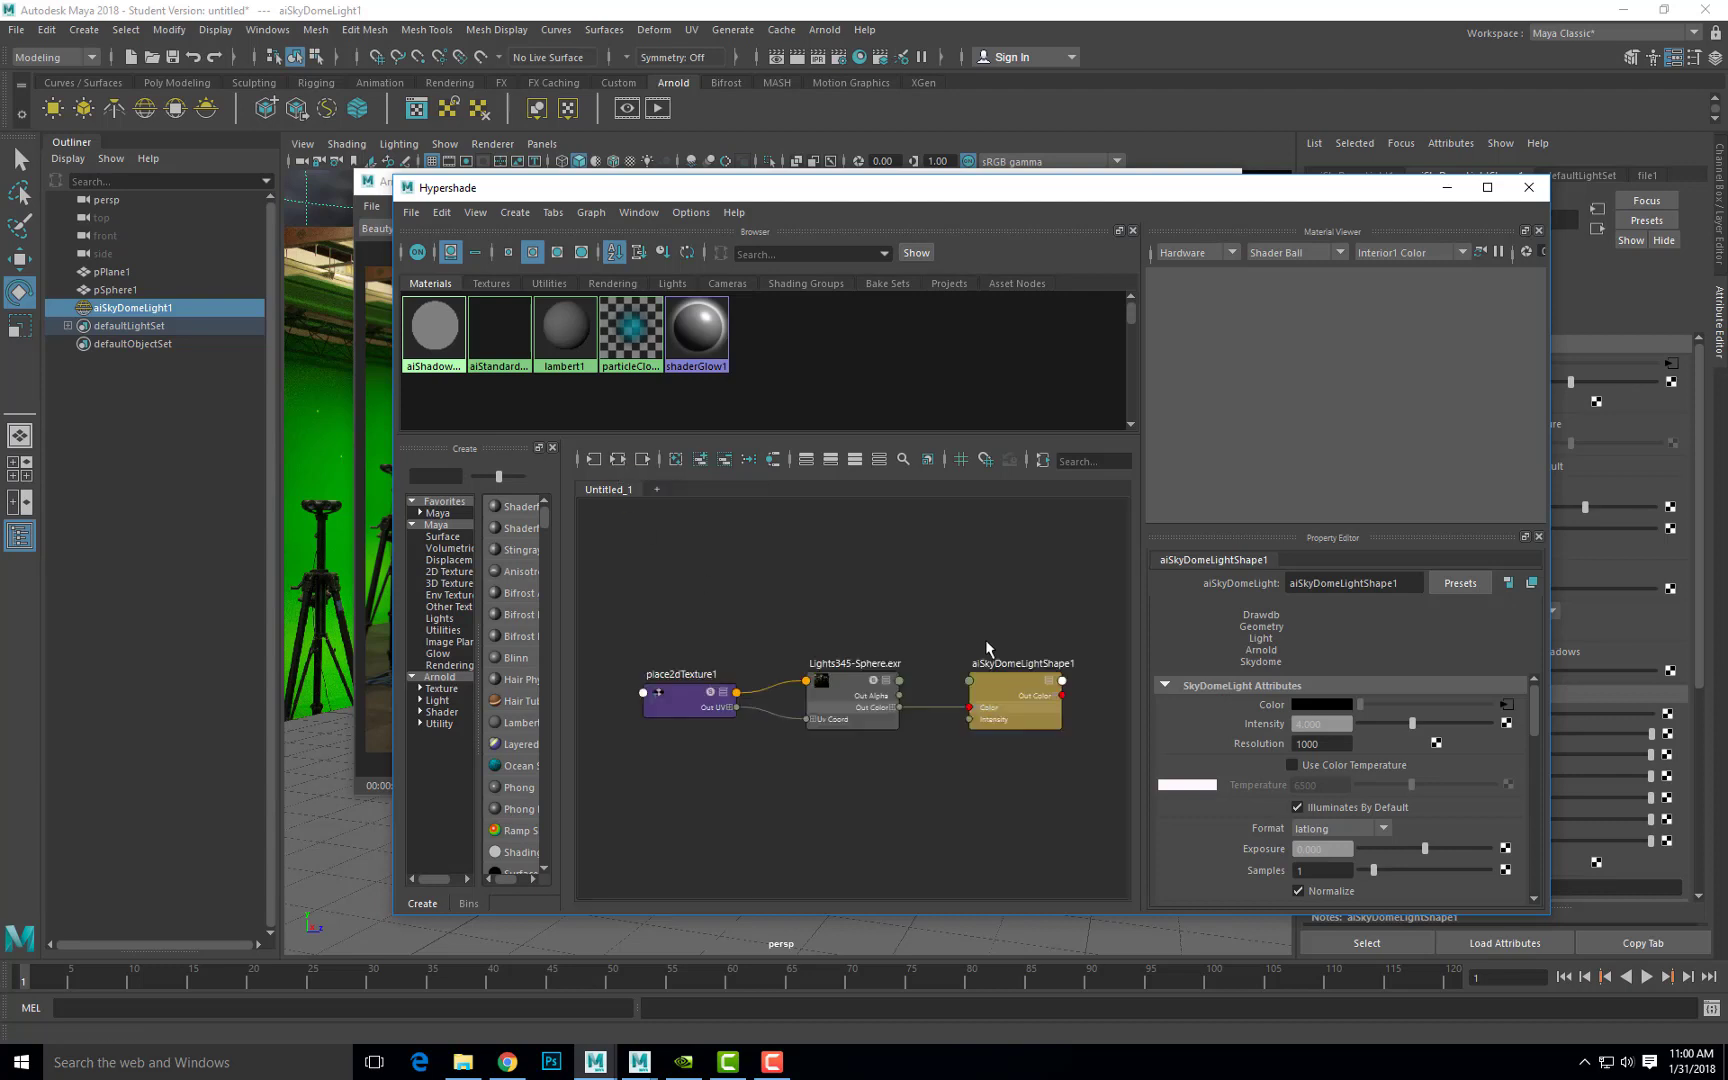
left_click_drag(982, 671, 973, 620)
mouse_move(850, 708)
left_mouse_down()
mouse_move(830, 693)
mouse_move(850, 670)
left_mouse_up()
left_click_drag(693, 705, 693, 668)
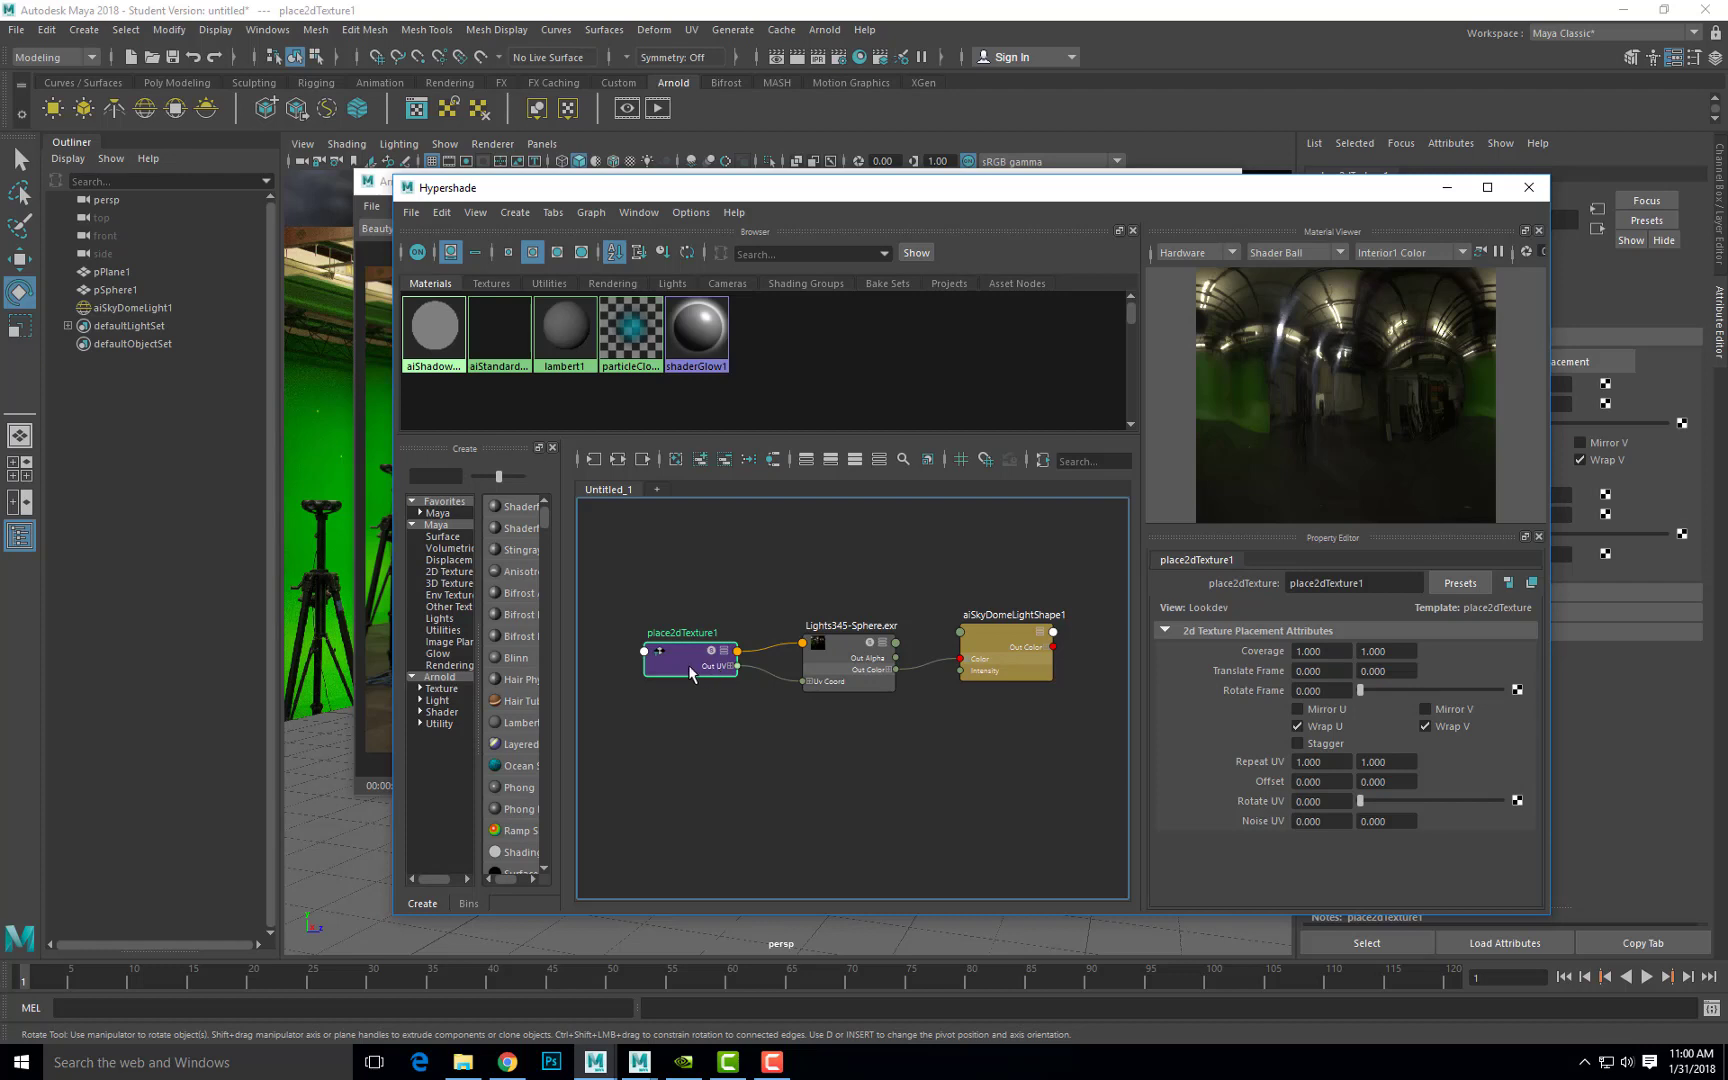
left_click_drag(690, 672, 677, 668)
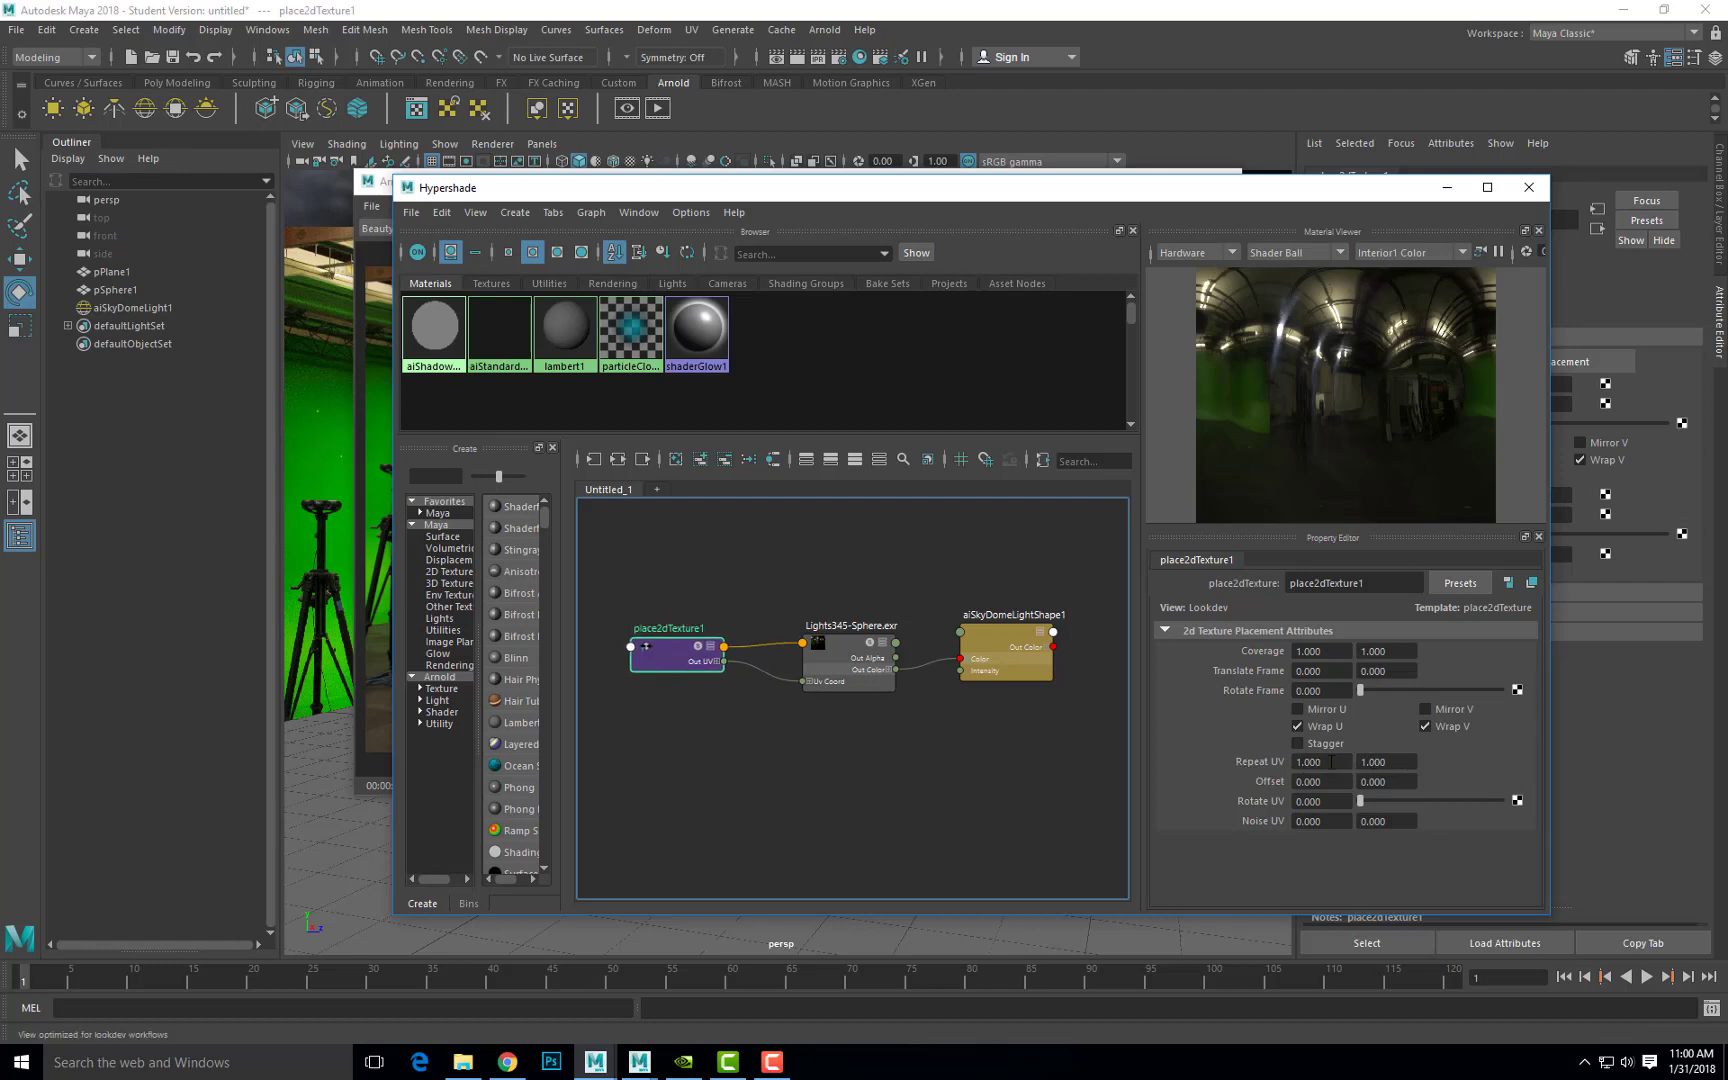
- Set place2dTexture1 Repeat U to -1 to mirror the HDRI, and close Hypershade
double_click(1331, 762)
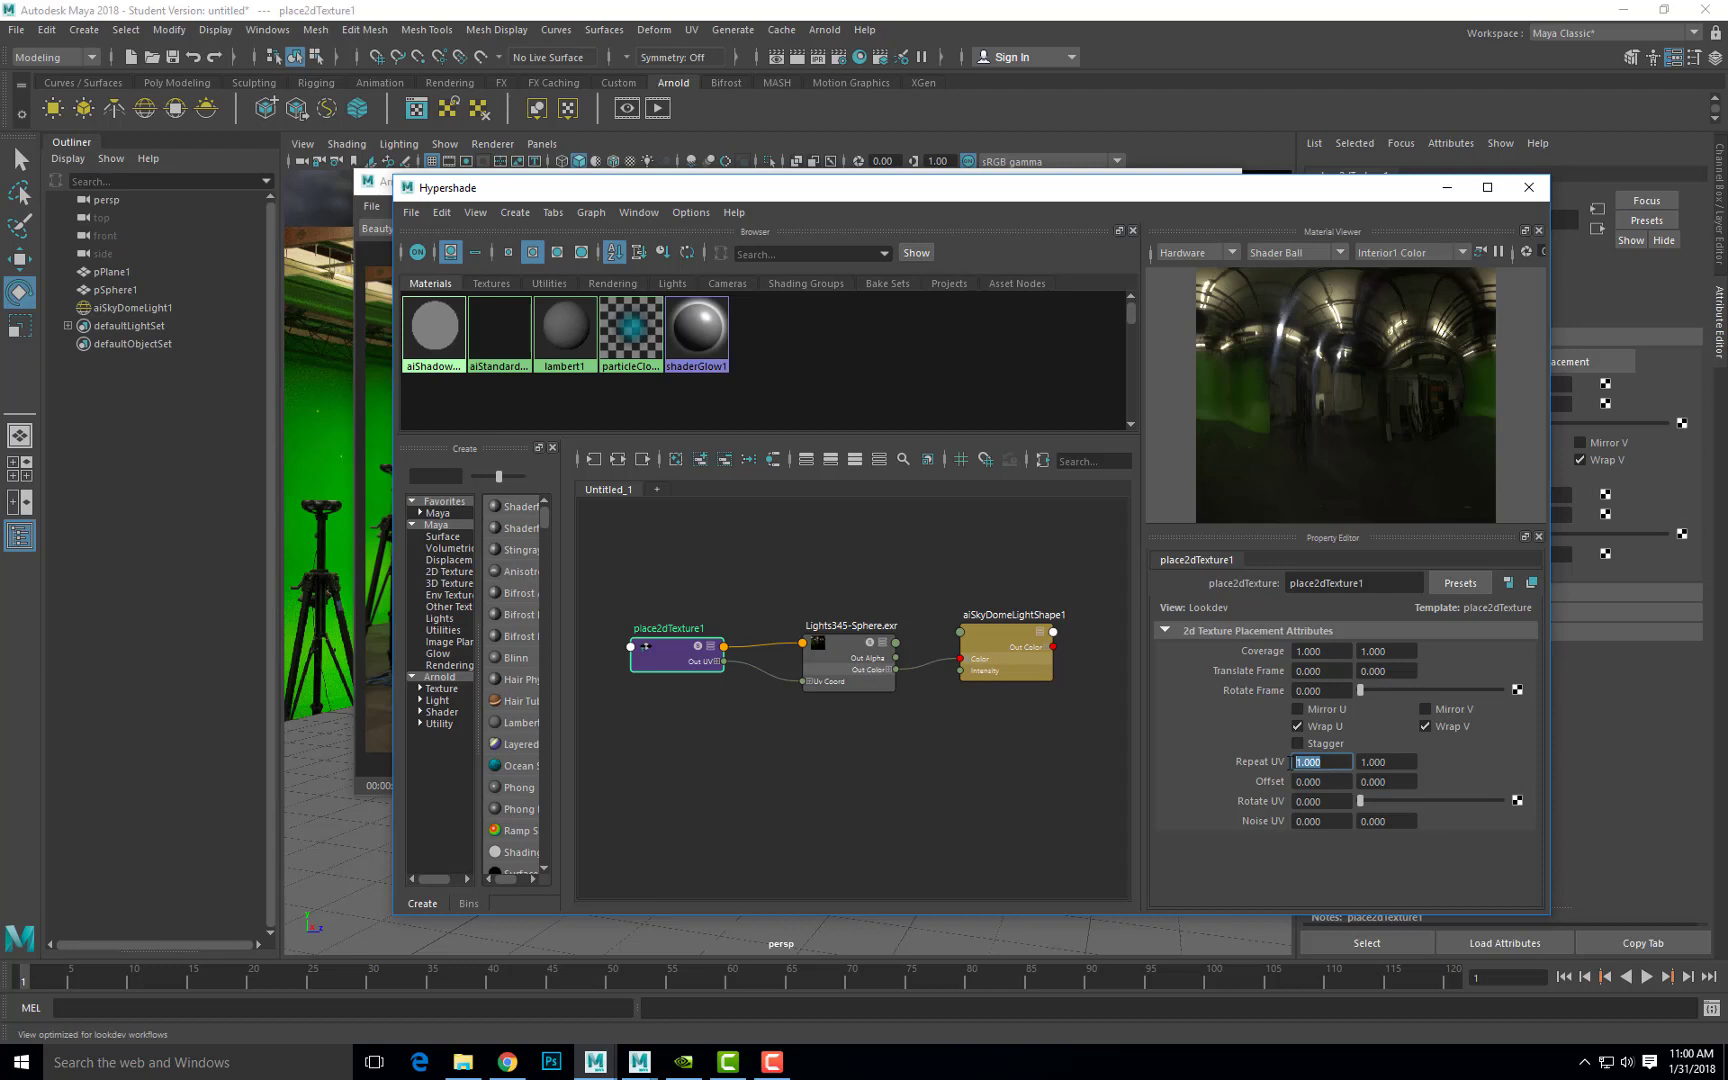
key("BackSpace")
type("-1")
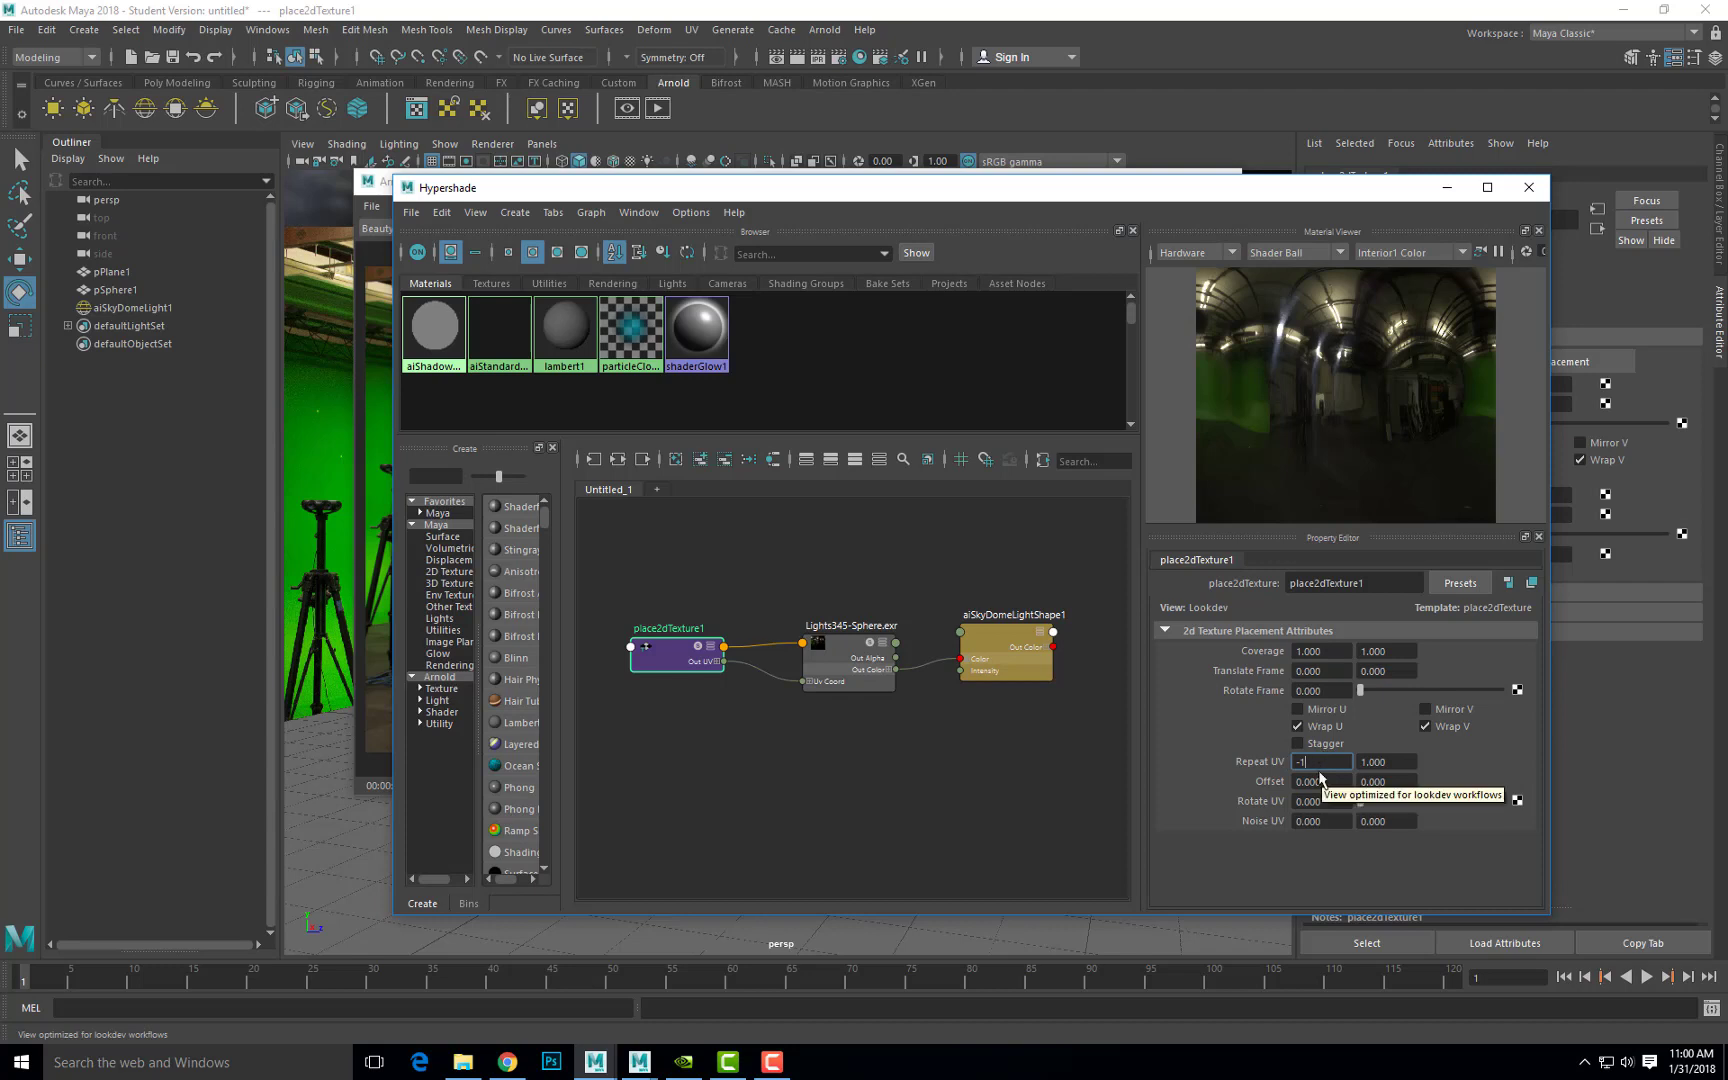
key("Return")
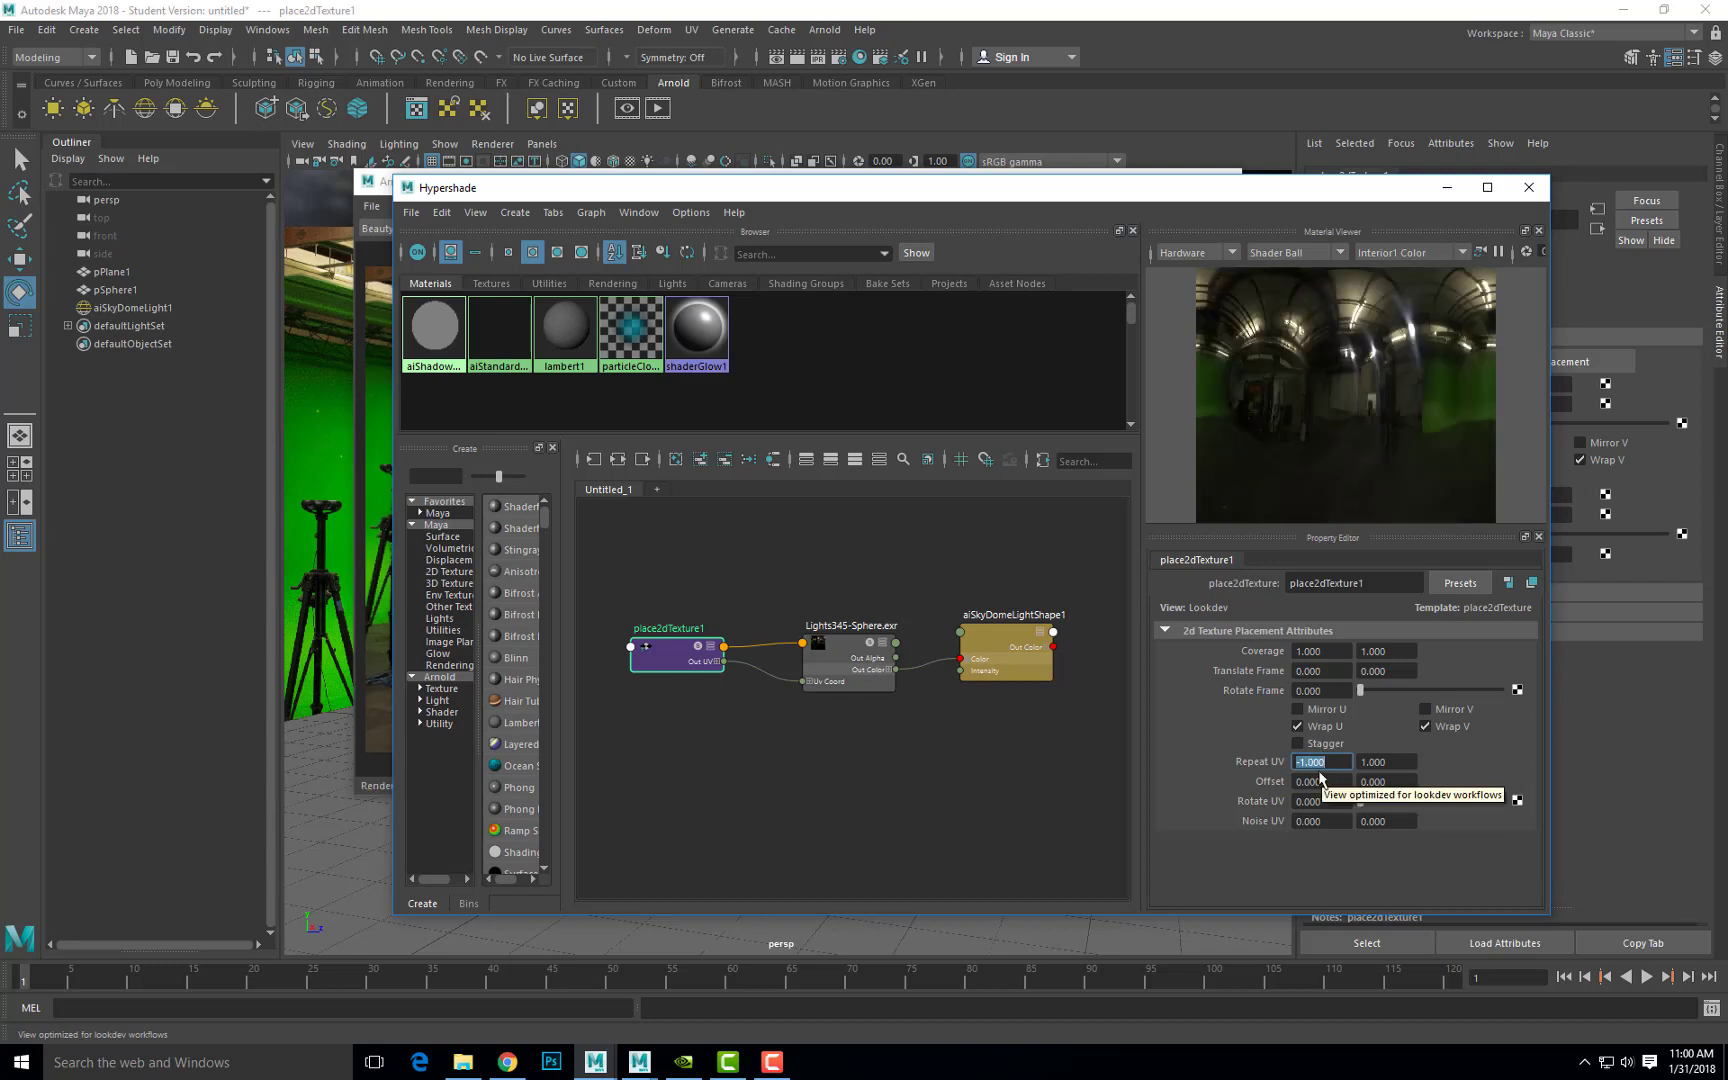
left_click(1529, 187)
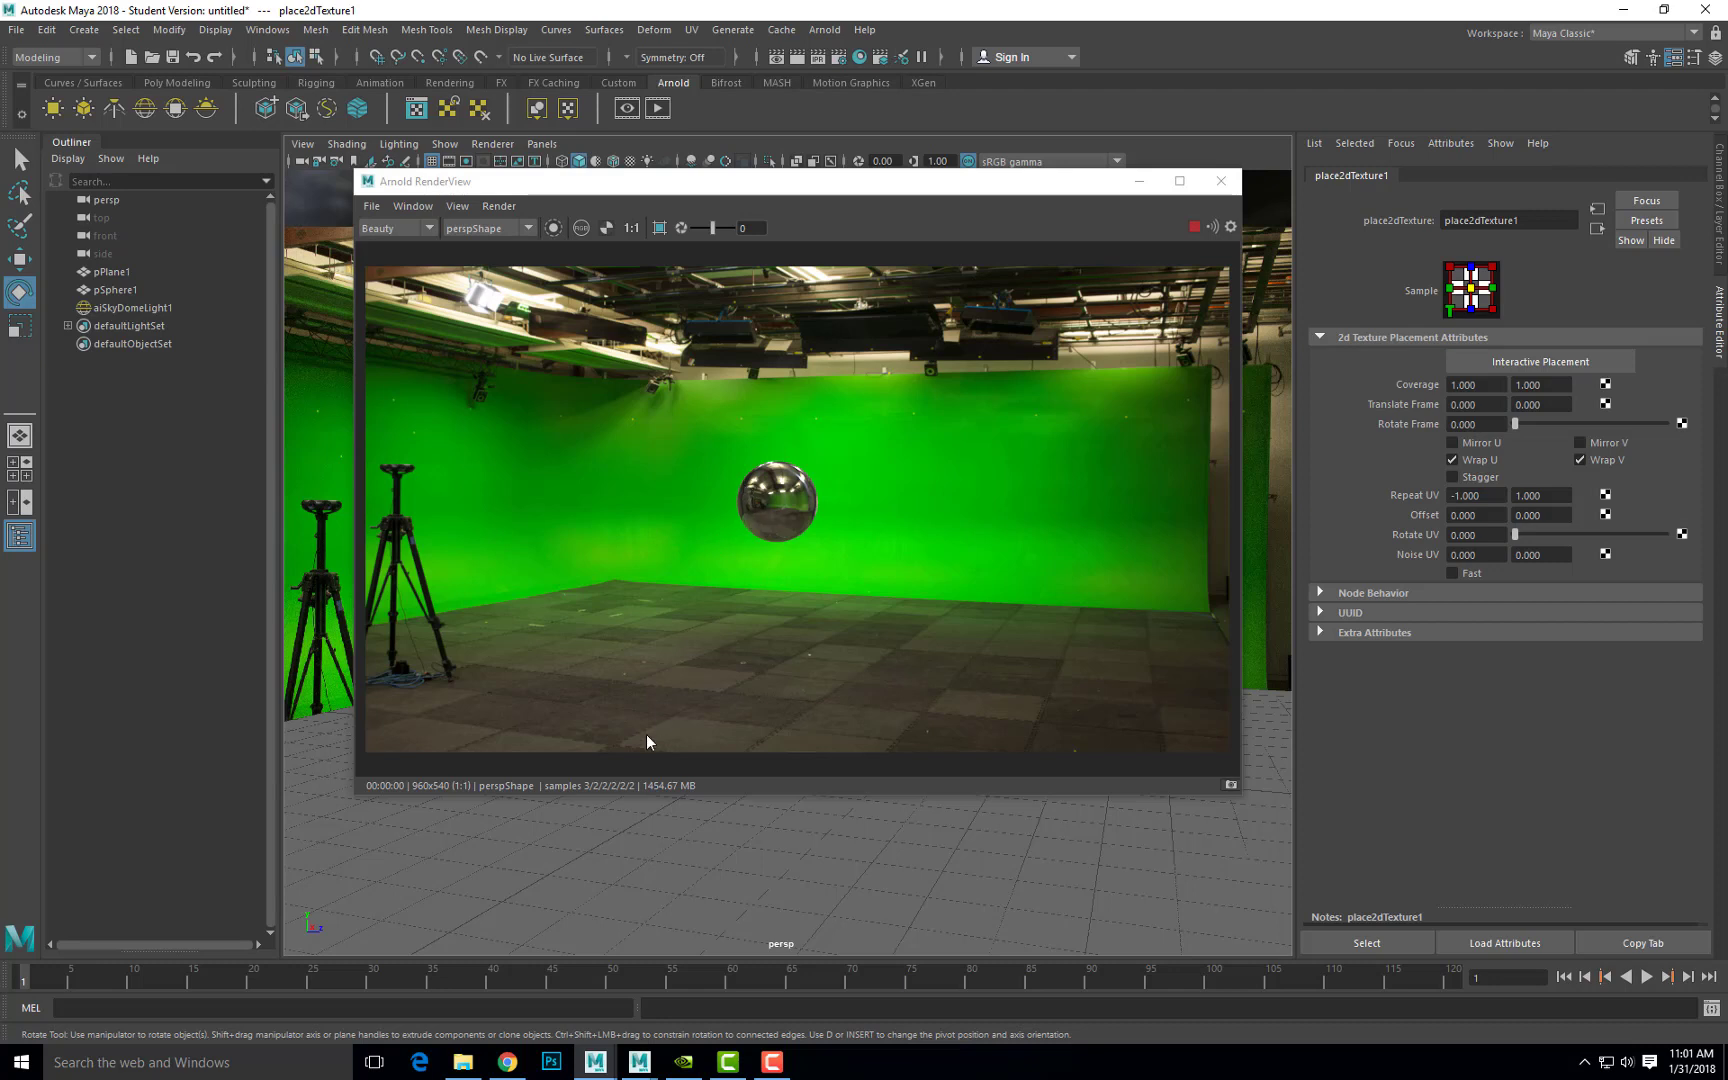
- Rotate the mirrored aiSkyDomeLight1 about Y to roughly -54.5 degrees to realign the chrome reflections
left_click(117, 306)
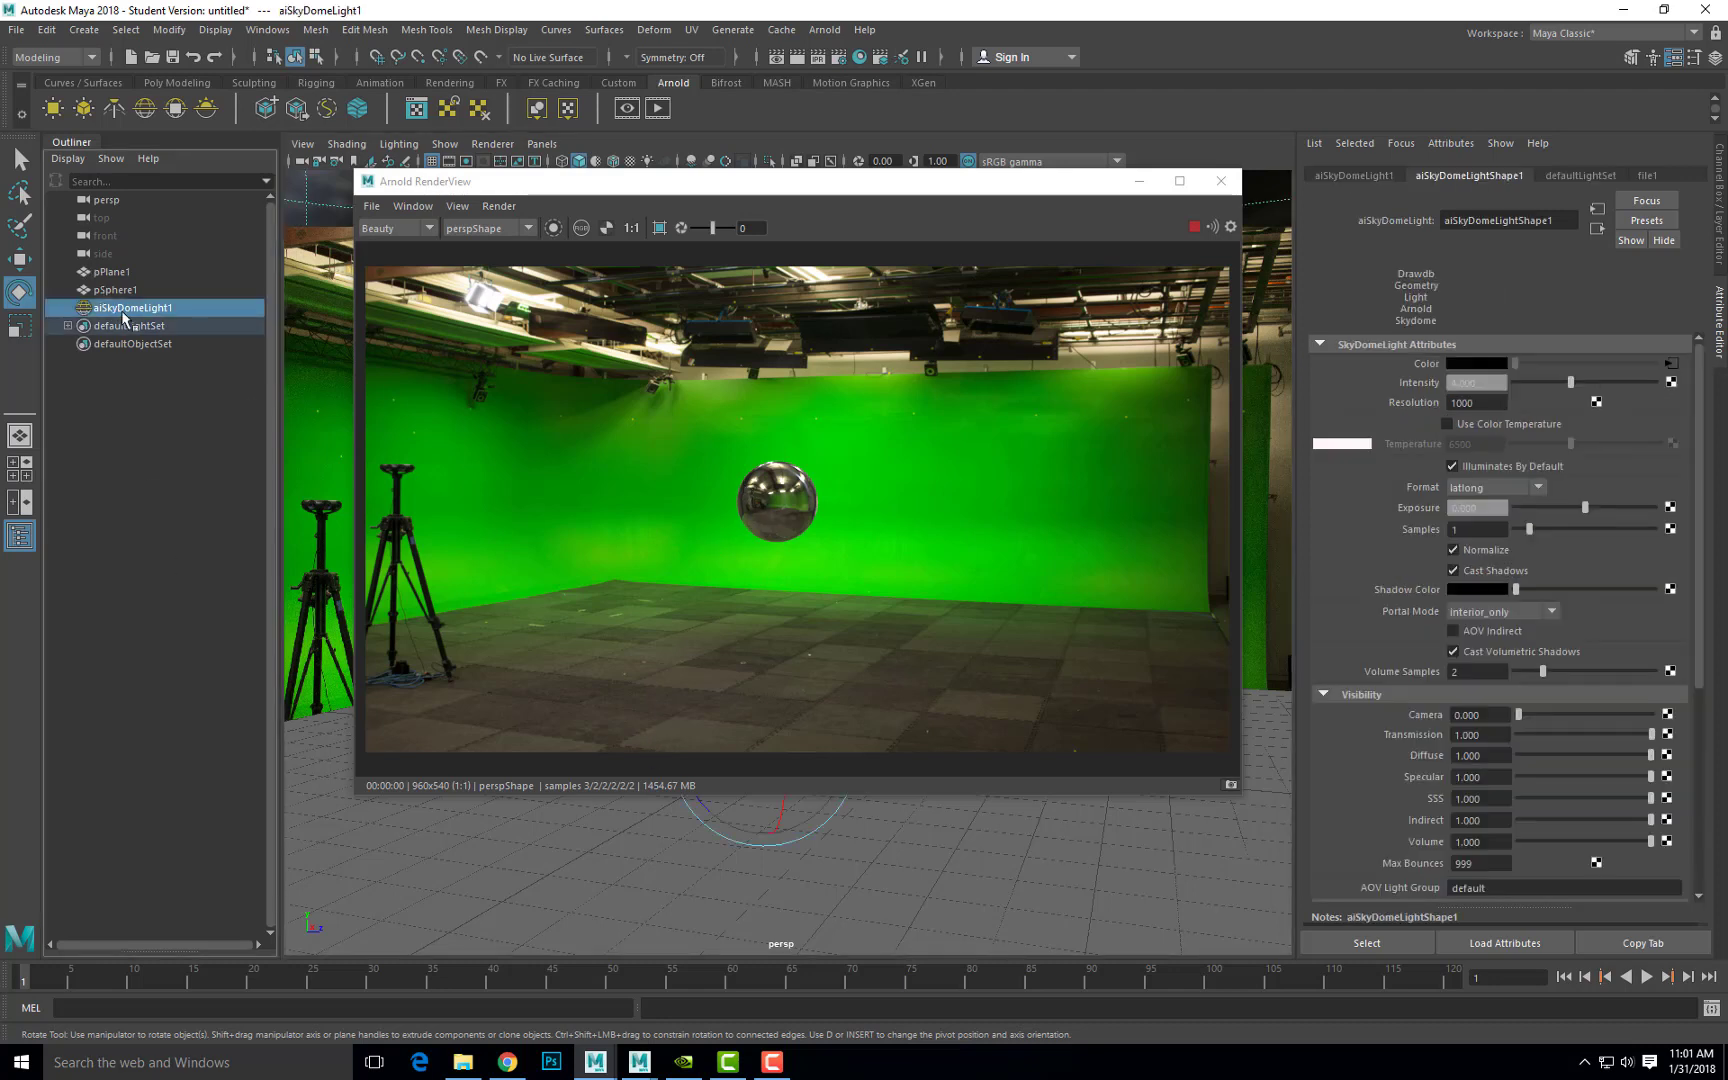
left_click_drag(783, 186, 793, 104)
mouse_move(740, 767)
left_mouse_down()
mouse_move(783, 773)
mouse_move(605, 760)
mouse_move(784, 770)
mouse_move(749, 771)
left_mouse_up()
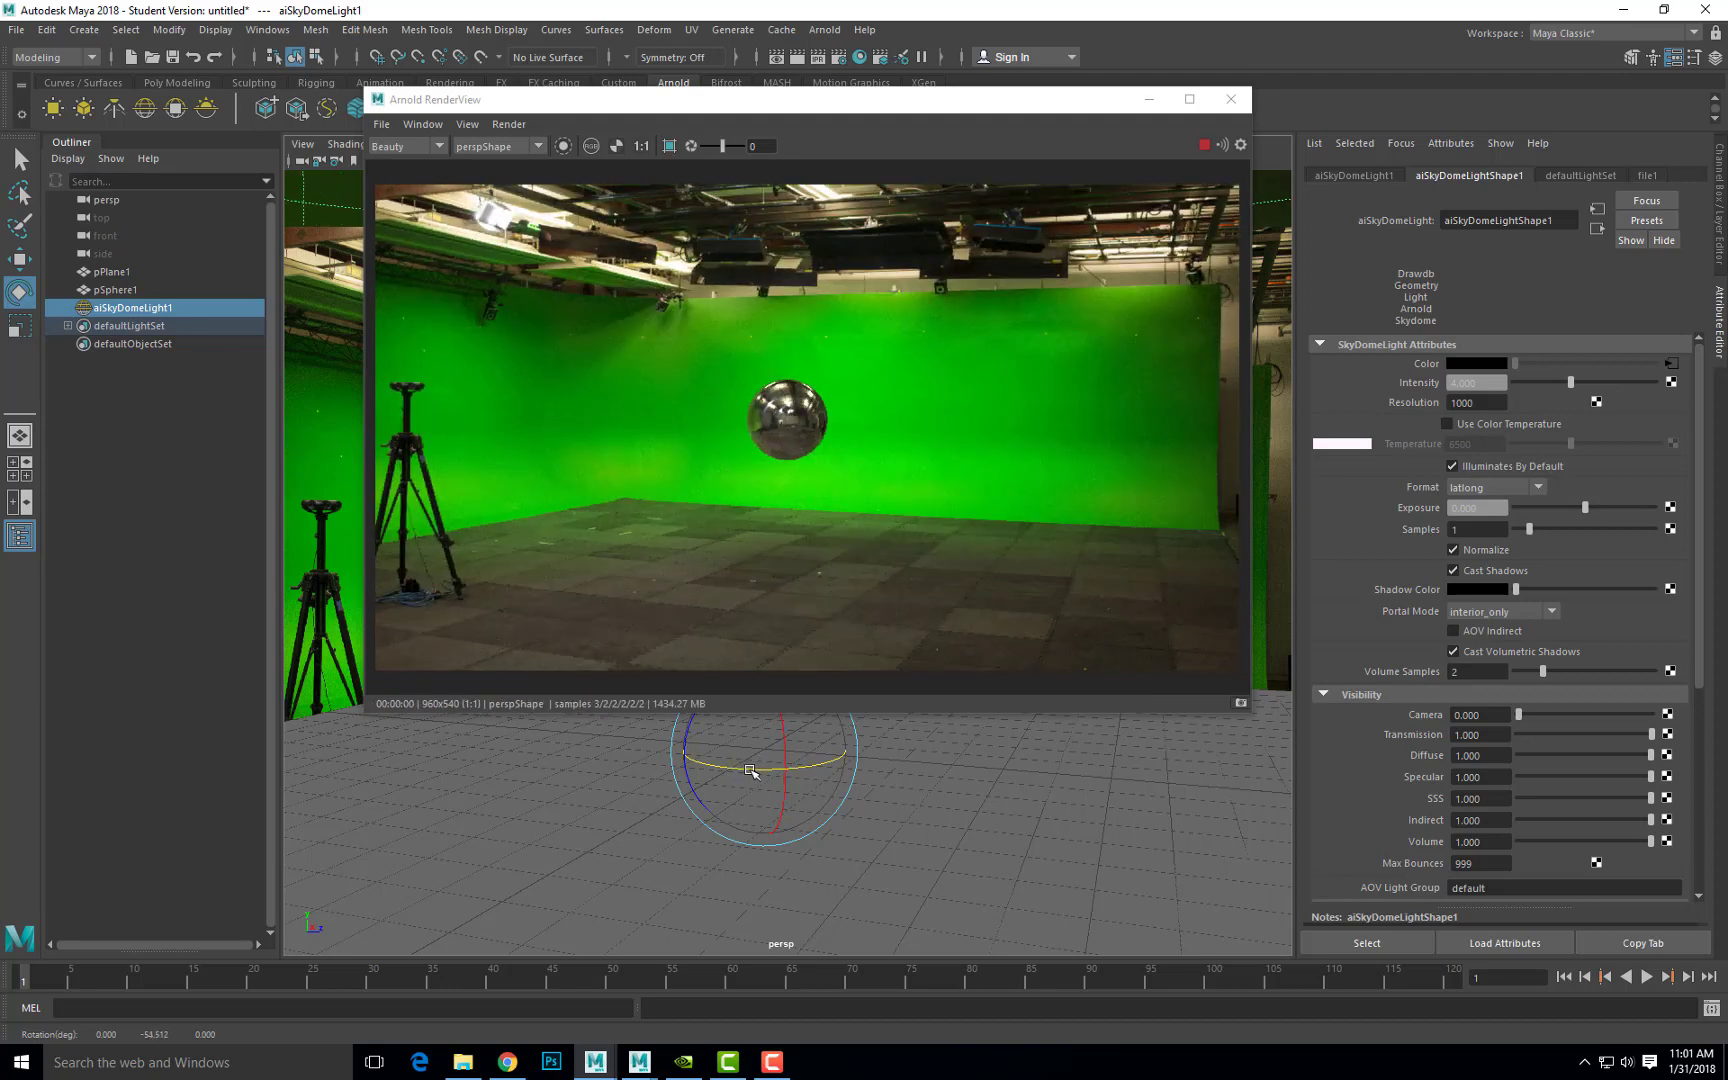